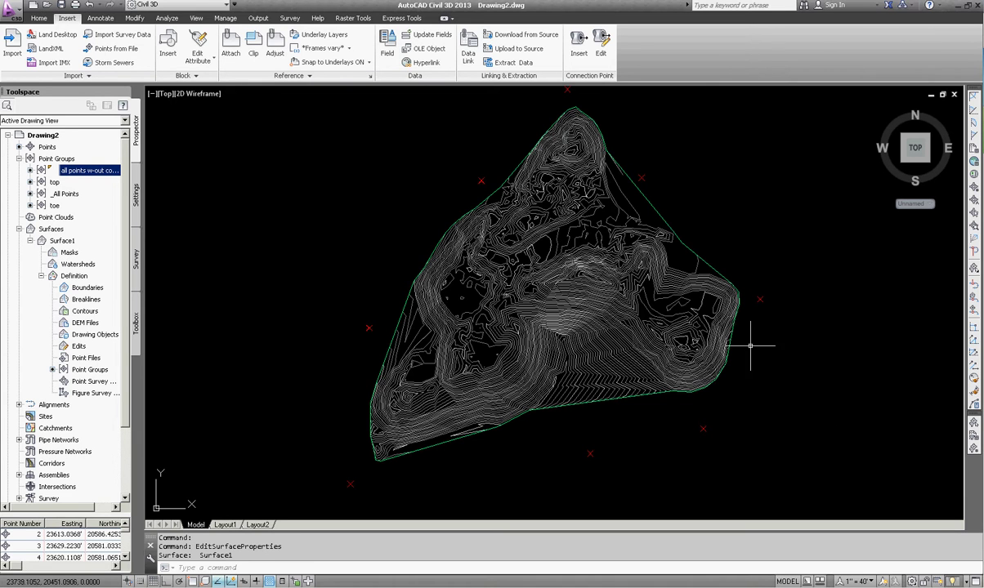
Move the toe point group to the highest position in the point group display order
{"action": "middle_click_drag", "start_coordinate": [727, 321], "coordinate": [721, 335]}
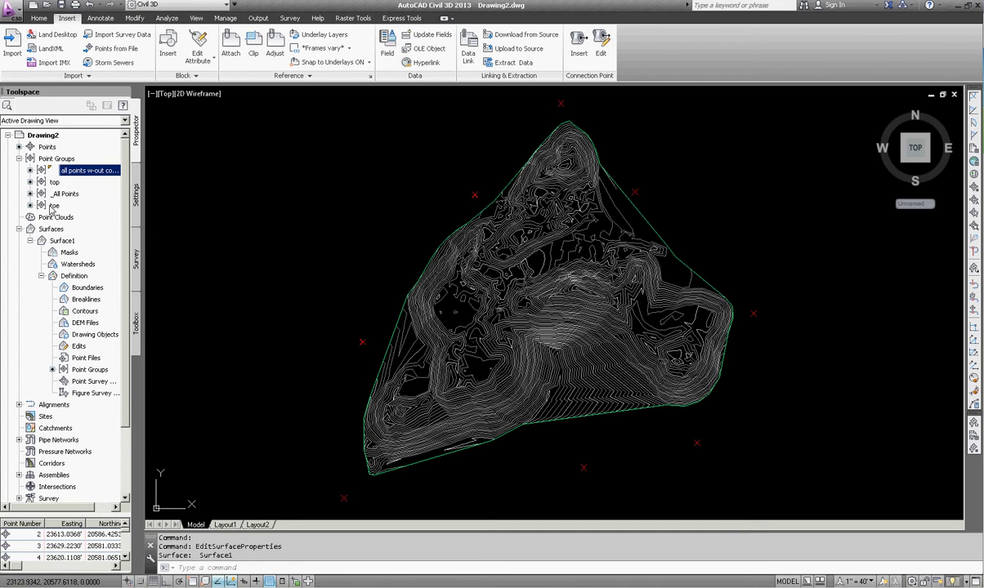
{"action": "left_click", "coordinate": [54, 206]}
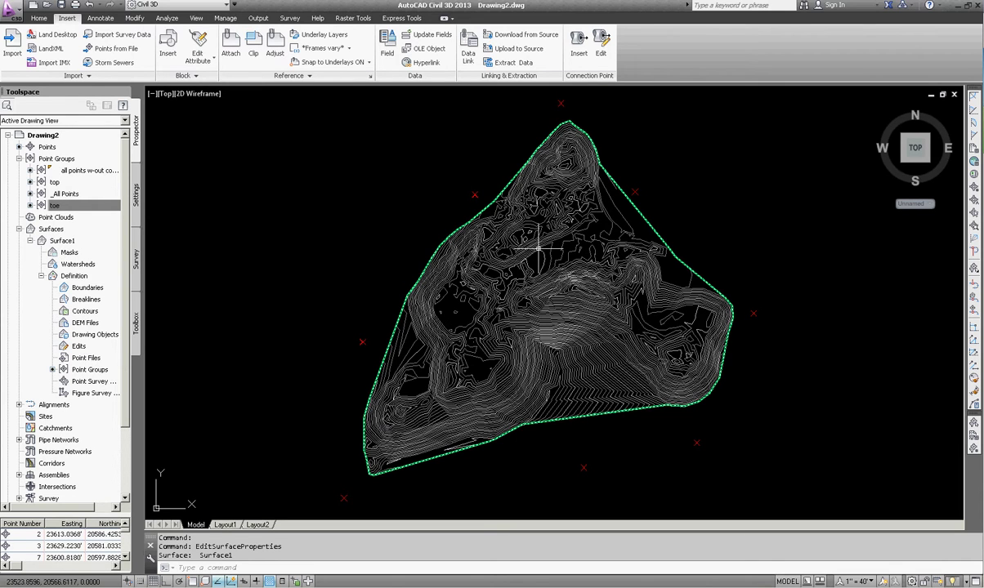
{"action": "right_click", "coordinate": [58, 160]}
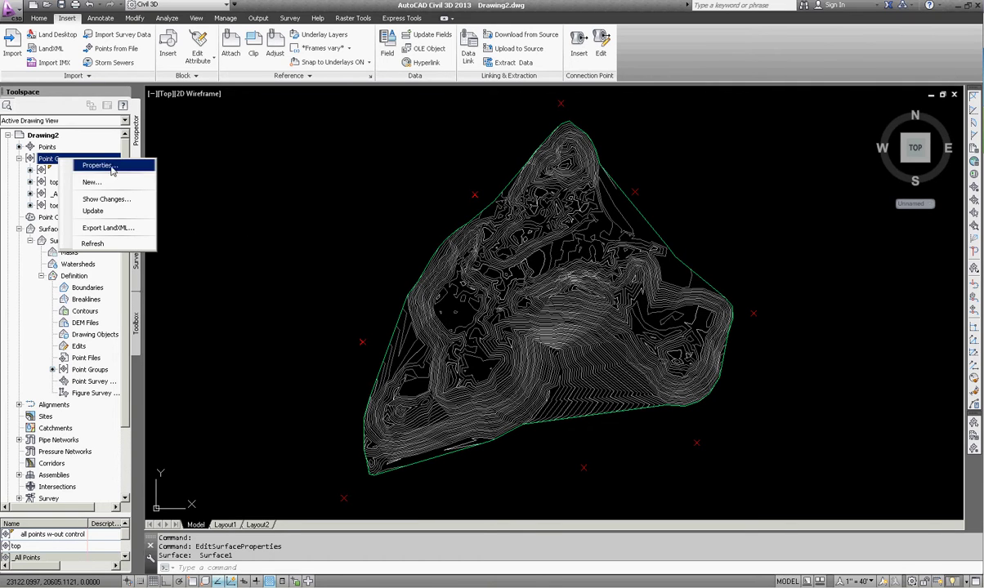
{"action": "left_click", "coordinate": [98, 166]}
{"action": "left_click", "coordinate": [413, 304]}
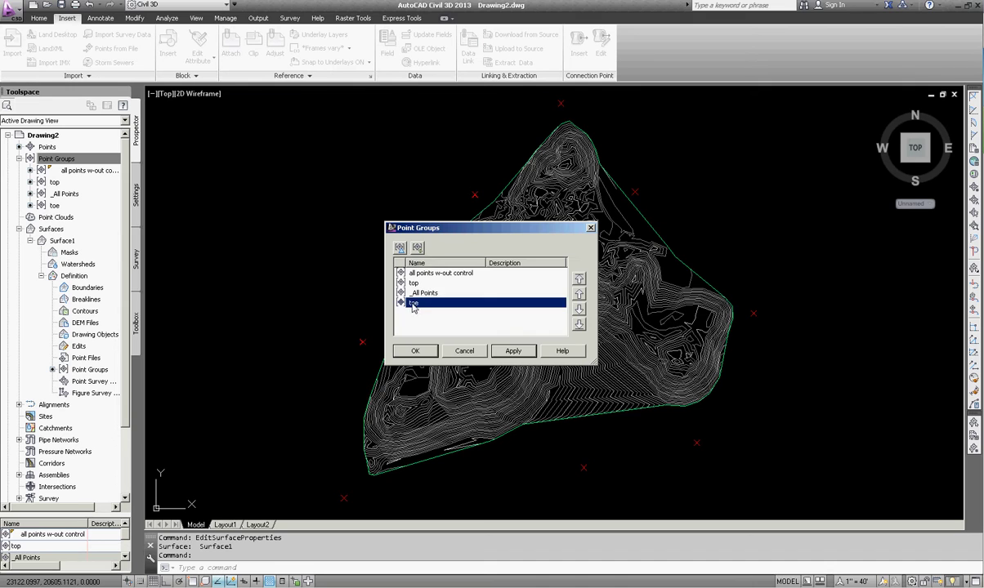
{"action": "left_click", "coordinate": [578, 279]}
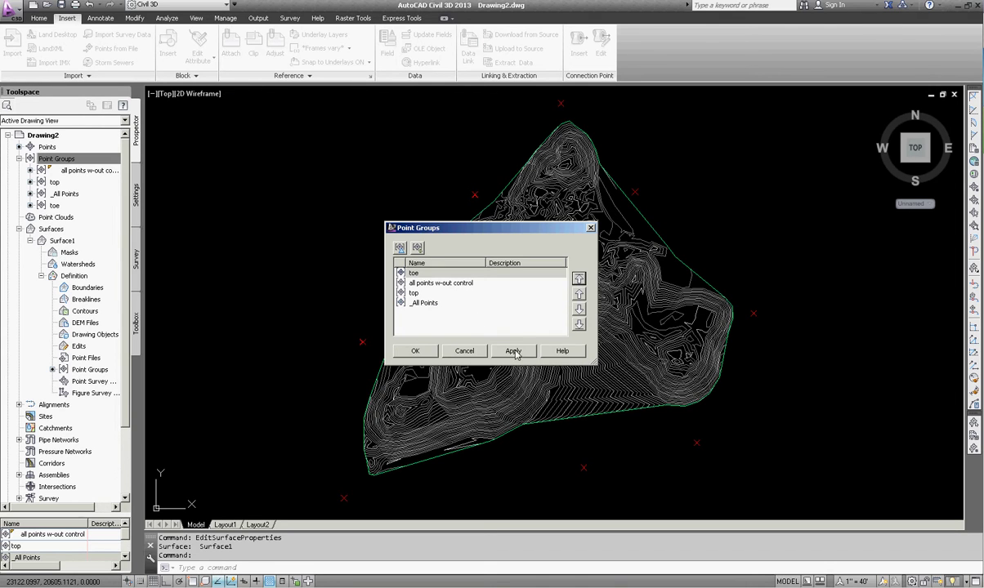
{"action": "left_click", "coordinate": [415, 351]}
Set the toe point group's point label style to Point# and Description
{"action": "right_click", "coordinate": [51, 172]}
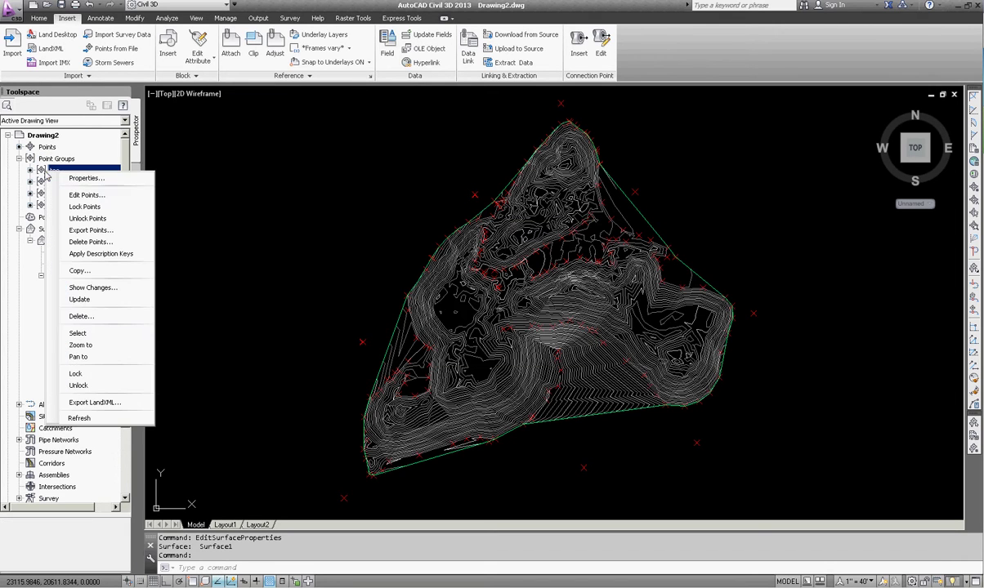
{"action": "left_click", "coordinate": [107, 177]}
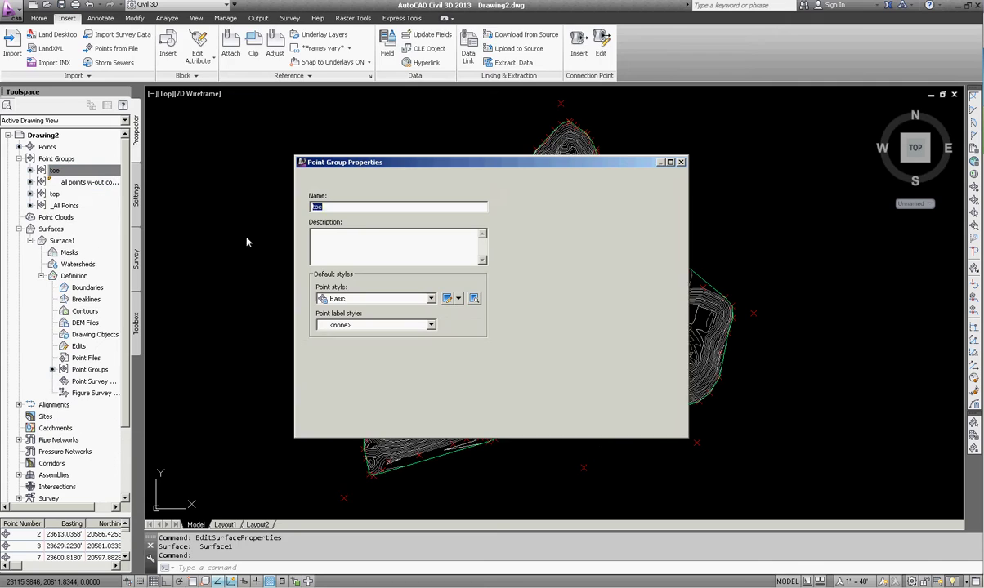
{"action": "left_click", "coordinate": [368, 299]}
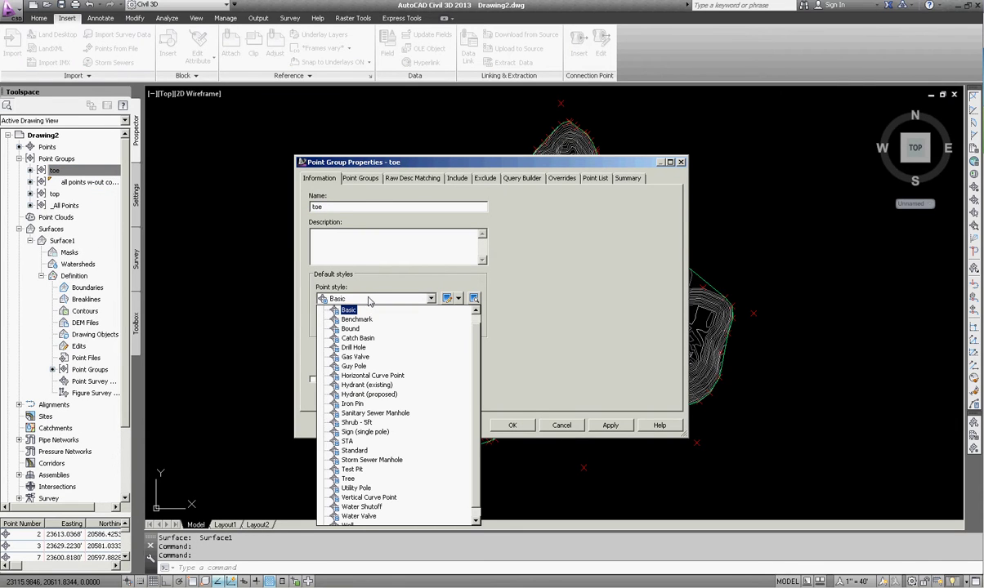
{"action": "left_click", "coordinate": [368, 299]}
{"action": "left_click", "coordinate": [371, 326]}
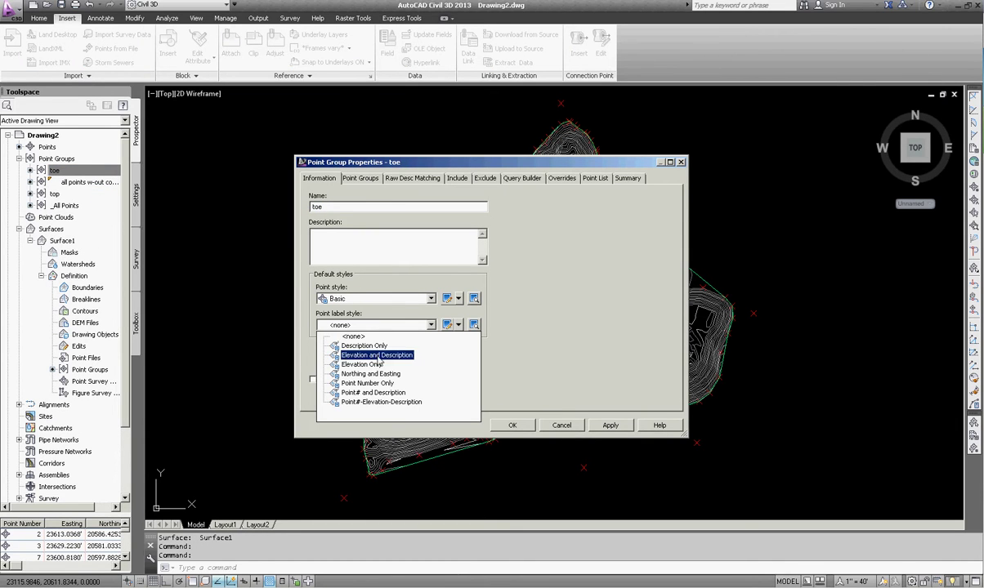
{"action": "left_click", "coordinate": [382, 402]}
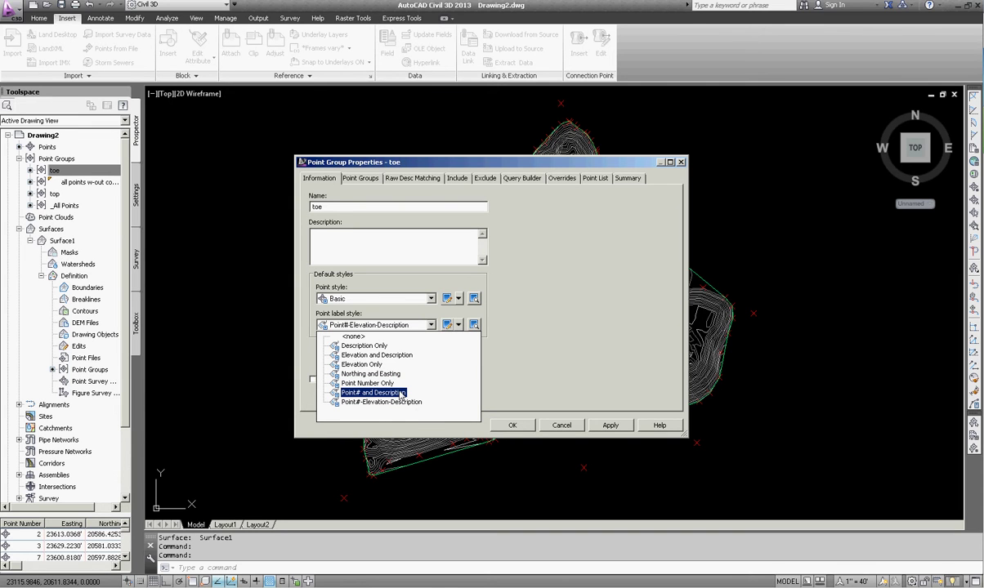
{"action": "left_click", "coordinate": [400, 393]}
{"action": "left_click", "coordinate": [601, 425]}
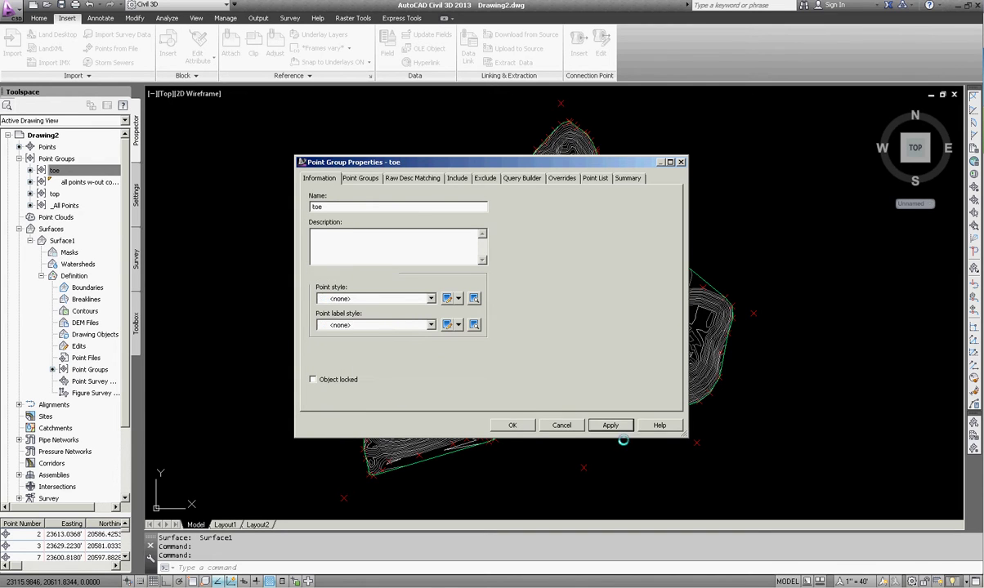
{"action": "left_click", "coordinate": [502, 425]}
Examine the numbered toe points and the surface contours along the southeastern part of Surface1
{"action": "scroll", "coordinate": [703, 376], "scroll_direction": "up", "scroll_amount": 8}
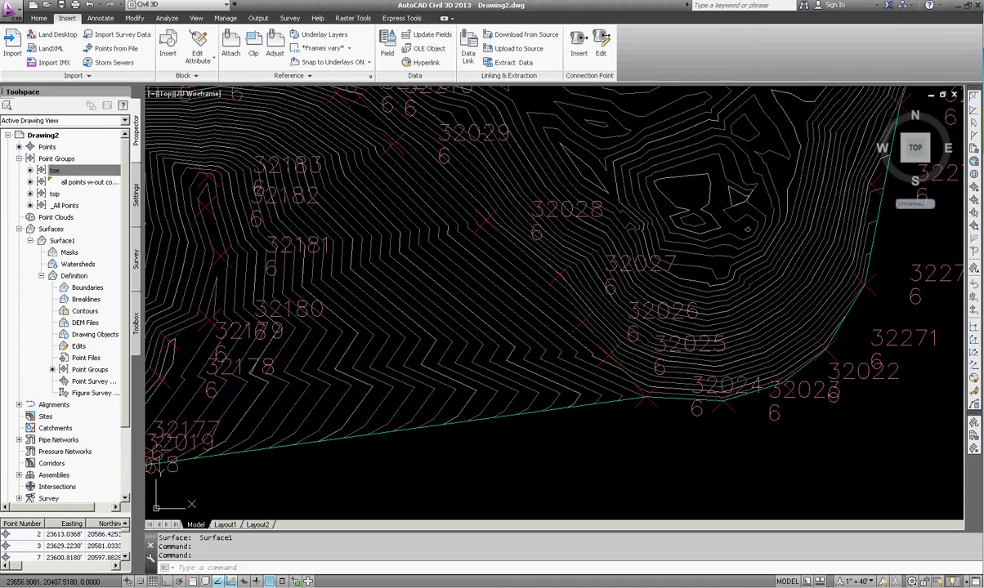
{"action": "middle_click_drag", "start_coordinate": [542, 250], "coordinate": [594, 322]}
{"action": "scroll", "coordinate": [595, 323], "scroll_direction": "down", "scroll_amount": 2}
{"action": "middle_click_drag", "start_coordinate": [489, 205], "coordinate": [535, 271]}
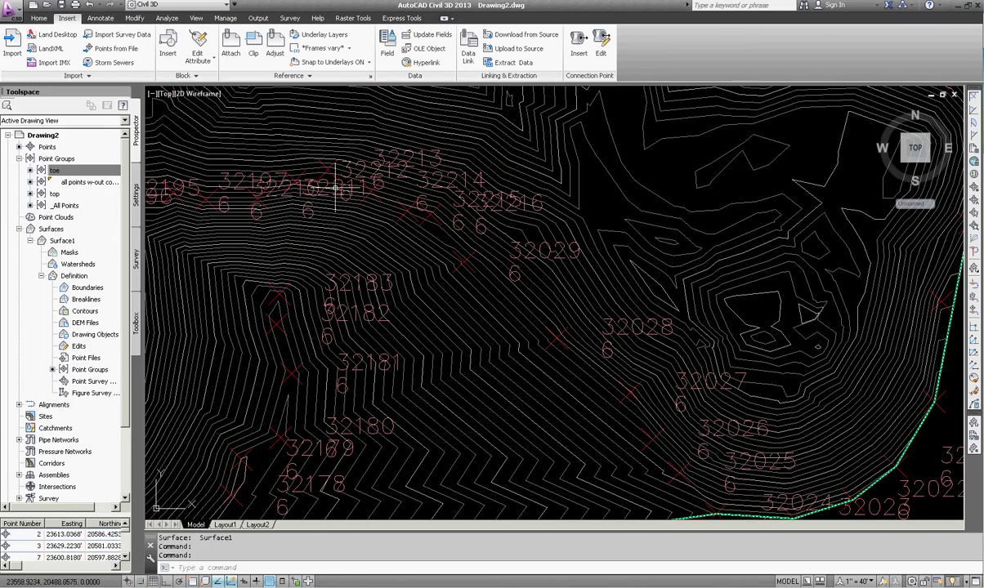
{"action": "mouse_move", "coordinate": [260, 184]}
{"action": "middle_mouse_down"}
{"action": "mouse_move", "coordinate": [389, 216]}
{"action": "mouse_move", "coordinate": [423, 201]}
{"action": "middle_mouse_up"}
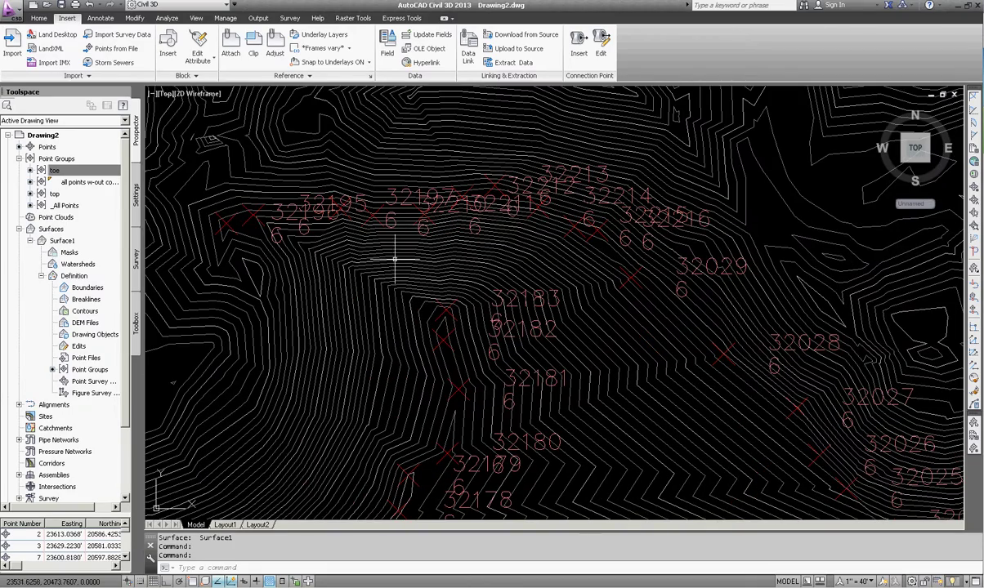
{"action": "mouse_move", "coordinate": [579, 417]}
{"action": "middle_mouse_down"}
{"action": "mouse_move", "coordinate": [520, 342]}
{"action": "mouse_move", "coordinate": [492, 325]}
{"action": "middle_mouse_up"}
{"action": "middle_click_drag", "start_coordinate": [684, 353], "coordinate": [661, 375]}
{"action": "mouse_move", "coordinate": [569, 265]}
{"action": "middle_mouse_down"}
{"action": "mouse_move", "coordinate": [616, 378]}
{"action": "mouse_move", "coordinate": [597, 358]}
{"action": "mouse_move", "coordinate": [594, 285]}
{"action": "middle_mouse_up"}
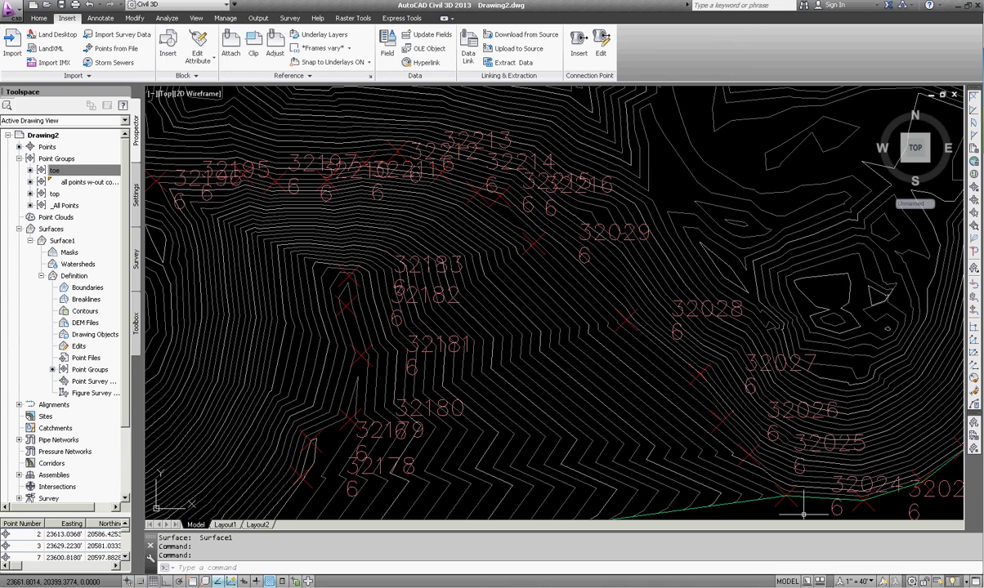
{"action": "left_click", "coordinate": [803, 513]}
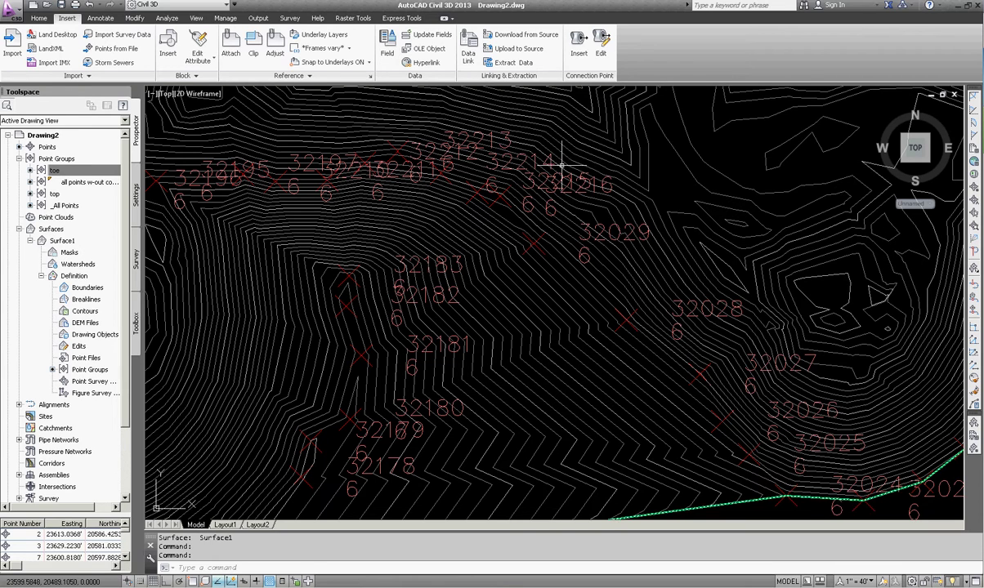
{"action": "middle_click_drag", "start_coordinate": [784, 435], "coordinate": [707, 331]}
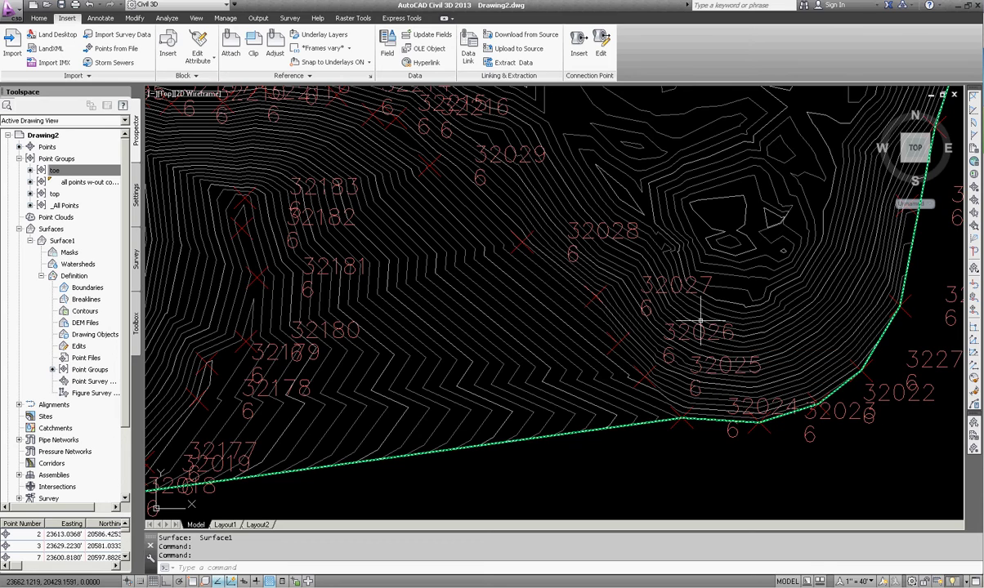
{"action": "middle_click_drag", "start_coordinate": [657, 303], "coordinate": [670, 334]}
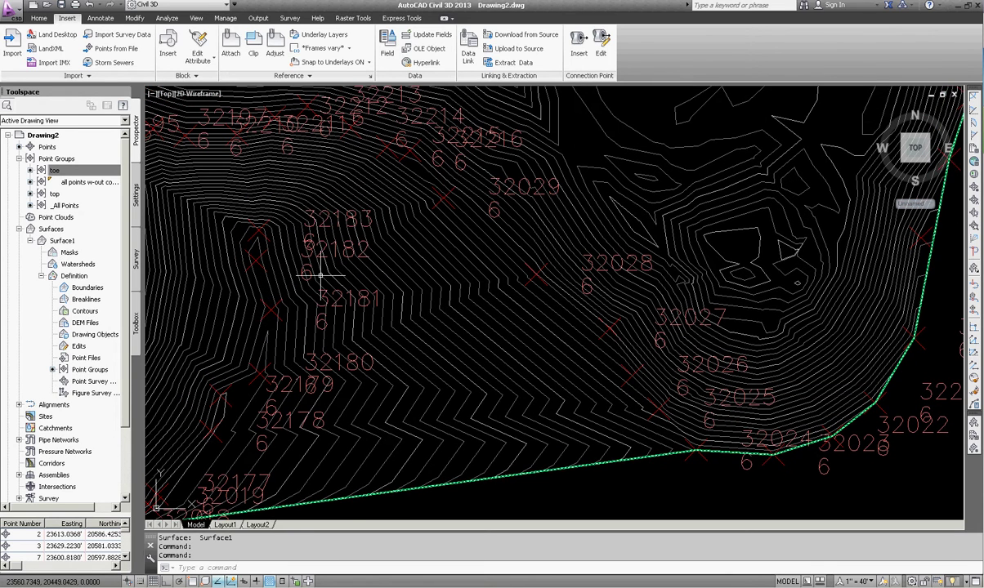
{"action": "left_click", "coordinate": [39, 18]}
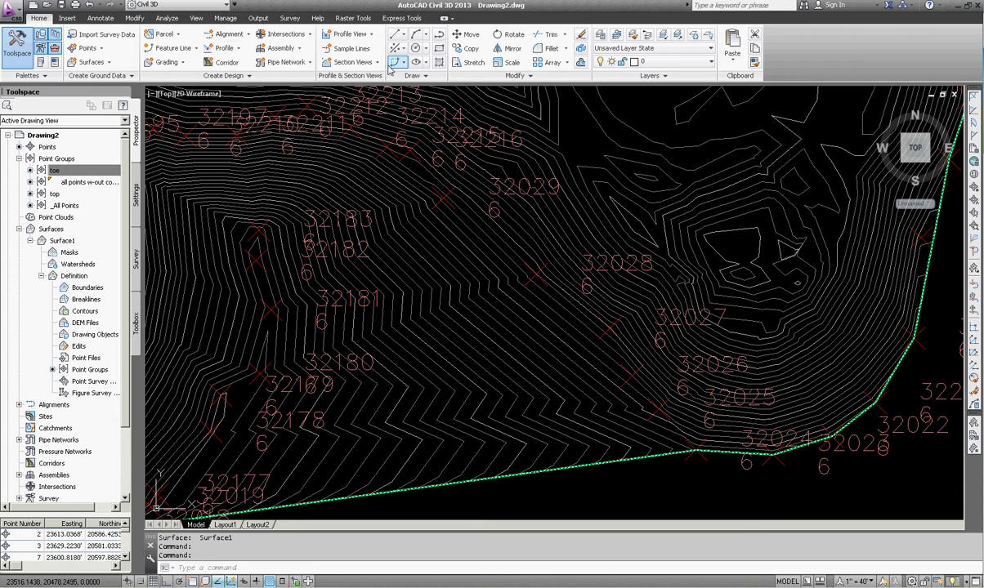
{"action": "left_click", "coordinate": [425, 76]}
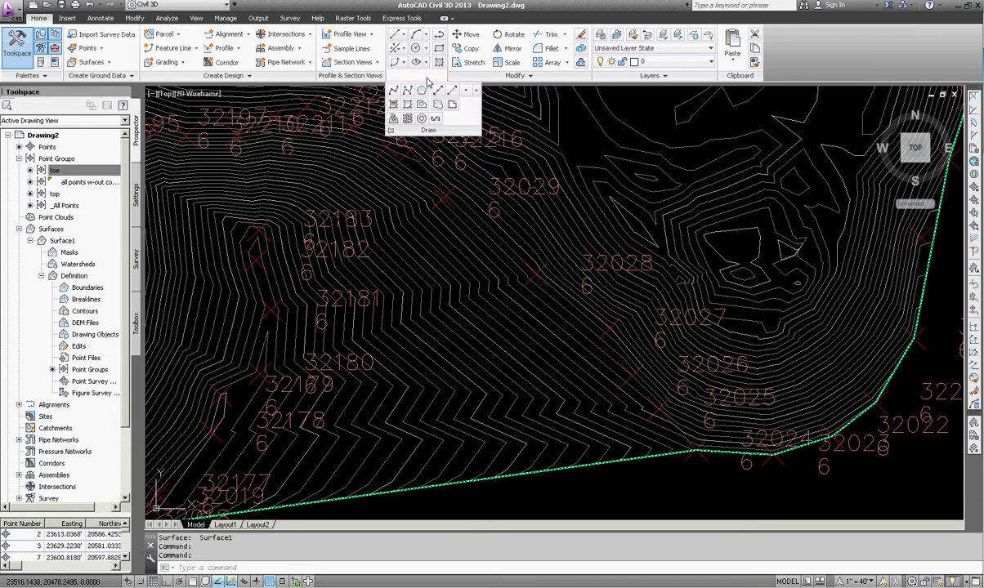
{"action": "left_click", "coordinate": [393, 120]}
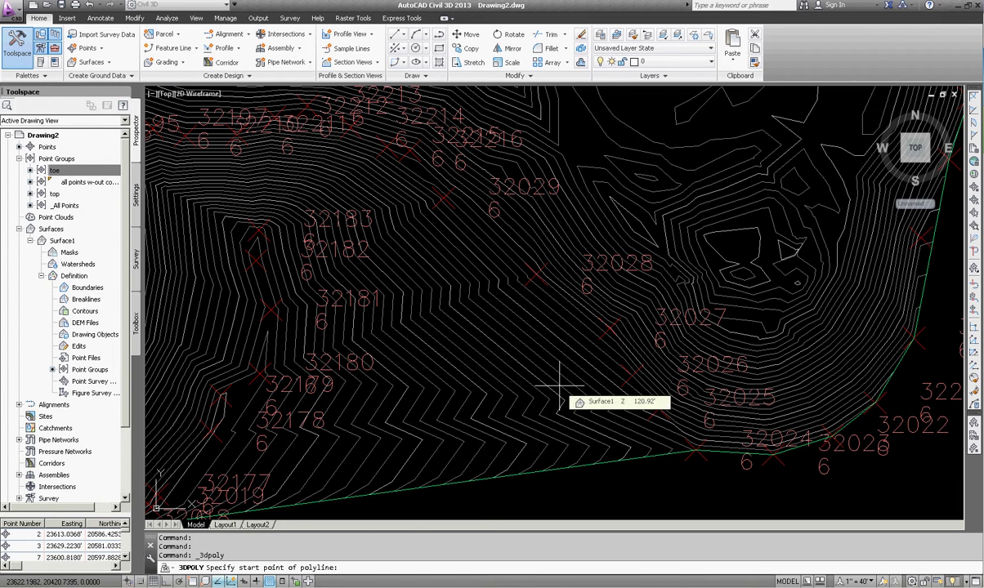
{"action": "type", "text": "'pn"}
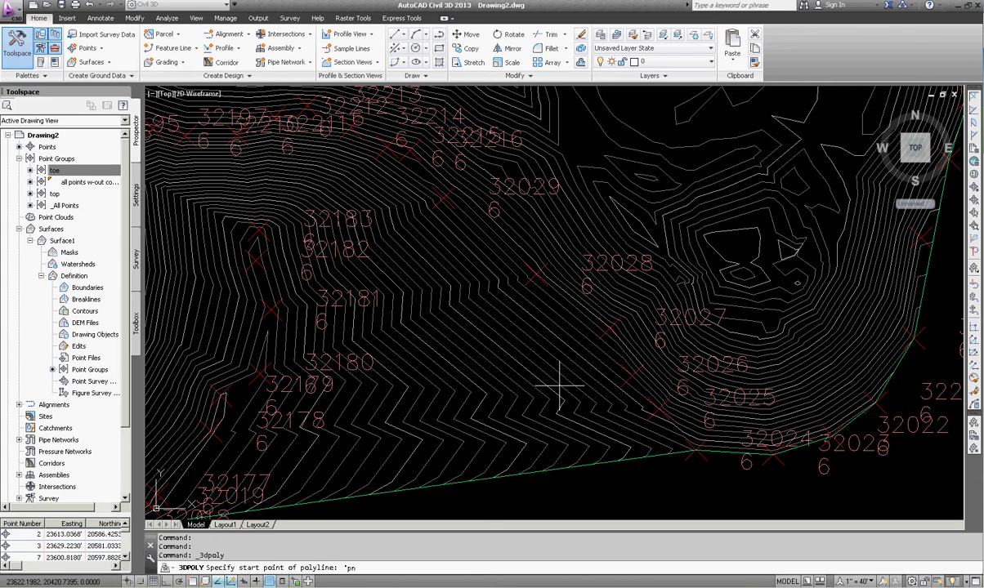
{"action": "key", "text": "Return"}
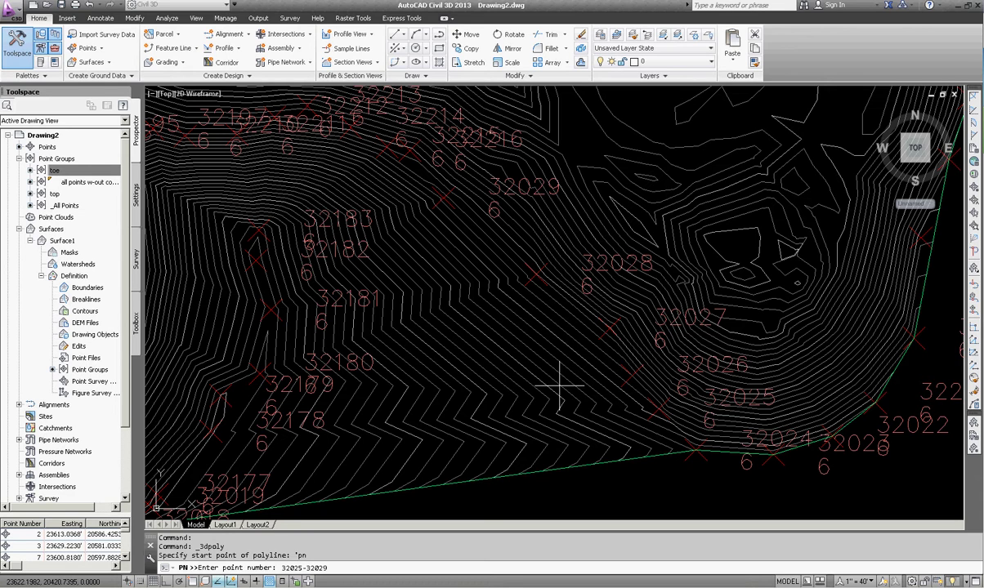
{"action": "key", "text": "Return"}
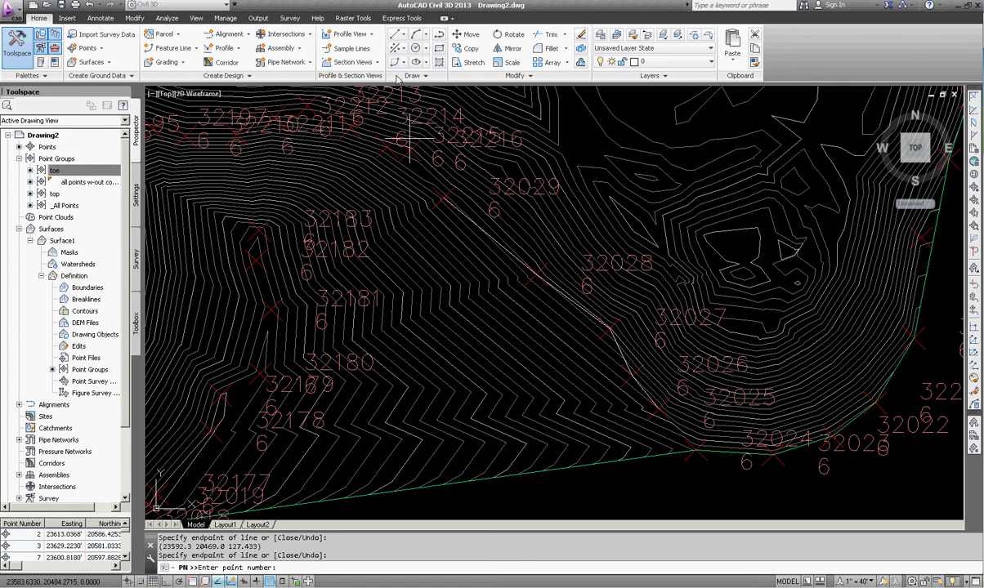
{"action": "scroll", "coordinate": [409, 141], "scroll_direction": "up", "scroll_amount": 4}
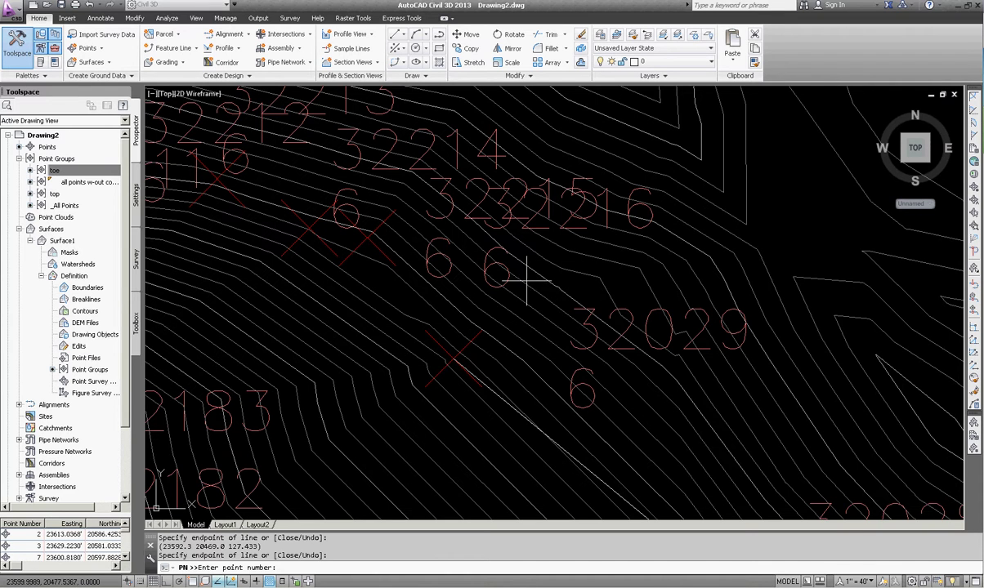
{"action": "middle_click_drag", "start_coordinate": [651, 307], "coordinate": [646, 308]}
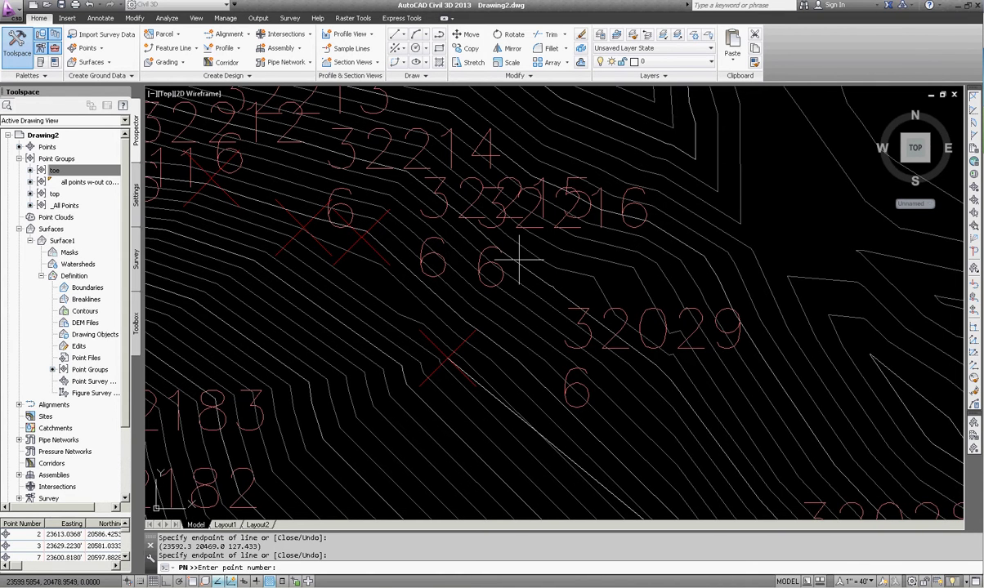
{"action": "middle_click_drag", "start_coordinate": [517, 255], "coordinate": [558, 293]}
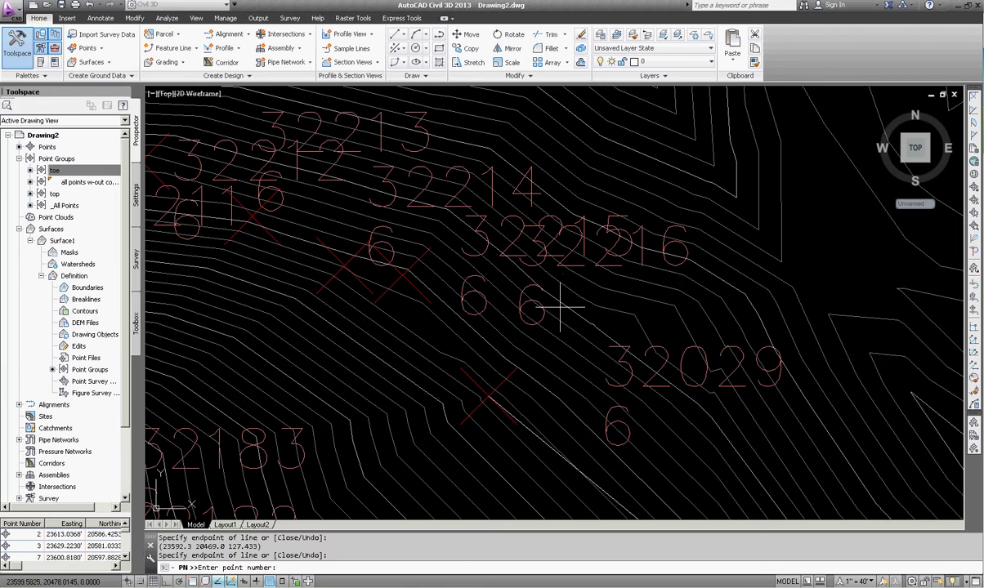
{"action": "middle_click_drag", "start_coordinate": [344, 150], "coordinate": [456, 171]}
{"action": "middle_click_drag", "start_coordinate": [309, 189], "coordinate": [525, 161]}
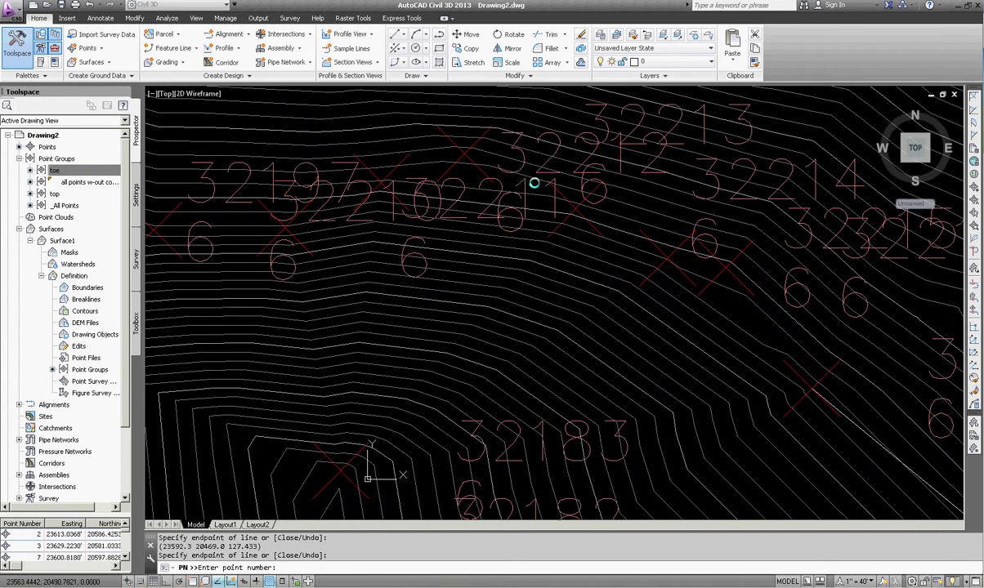
{"action": "mouse_move", "coordinate": [431, 189]}
{"action": "middle_mouse_down"}
{"action": "mouse_move", "coordinate": [556, 209]}
{"action": "mouse_move", "coordinate": [564, 219]}
{"action": "middle_mouse_up"}
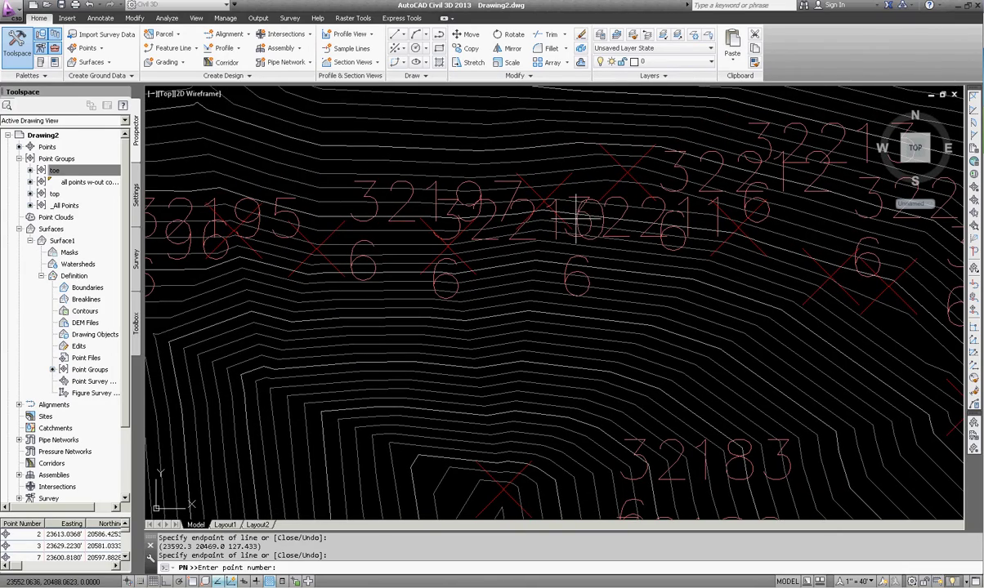
{"action": "middle_click_drag", "start_coordinate": [669, 233], "coordinate": [578, 252]}
{"action": "scroll", "coordinate": [760, 274], "scroll_direction": "down", "scroll_amount": 2}
{"action": "middle_click_drag", "start_coordinate": [760, 275], "coordinate": [516, 213]}
{"action": "middle_click_drag", "start_coordinate": [628, 248], "coordinate": [604, 250]}
{"action": "scroll", "coordinate": [597, 241], "scroll_direction": "up", "scroll_amount": 2}
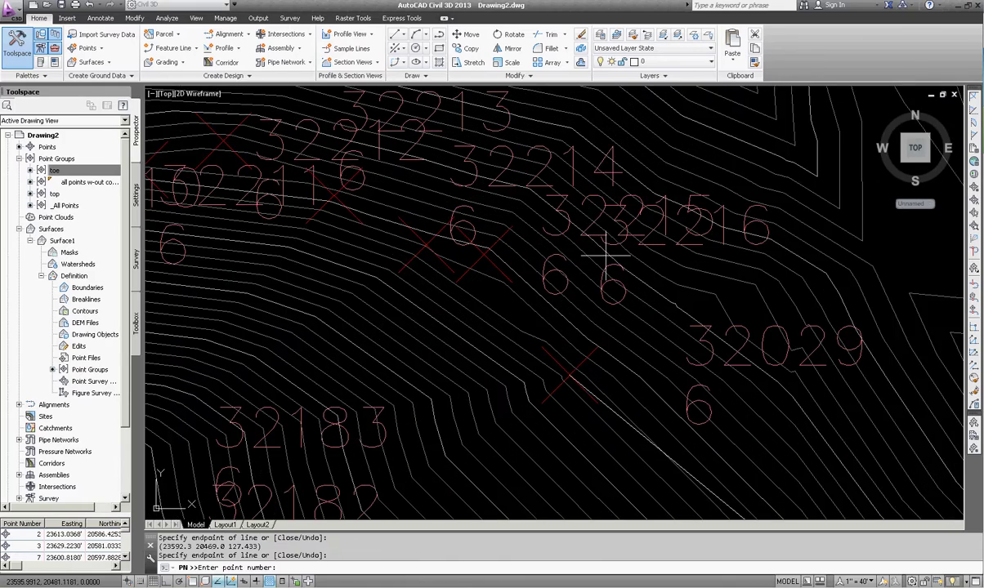
{"action": "scroll", "coordinate": [601, 245], "scroll_direction": "down", "scroll_amount": 2}
{"action": "middle_click_drag", "start_coordinate": [623, 271], "coordinate": [637, 263]}
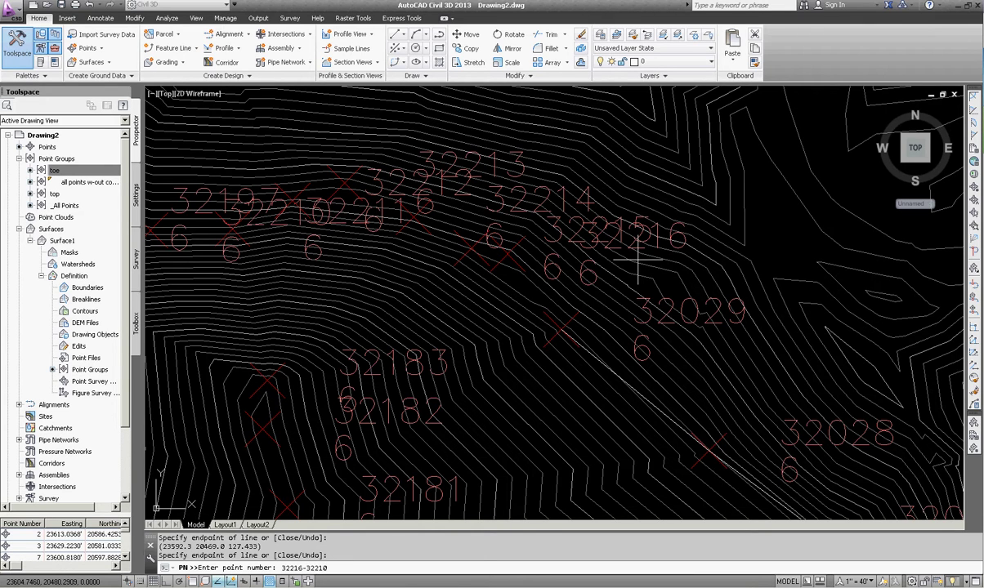
{"action": "key", "text": "Return"}
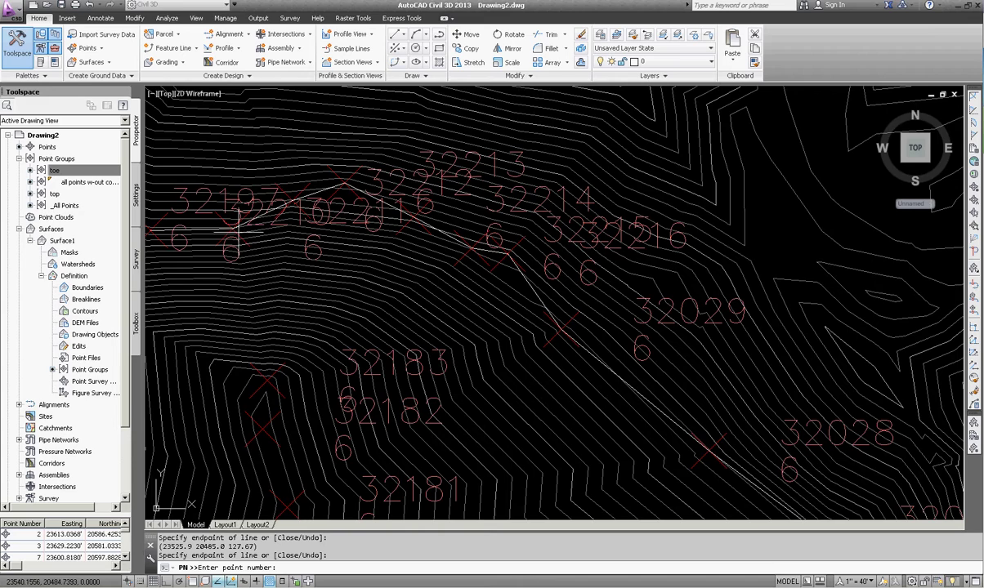
Examine the toe points around 32197, 32195 and 32196 beyond the 3D polyline's current end, and leave the point number prompt
{"action": "mouse_move", "coordinate": [372, 225]}
{"action": "middle_mouse_down"}
{"action": "mouse_move", "coordinate": [578, 257]}
{"action": "mouse_move", "coordinate": [654, 229]}
{"action": "middle_mouse_up"}
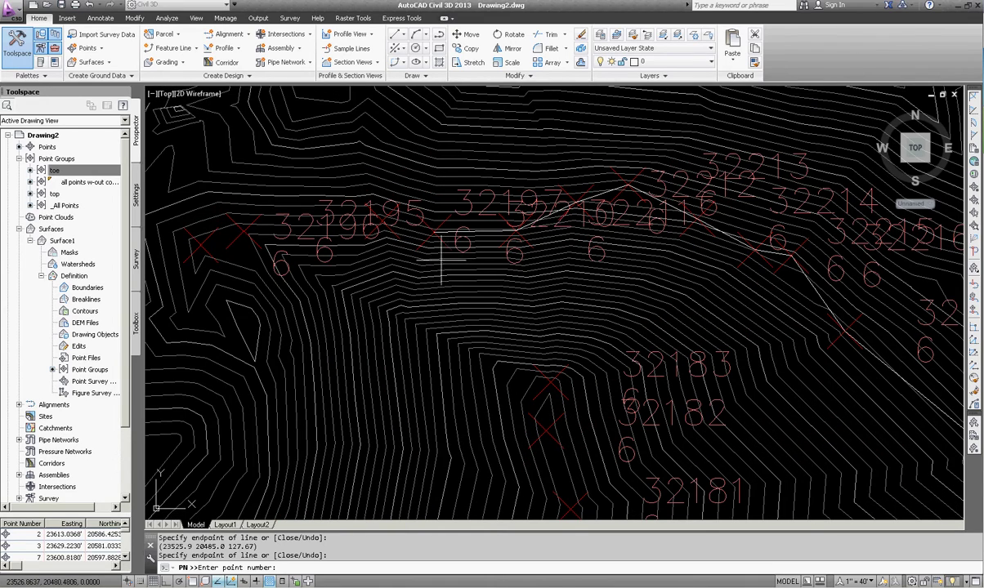
{"action": "mouse_move", "coordinate": [446, 269]}
{"action": "middle_mouse_down"}
{"action": "mouse_move", "coordinate": [472, 281]}
{"action": "mouse_move", "coordinate": [465, 263]}
{"action": "mouse_move", "coordinate": [479, 245]}
{"action": "middle_mouse_up"}
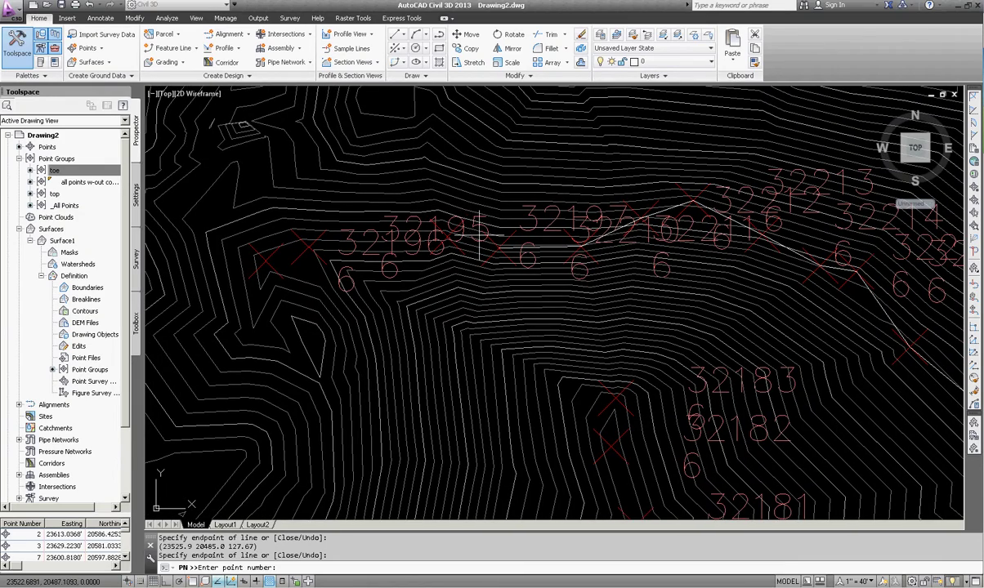
{"action": "scroll", "coordinate": [467, 255], "scroll_direction": "up", "scroll_amount": 3}
{"action": "middle_click_drag", "start_coordinate": [514, 258], "coordinate": [582, 261]}
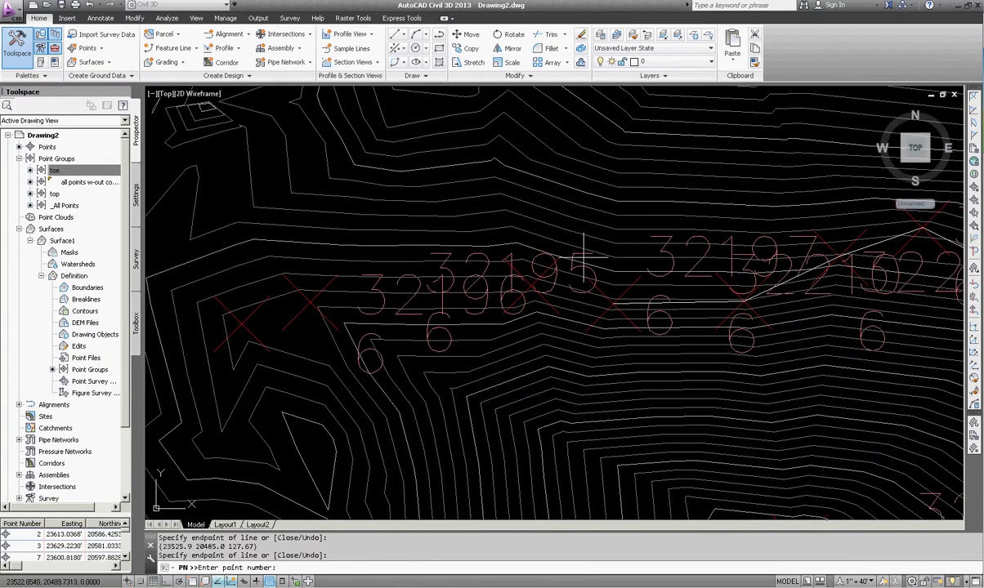
{"action": "scroll", "coordinate": [583, 261], "scroll_direction": "down", "scroll_amount": 1}
{"action": "middle_click_drag", "start_coordinate": [733, 304], "coordinate": [626, 301]}
{"action": "scroll", "coordinate": [570, 290], "scroll_direction": "up", "scroll_amount": 2}
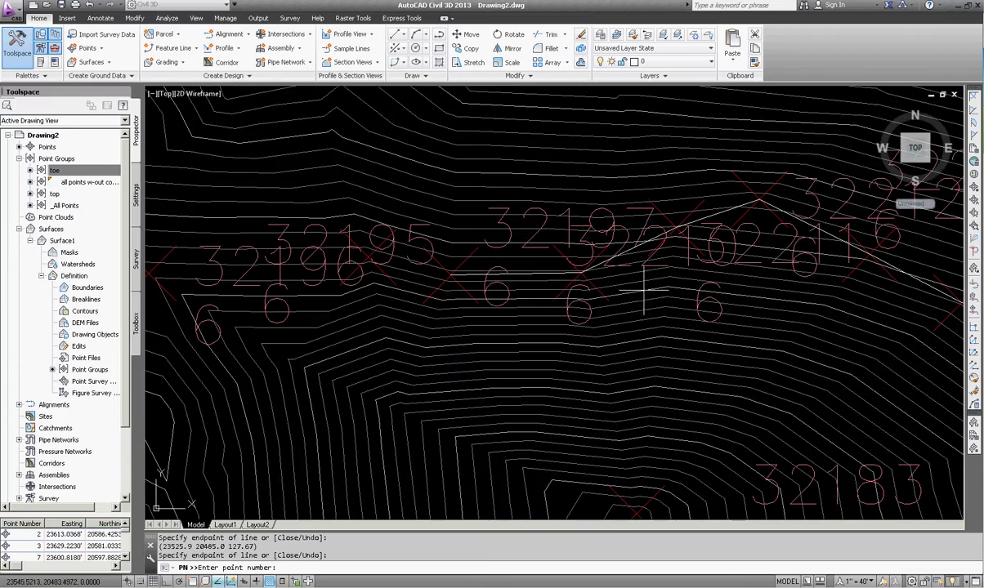
{"action": "scroll", "coordinate": [645, 312], "scroll_direction": "down", "scroll_amount": 2}
{"action": "scroll", "coordinate": [645, 312], "scroll_direction": "down", "scroll_amount": 4}
{"action": "scroll", "coordinate": [636, 263], "scroll_direction": "up", "scroll_amount": 2}
{"action": "middle_click_drag", "start_coordinate": [538, 238], "coordinate": [650, 256]}
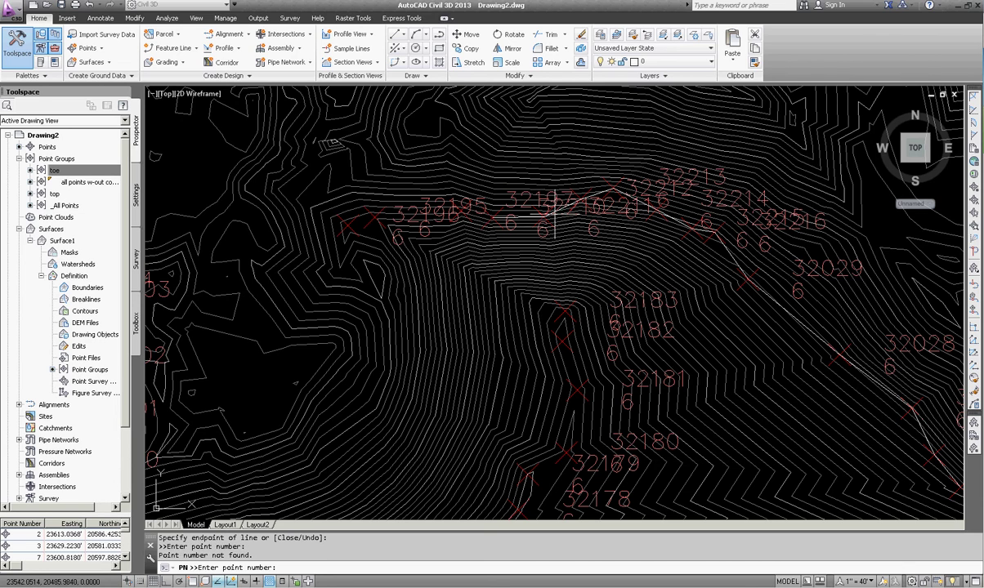
{"action": "key", "text": "Return"}
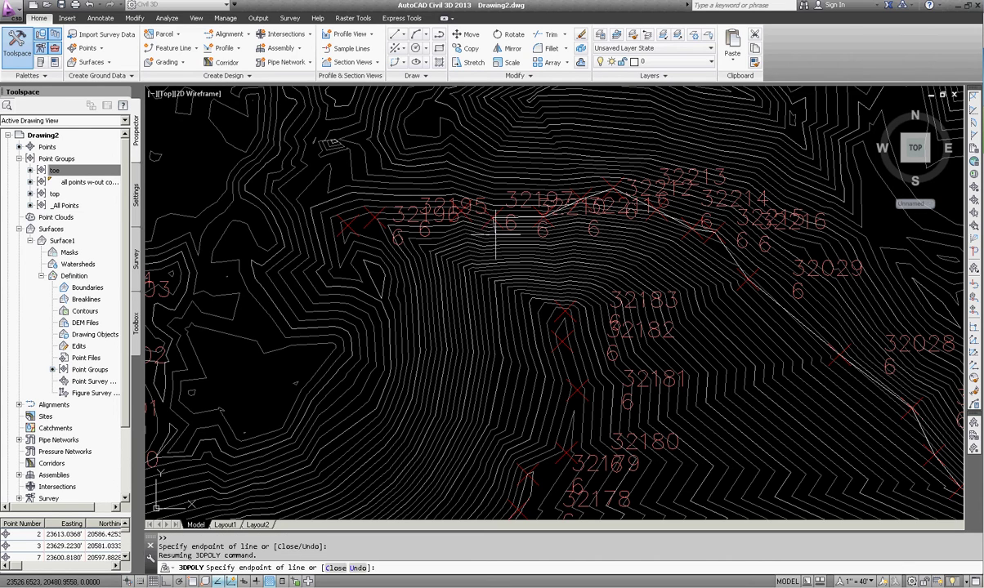
{"action": "scroll", "coordinate": [510, 214], "scroll_direction": "up", "scroll_amount": 6}
{"action": "scroll", "coordinate": [581, 277], "scroll_direction": "down", "scroll_amount": 2}
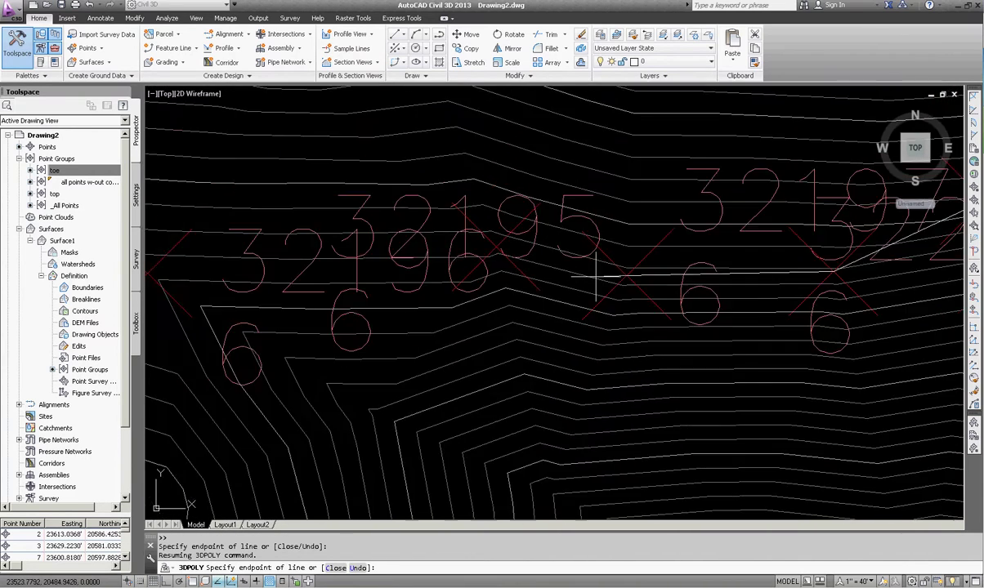
{"action": "mouse_move", "coordinate": [612, 342]}
{"action": "middle_mouse_down"}
{"action": "mouse_move", "coordinate": [588, 355]}
{"action": "mouse_move", "coordinate": [511, 334]}
{"action": "middle_mouse_up"}
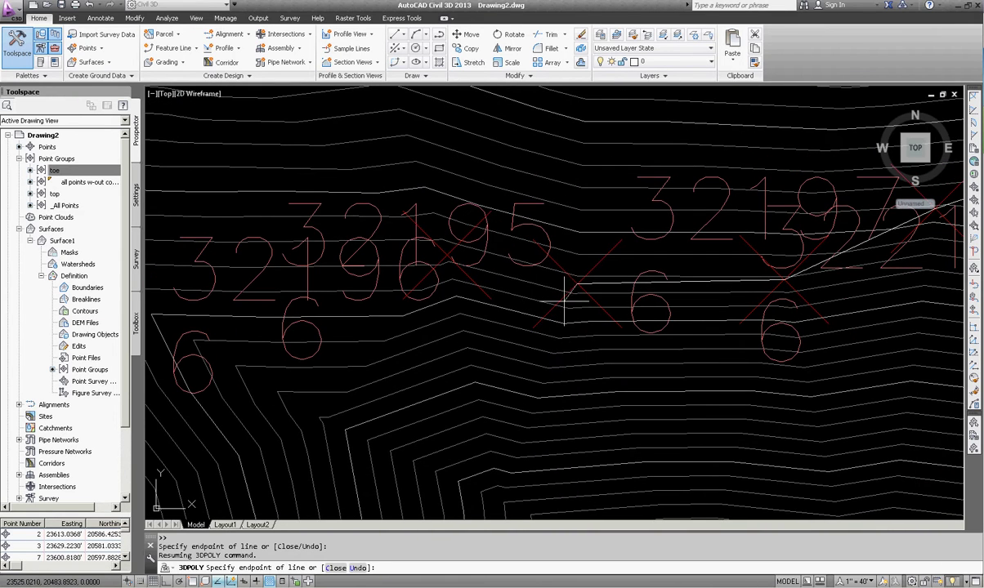
{"action": "scroll", "coordinate": [547, 310], "scroll_direction": "down", "scroll_amount": 2}
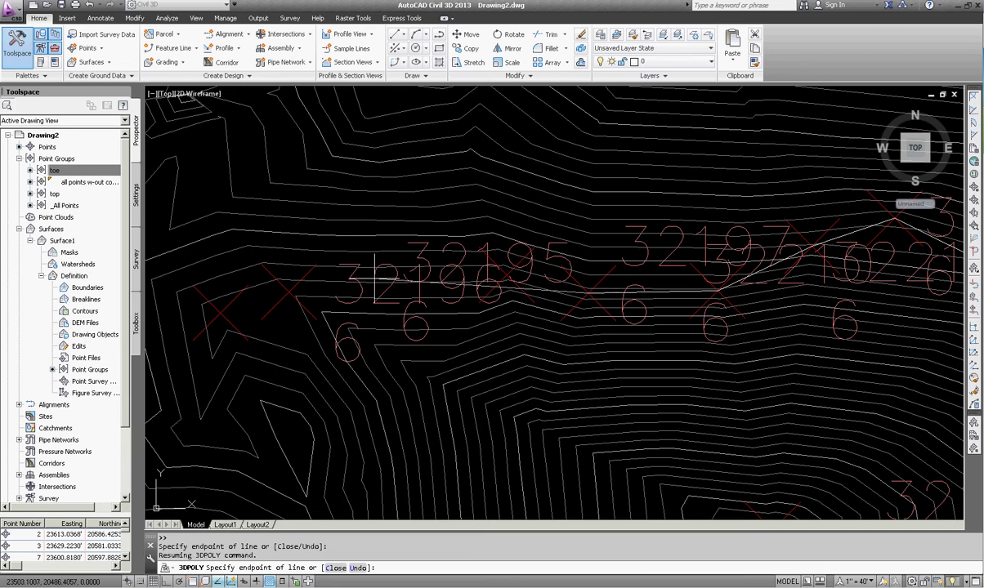
{"action": "middle_click_drag", "start_coordinate": [206, 363], "coordinate": [243, 291]}
{"action": "scroll", "coordinate": [242, 290], "scroll_direction": "down", "scroll_amount": 2}
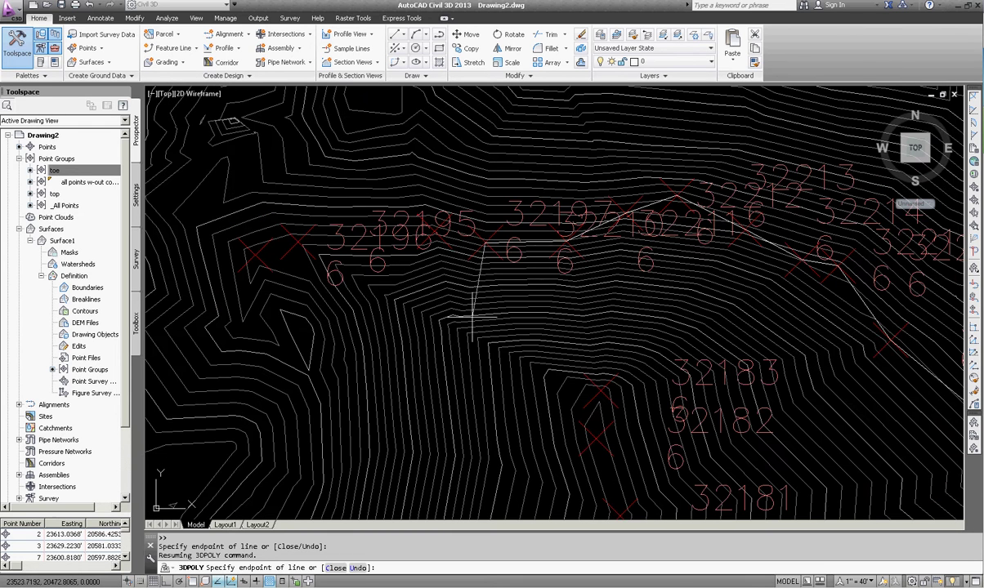
Use the transparent point object command 'po to extend the 3D polyline through points 32197, 32195 and 32196
{"action": "type", "text": "'po"}
{"action": "key", "text": "Return"}
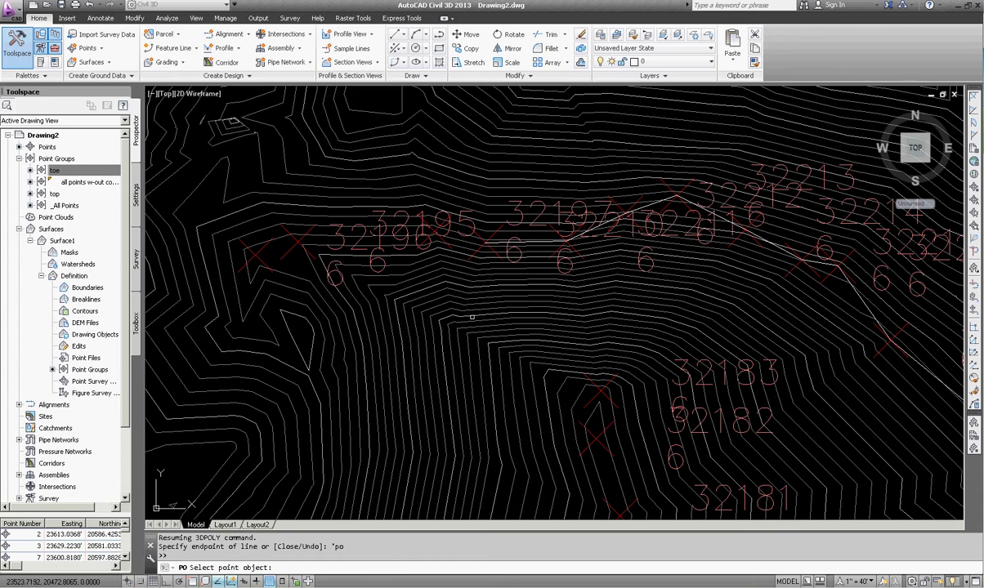
{"action": "scroll", "coordinate": [445, 242], "scroll_direction": "up", "scroll_amount": 3}
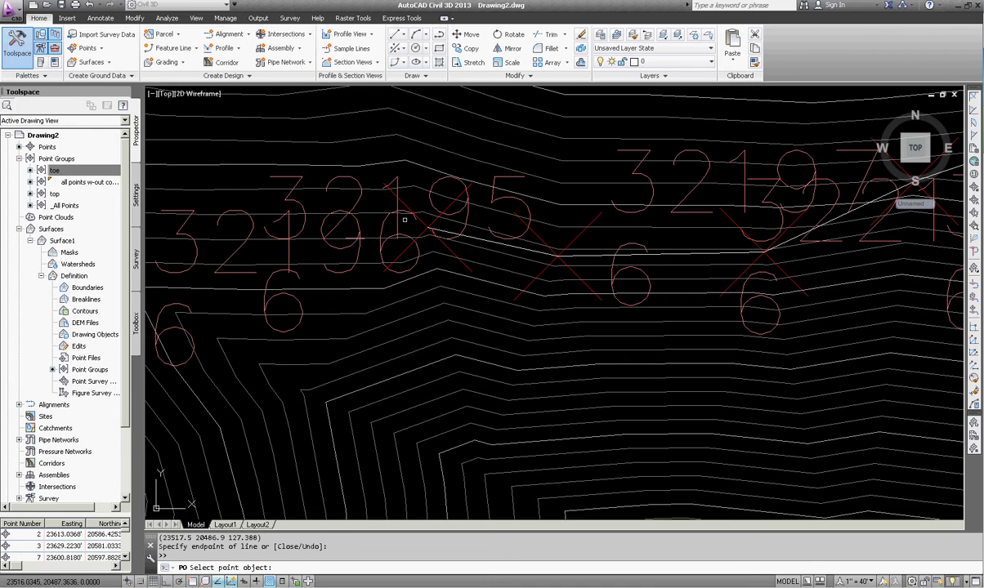
{"action": "middle_click_drag", "start_coordinate": [350, 227], "coordinate": [487, 237]}
{"action": "left_click", "coordinate": [530, 239]}
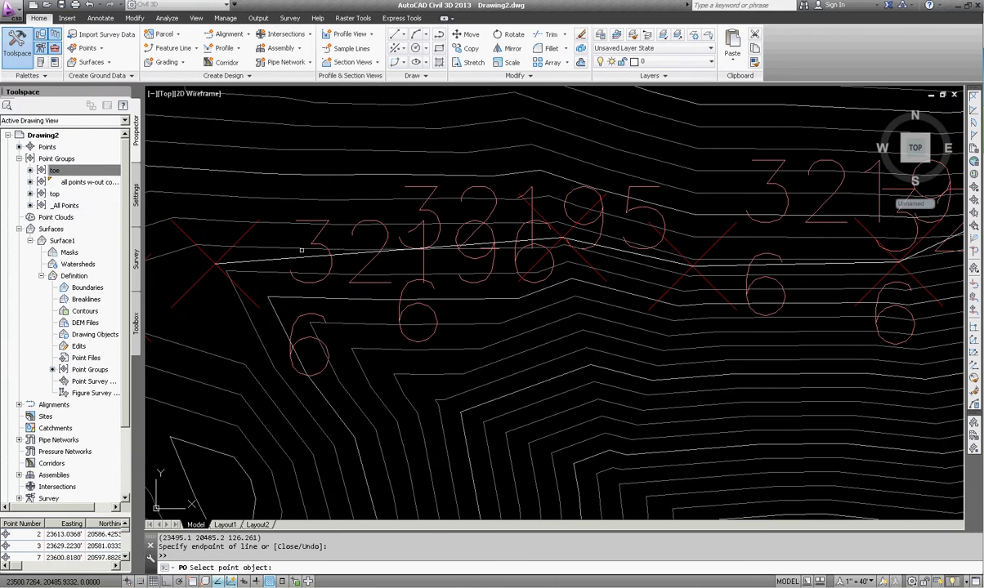
{"action": "middle_click_drag", "start_coordinate": [310, 330], "coordinate": [478, 287]}
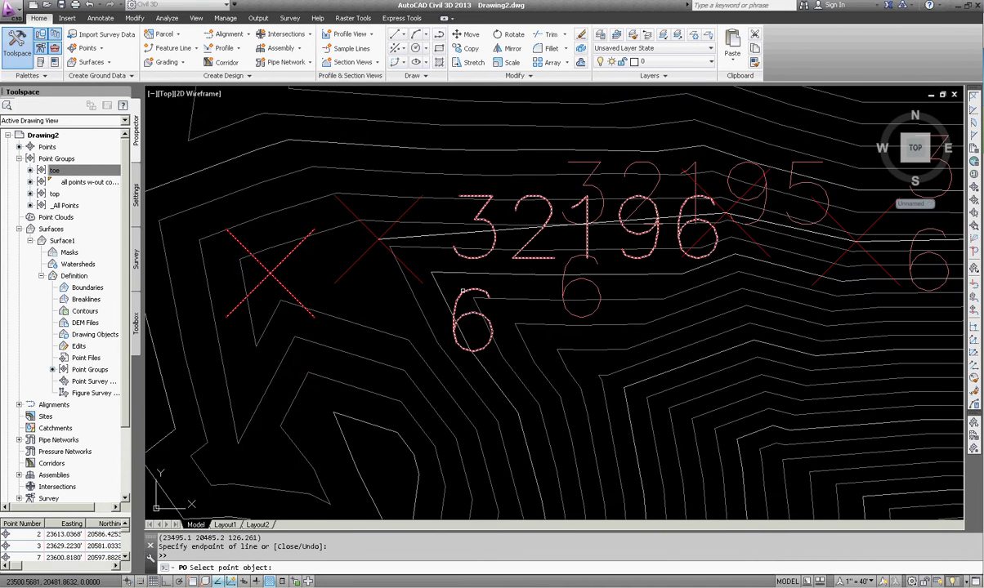
{"action": "left_click", "coordinate": [464, 287]}
Continue the 3D polyline from point 32196 through point objects 32183, 32182 and 32181
{"action": "scroll", "coordinate": [466, 246], "scroll_direction": "down", "scroll_amount": 4}
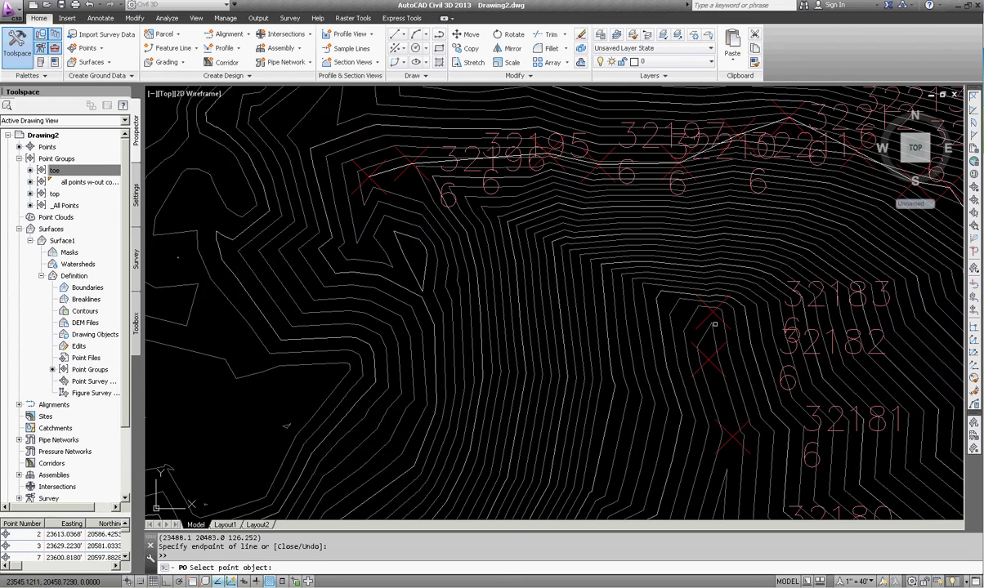
{"action": "scroll", "coordinate": [714, 324], "scroll_direction": "up", "scroll_amount": 4}
{"action": "left_click", "coordinate": [651, 307]}
{"action": "scroll", "coordinate": [507, 249], "scroll_direction": "down", "scroll_amount": 3}
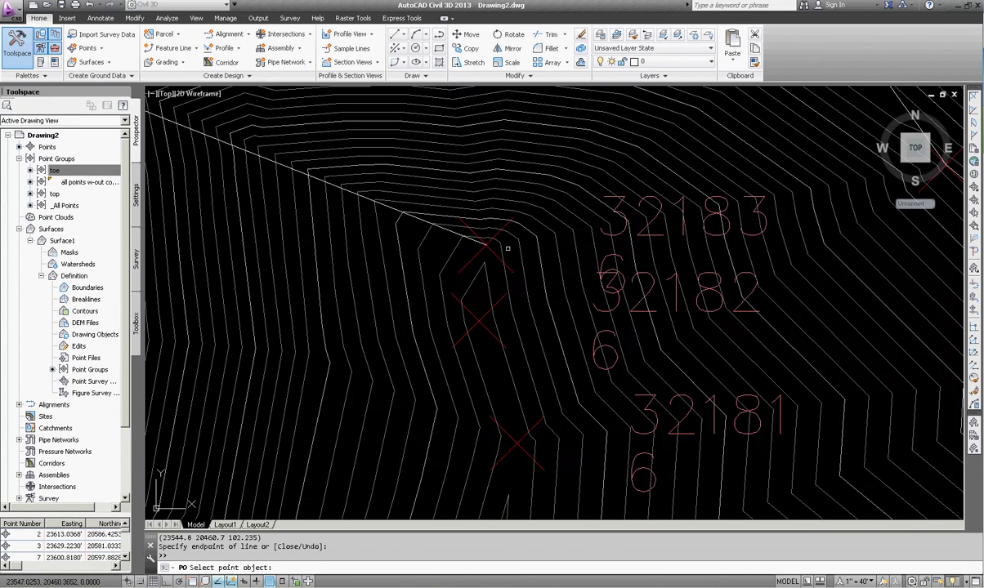
{"action": "left_click", "coordinate": [488, 315]}
{"action": "middle_click_drag", "start_coordinate": [488, 316], "coordinate": [460, 212]}
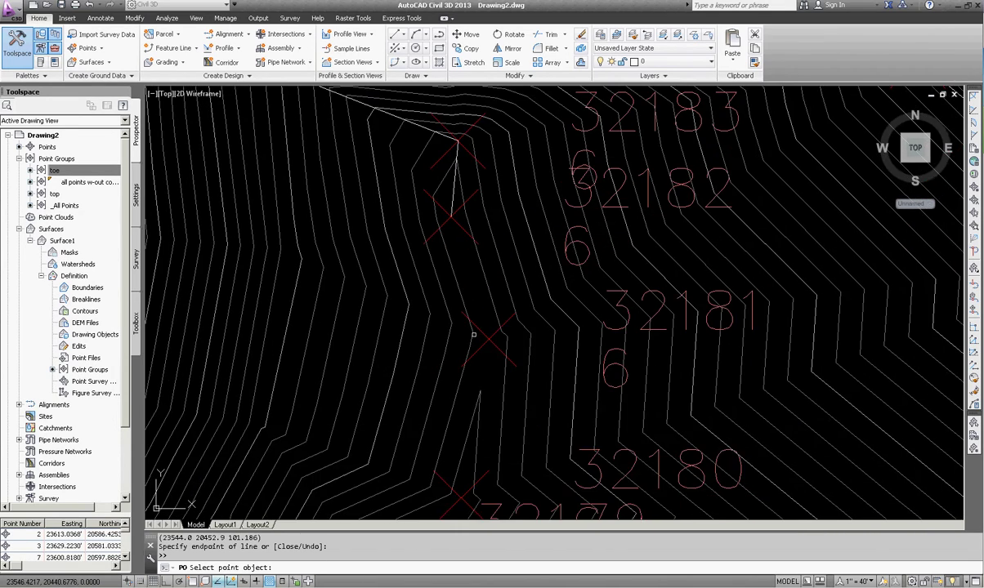
{"action": "left_click", "coordinate": [519, 366]}
Extend the 3D polyline southward through point objects 32180, 32179 and 32178
{"action": "middle_click_drag", "start_coordinate": [520, 365], "coordinate": [490, 226]}
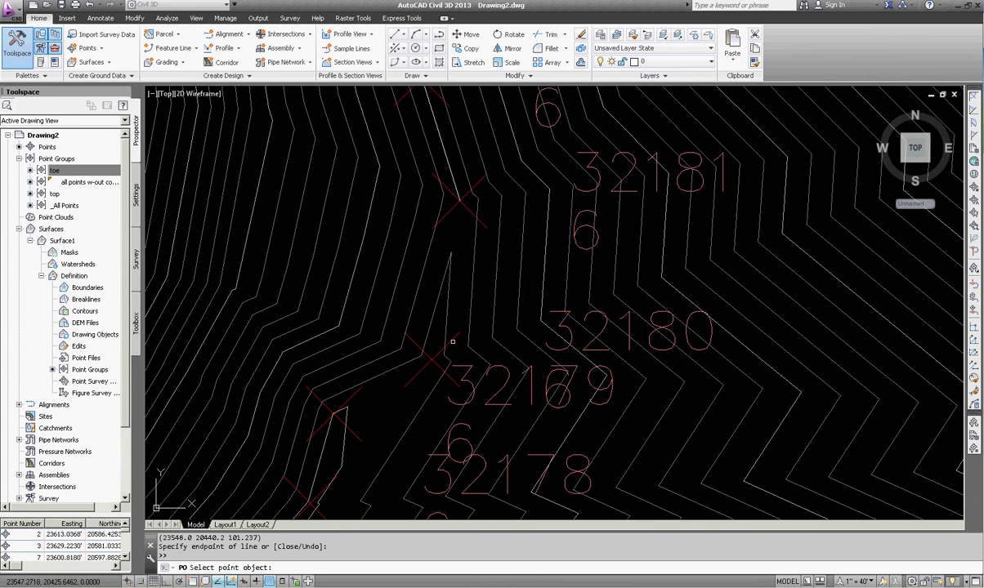
{"action": "mouse_move", "coordinate": [446, 355]}
{"action": "middle_mouse_down"}
{"action": "mouse_move", "coordinate": [544, 281]}
{"action": "mouse_move", "coordinate": [514, 288]}
{"action": "middle_mouse_up"}
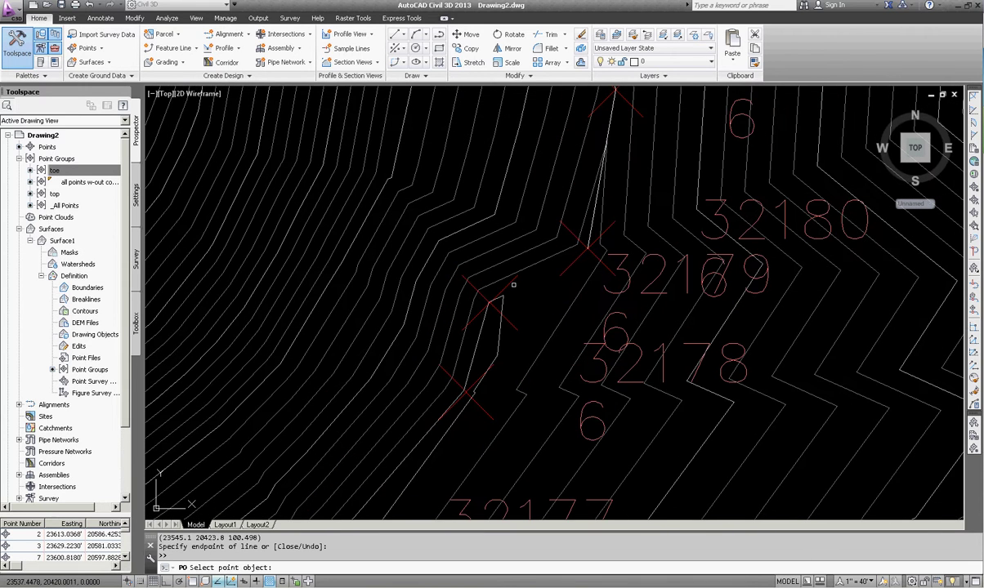
{"action": "left_click", "coordinate": [508, 283]}
{"action": "left_click", "coordinate": [464, 393]}
Run the 3D polyline through points 32177, 32019 and 32018 at the surface border and finish it there
{"action": "middle_click_drag", "start_coordinate": [507, 393], "coordinate": [644, 203]}
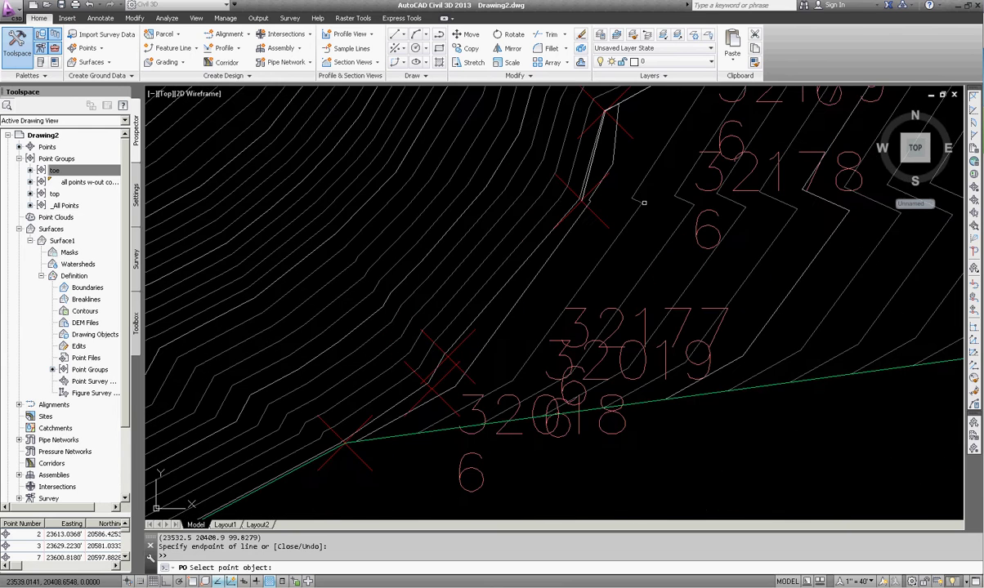
{"action": "left_click", "coordinate": [474, 378]}
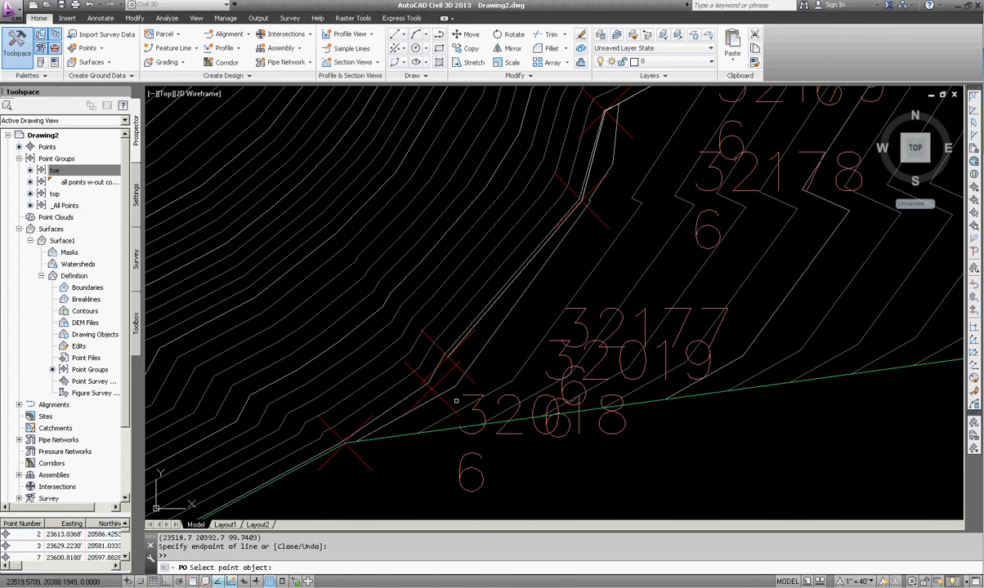
{"action": "left_click", "coordinate": [418, 383]}
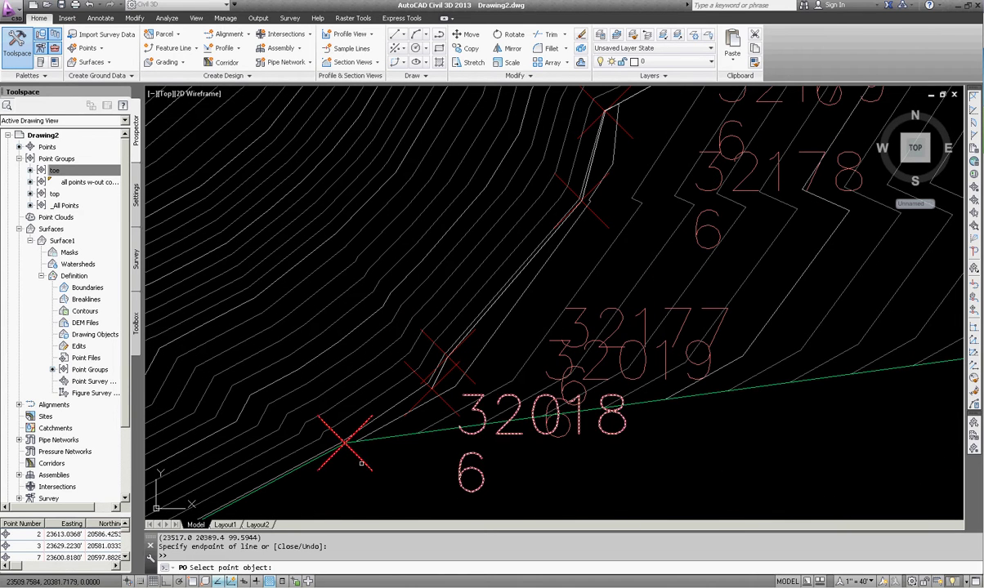
{"action": "left_click", "coordinate": [347, 443]}
{"action": "scroll", "coordinate": [547, 314], "scroll_direction": "down", "scroll_amount": 2}
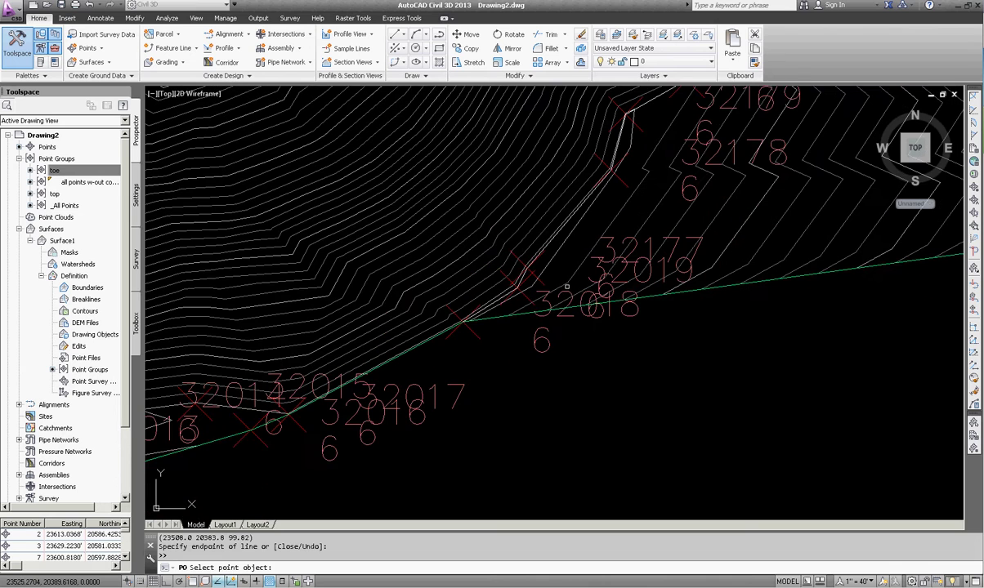
{"action": "left_click", "coordinate": [567, 287]}
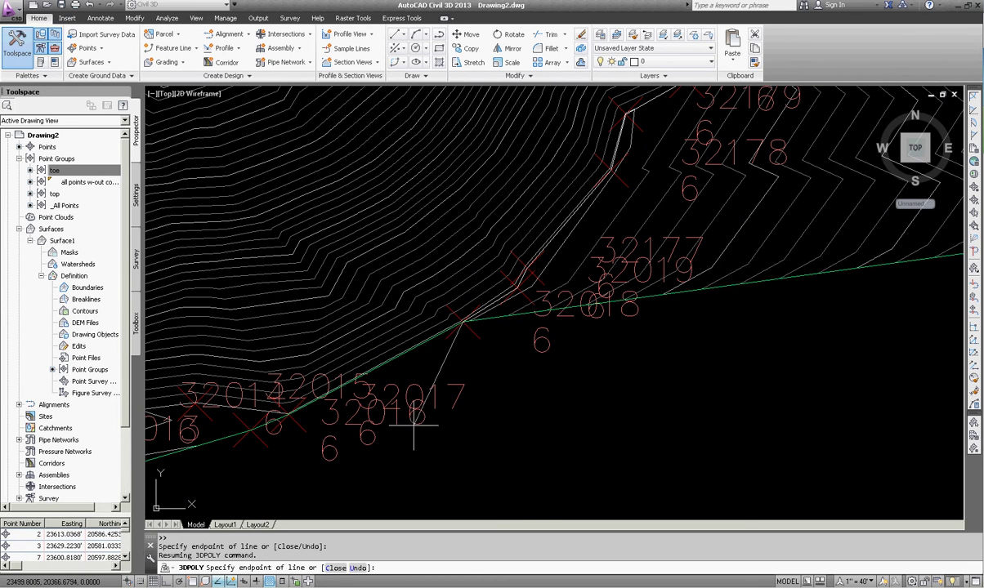
{"action": "key", "text": "Return"}
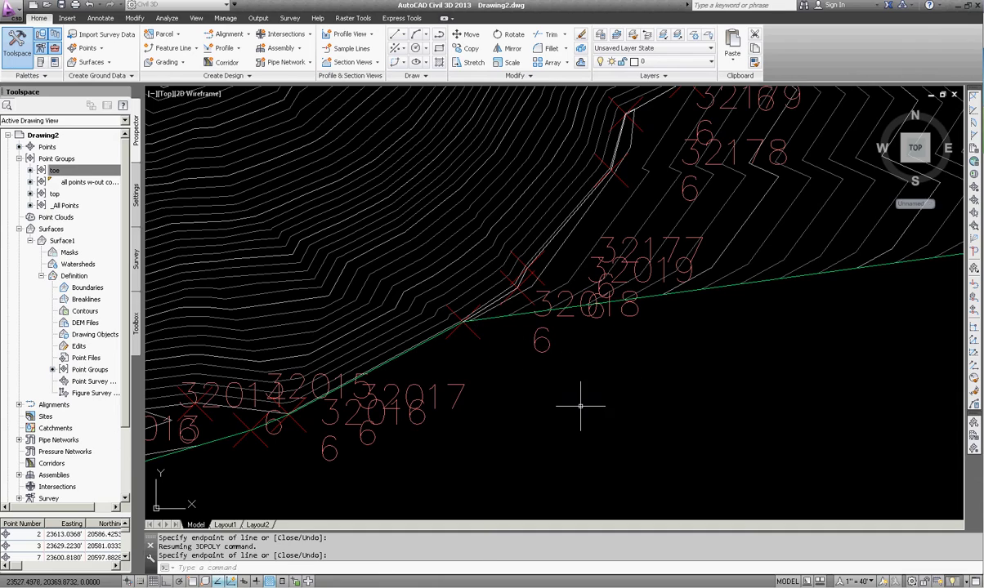
Select the 3D polyline and check its whole course along the toe points
{"action": "scroll", "coordinate": [674, 380], "scroll_direction": "down", "scroll_amount": 3}
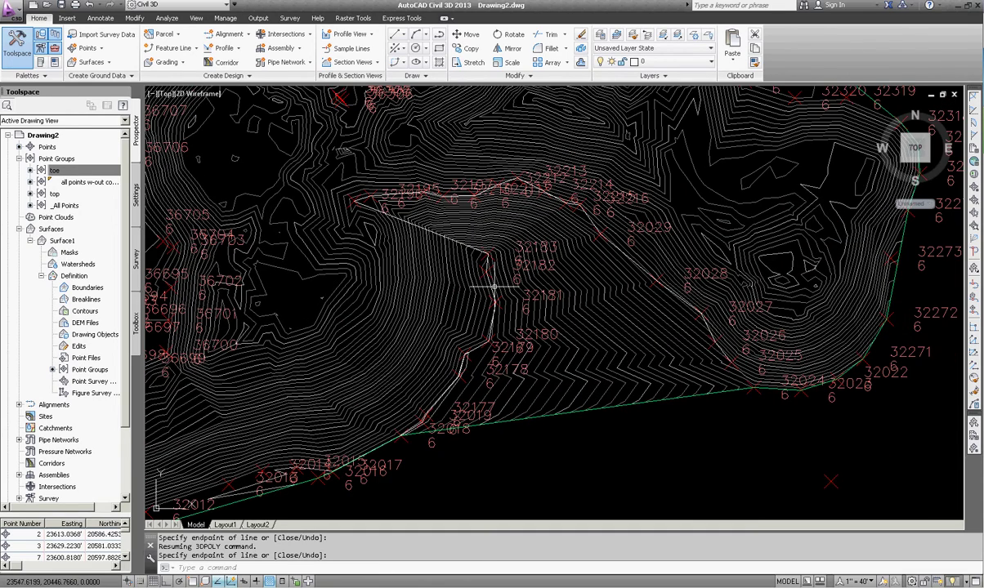
{"action": "scroll", "coordinate": [702, 327], "scroll_direction": "up", "scroll_amount": 3}
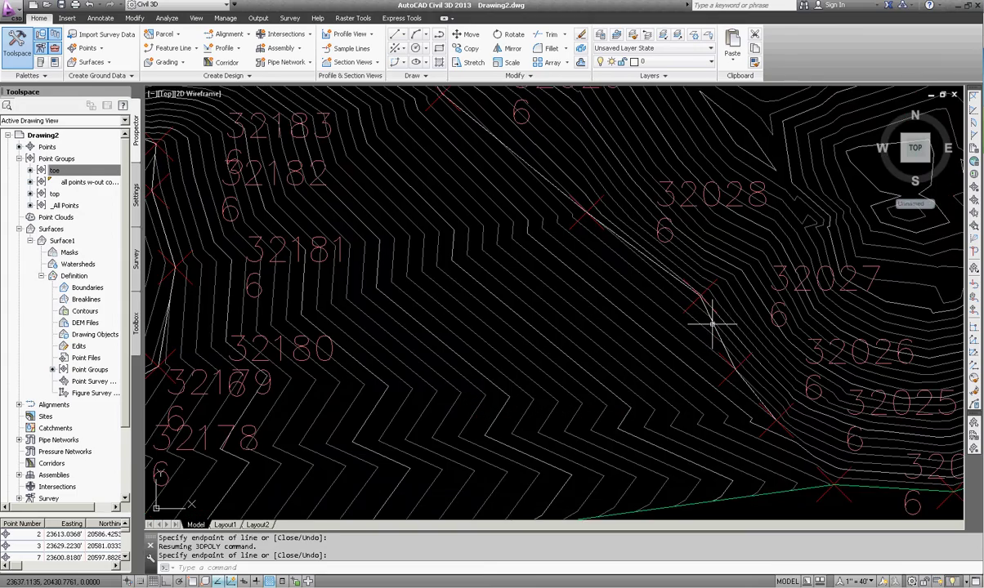
{"action": "key", "text": "Return"}
{"action": "scroll", "coordinate": [712, 324], "scroll_direction": "down", "scroll_amount": 4}
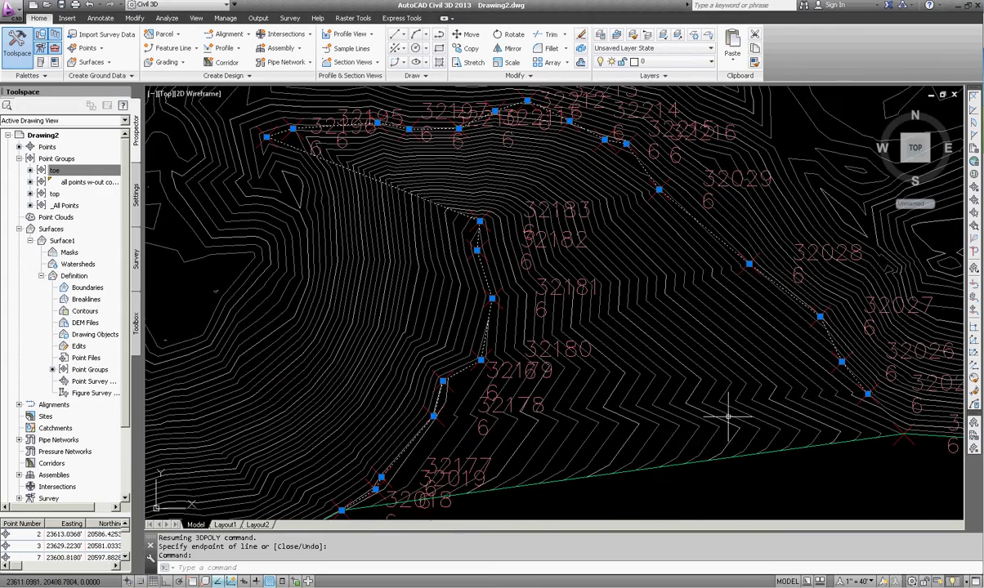
{"action": "middle_click_drag", "start_coordinate": [404, 340], "coordinate": [416, 347]}
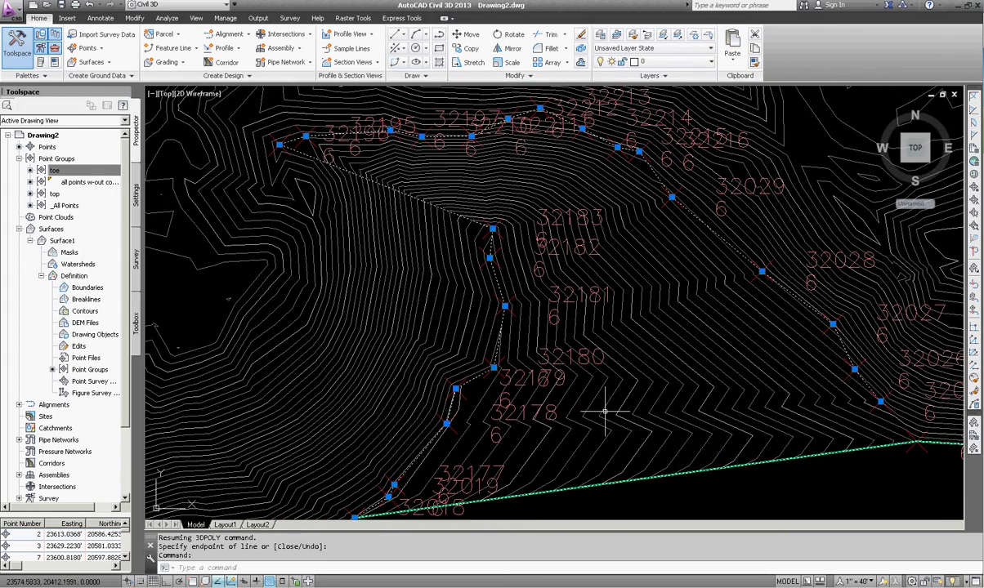
{"action": "scroll", "coordinate": [664, 362], "scroll_direction": "down", "scroll_amount": 1}
{"action": "middle_click_drag", "start_coordinate": [664, 363], "coordinate": [618, 369]}
{"action": "middle_click_drag", "start_coordinate": [598, 314], "coordinate": [586, 309]}
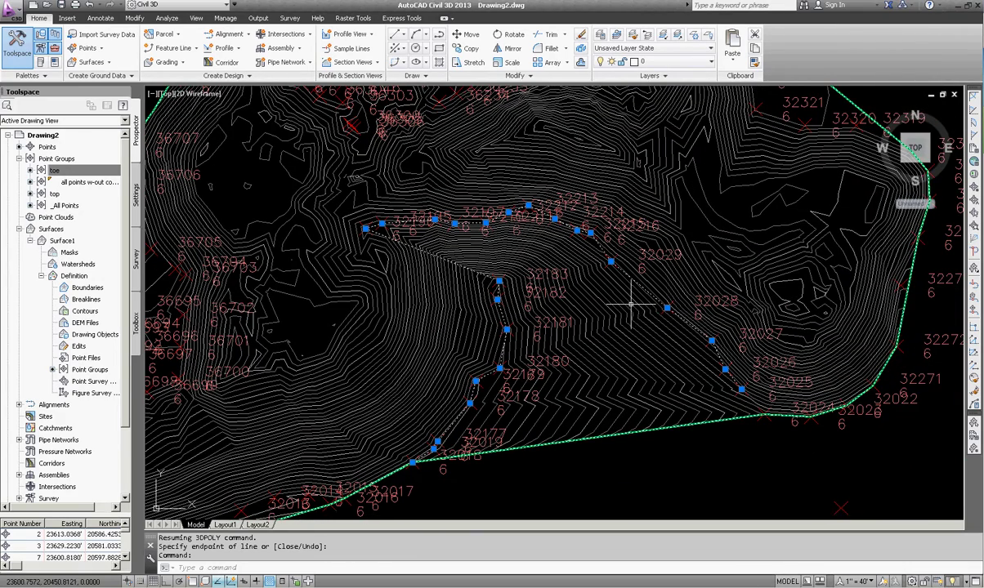
Inspect the selected toe polyline in an enlarged Object Viewer, orbiting it to a tilted 3D view, and close the viewer
{"action": "right_click", "coordinate": [630, 306]}
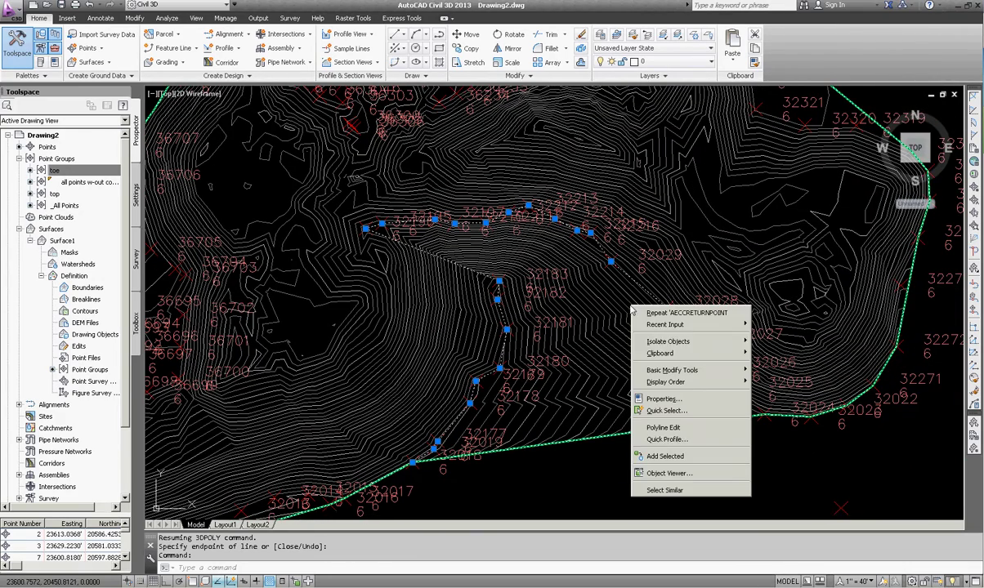
{"action": "left_click", "coordinate": [700, 474]}
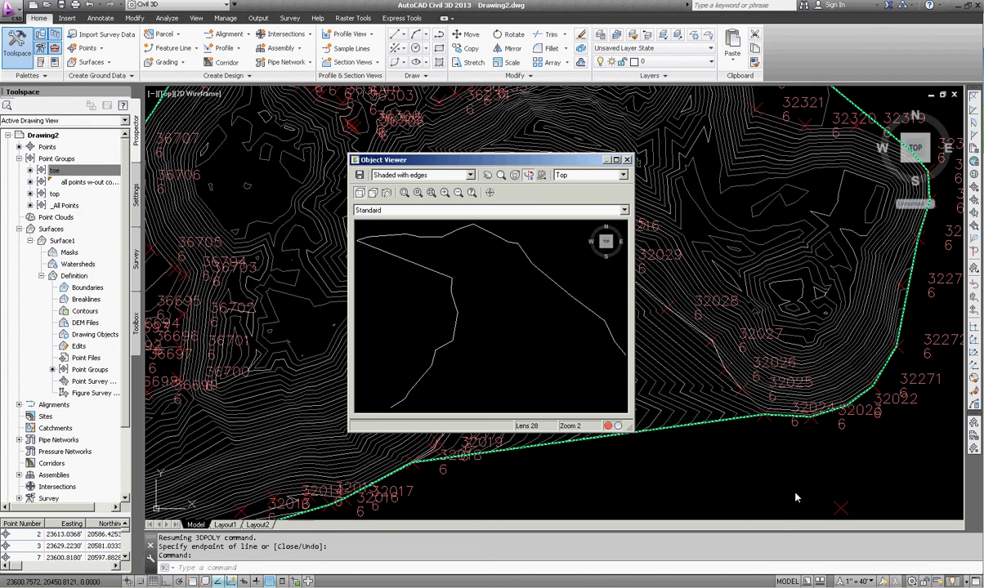
{"action": "left_click", "coordinate": [616, 160]}
{"action": "left_click_drag", "start_coordinate": [509, 439], "coordinate": [792, 228]}
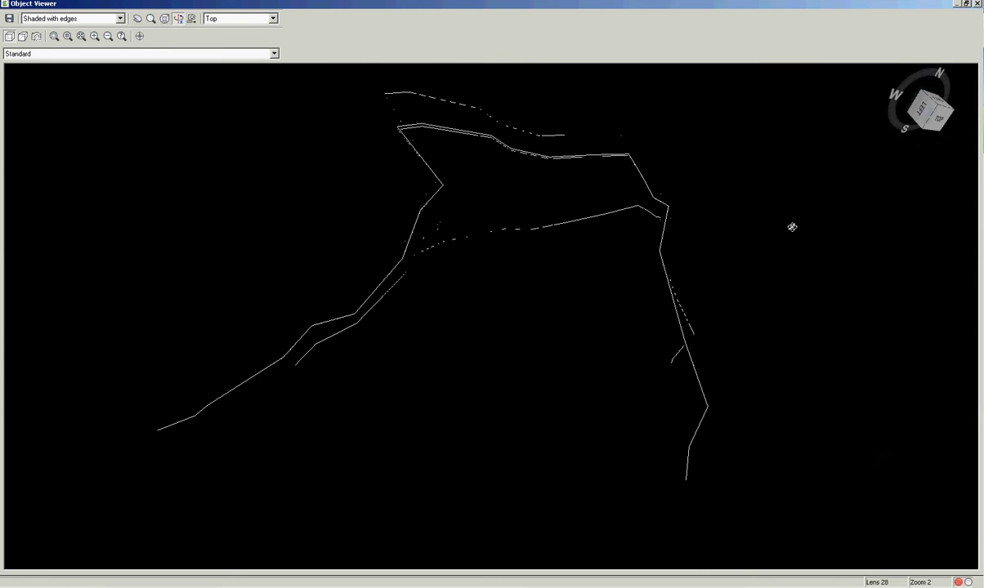
{"action": "left_click", "coordinate": [976, 4]}
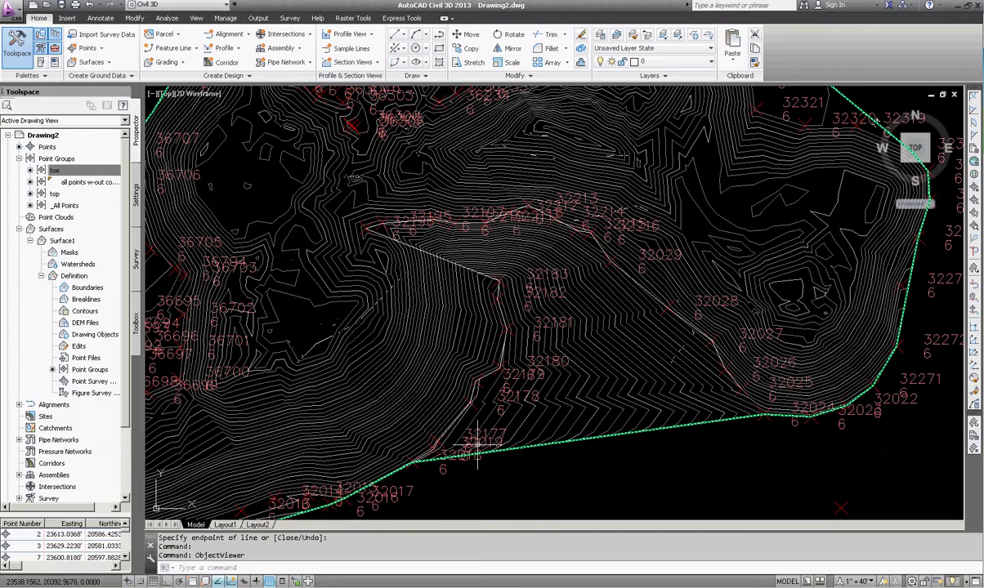
{"action": "middle_click_drag", "start_coordinate": [577, 315], "coordinate": [613, 310]}
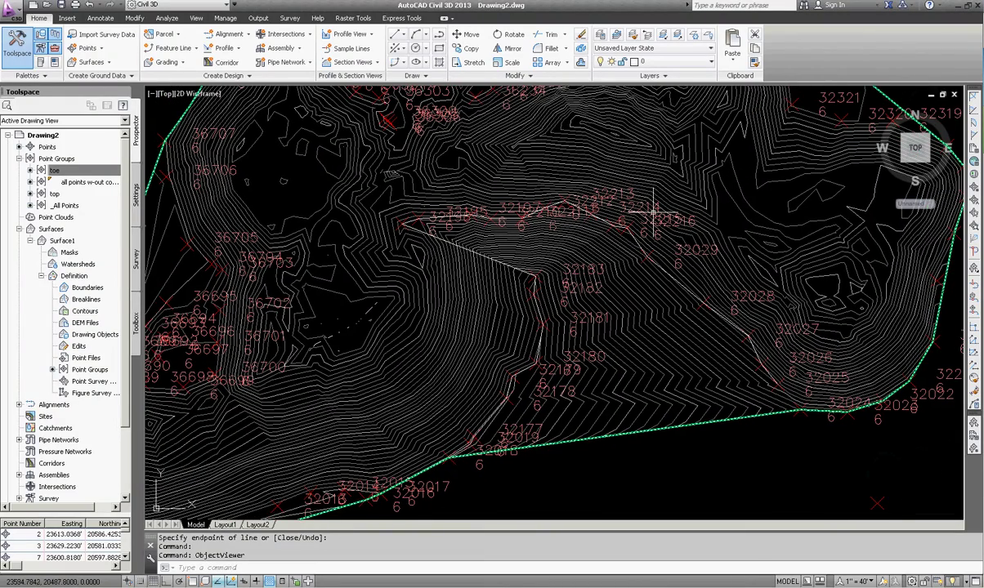
Add a Surface1 boundary named toe1 with type Hide, keeping non-destructive breakline and the 1.00' mid-ordinate distance
{"action": "middle_click_drag", "start_coordinate": [629, 241], "coordinate": [596, 257]}
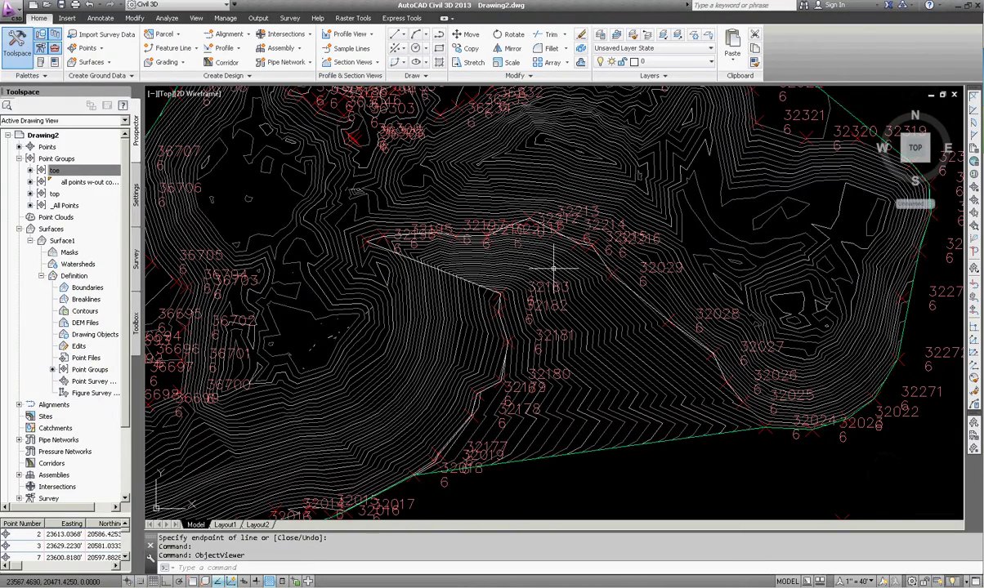
{"action": "middle_click_drag", "start_coordinate": [536, 240], "coordinate": [571, 419]}
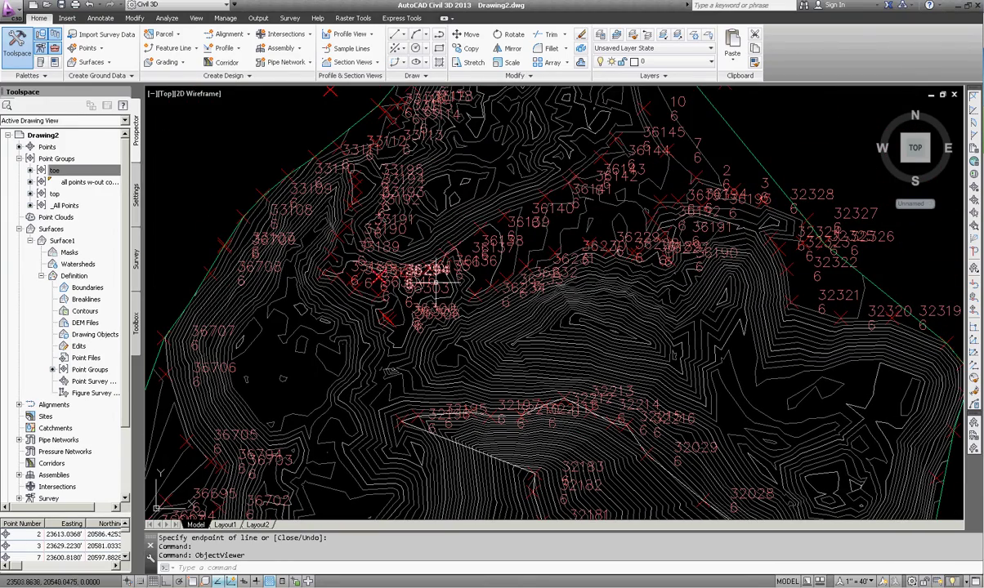
{"action": "mouse_move", "coordinate": [523, 376]}
{"action": "middle_mouse_down"}
{"action": "mouse_move", "coordinate": [539, 295]}
{"action": "mouse_move", "coordinate": [535, 237]}
{"action": "middle_mouse_up"}
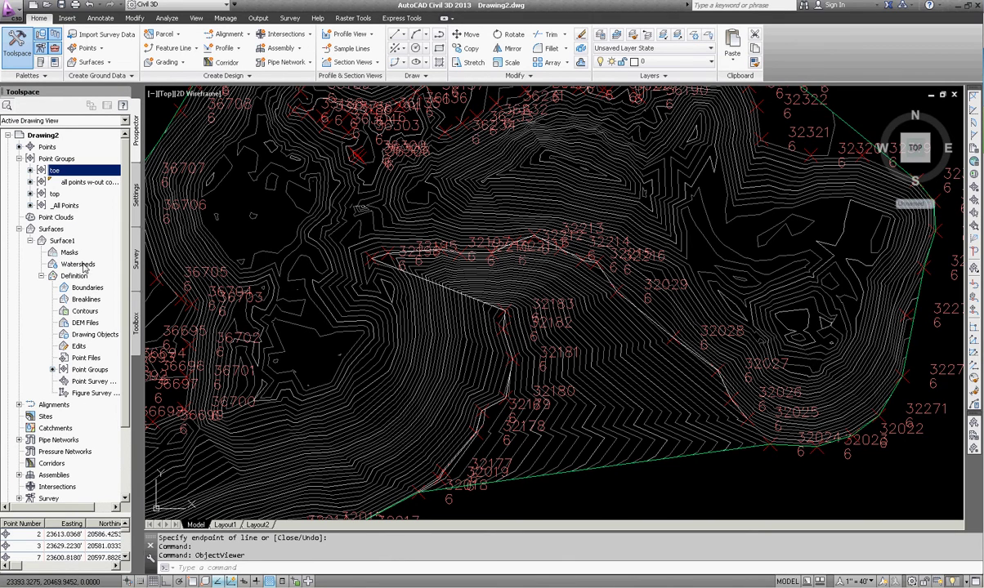
{"action": "left_click", "coordinate": [56, 240]}
{"action": "left_click", "coordinate": [86, 288]}
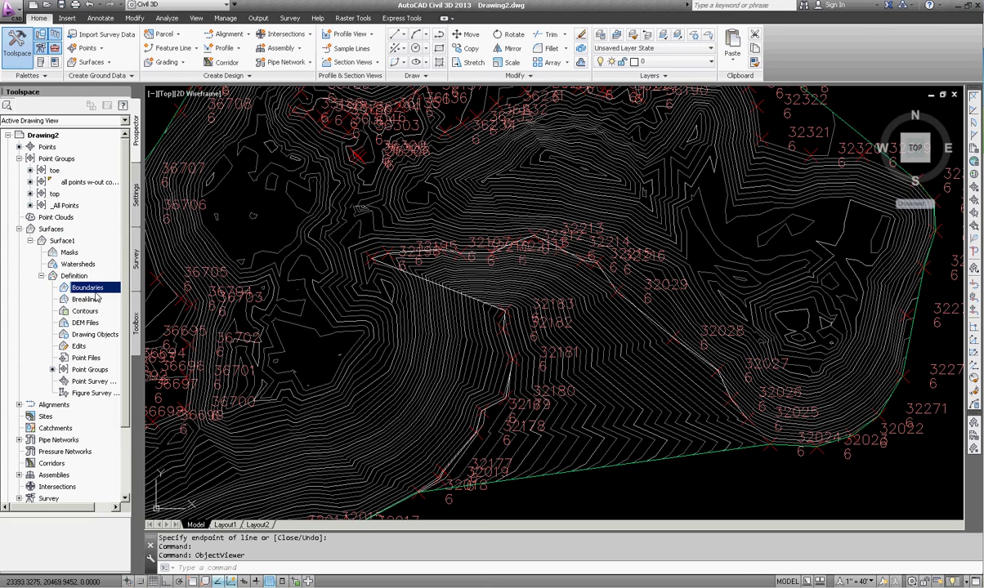
{"action": "right_click", "coordinate": [97, 291]}
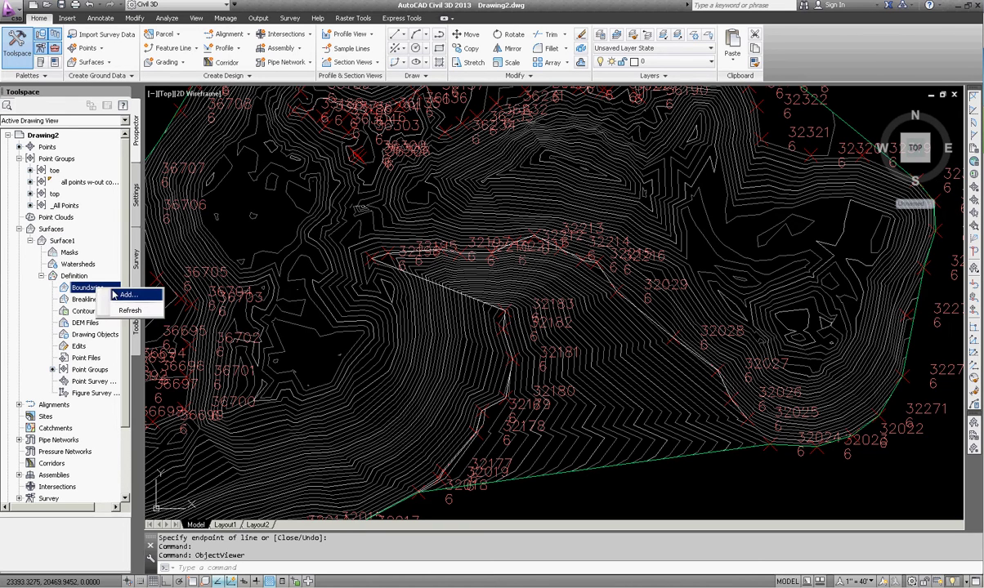
{"action": "left_click", "coordinate": [127, 295]}
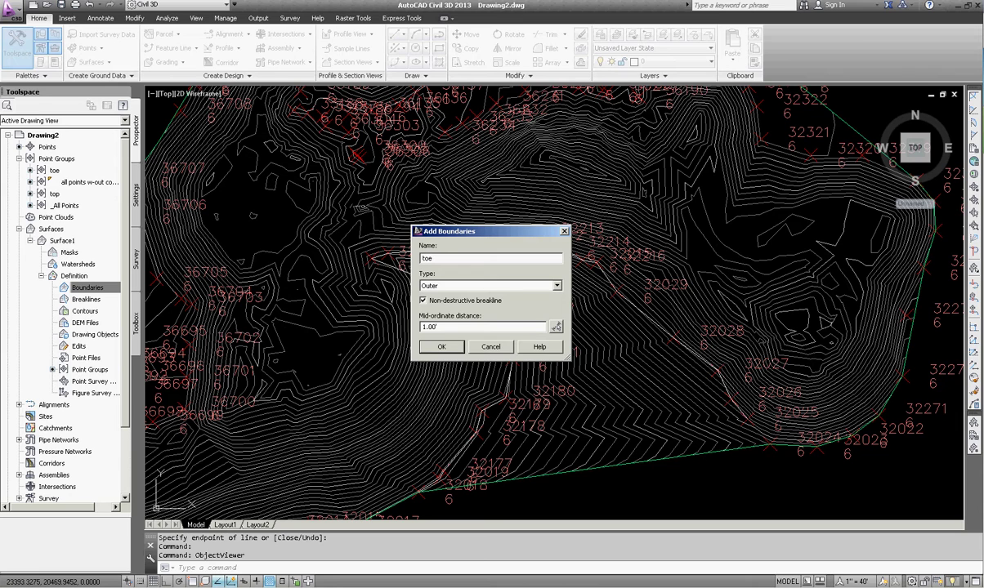
{"action": "left_click", "coordinate": [448, 287]}
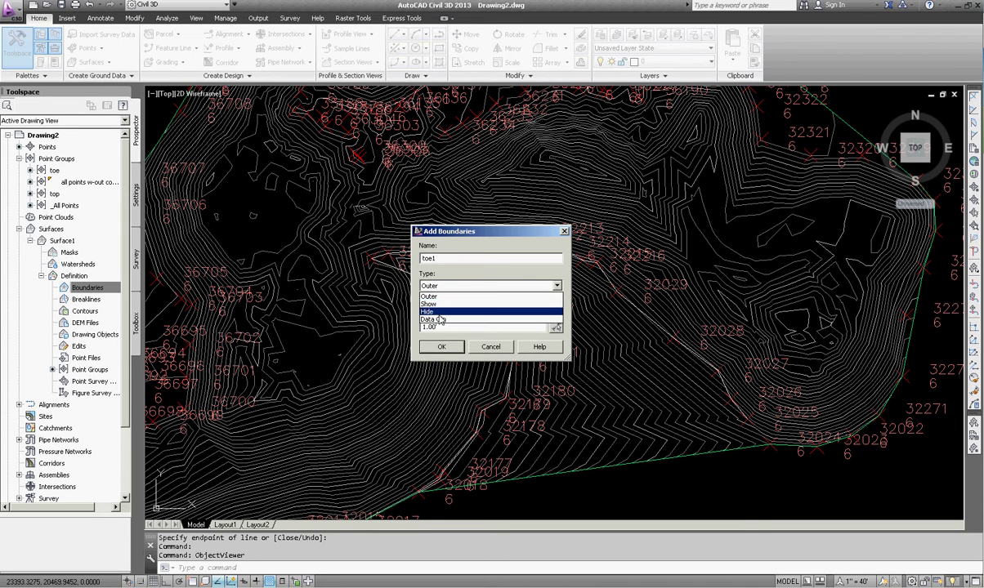
{"action": "left_click", "coordinate": [439, 314]}
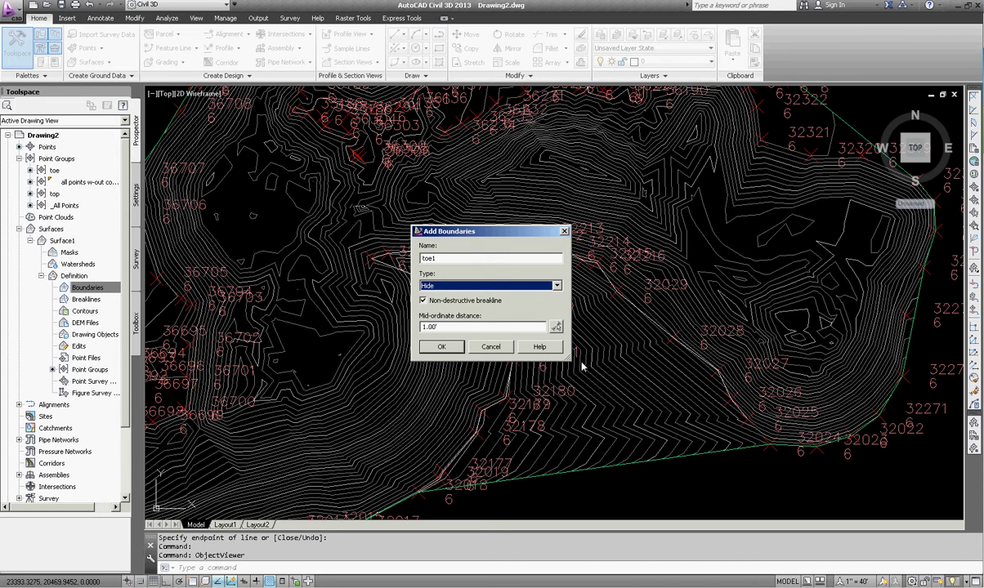
{"action": "left_click", "coordinate": [442, 346]}
Use the 3D polyline along the toe points as the hide boundary object and apply it to Surface1
{"action": "scroll", "coordinate": [680, 367], "scroll_direction": "up", "scroll_amount": 6}
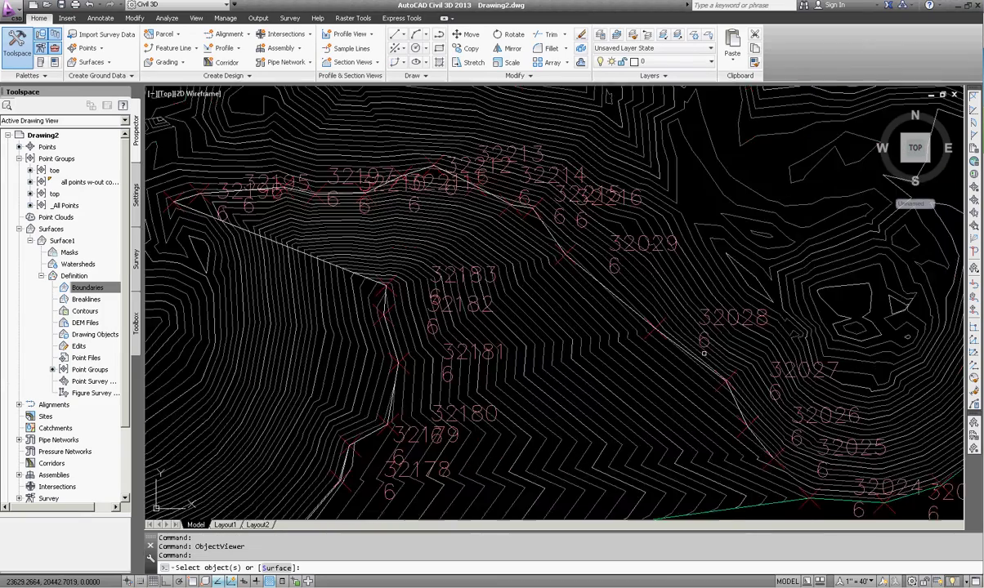
{"action": "left_click", "coordinate": [672, 372]}
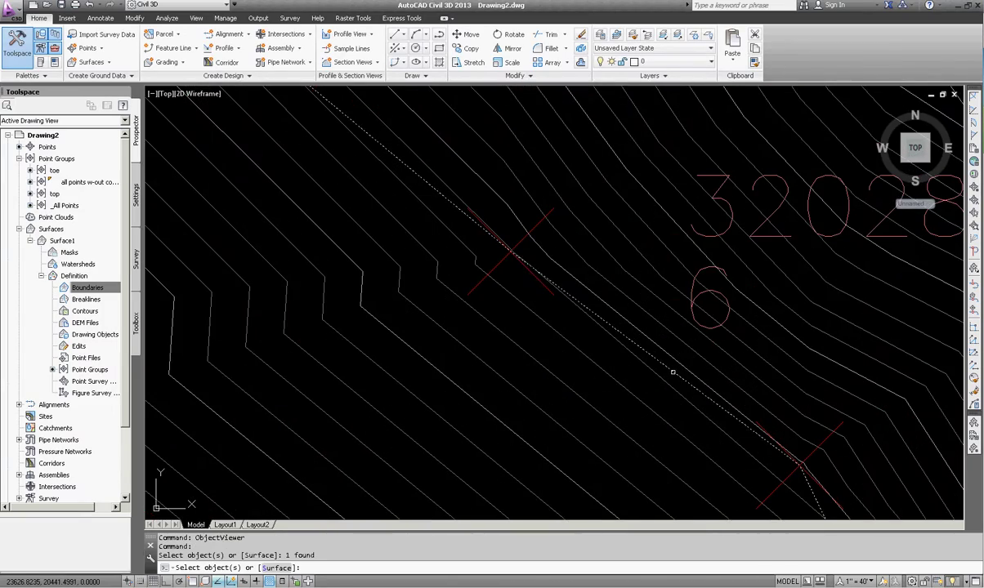
{"action": "scroll", "coordinate": [673, 372], "scroll_direction": "down", "scroll_amount": 6}
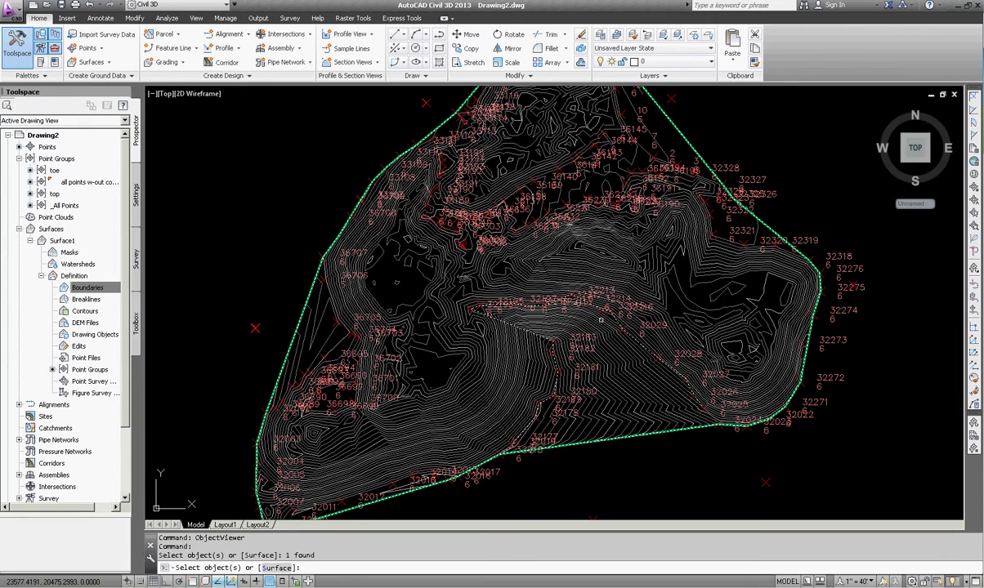
{"action": "key", "text": "Return"}
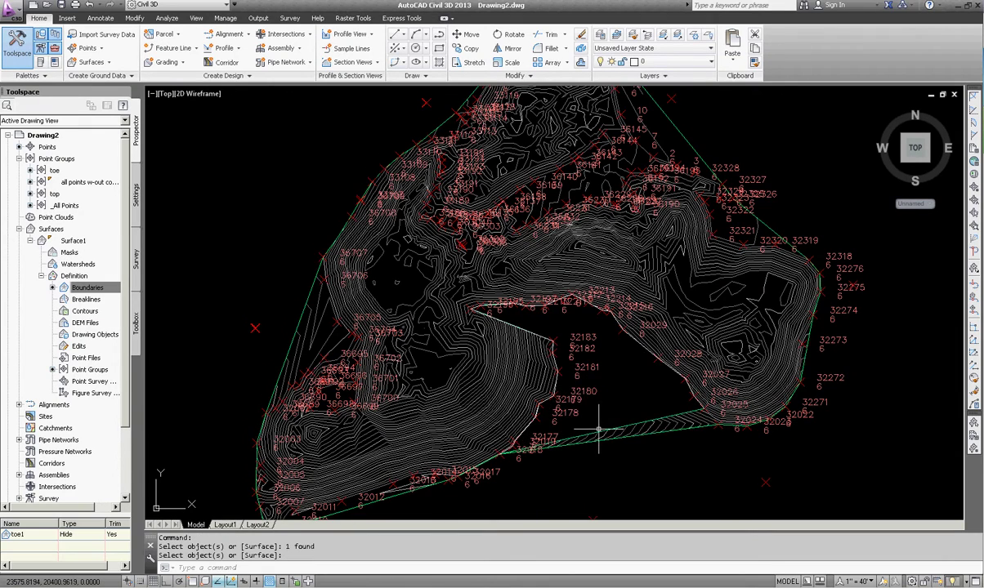
Examine the contours between the hide boundary's eastern end near point 32025 and the southern surface border
{"action": "scroll", "coordinate": [607, 424], "scroll_direction": "up", "scroll_amount": 5}
{"action": "middle_click_drag", "start_coordinate": [550, 421], "coordinate": [539, 482]}
{"action": "scroll", "coordinate": [405, 446], "scroll_direction": "up", "scroll_amount": 1}
{"action": "middle_click_drag", "start_coordinate": [468, 451], "coordinate": [517, 380]}
{"action": "scroll", "coordinate": [516, 380], "scroll_direction": "down", "scroll_amount": 3}
{"action": "middle_click_drag", "start_coordinate": [619, 363], "coordinate": [605, 371]}
{"action": "scroll", "coordinate": [606, 372], "scroll_direction": "up", "scroll_amount": 10}
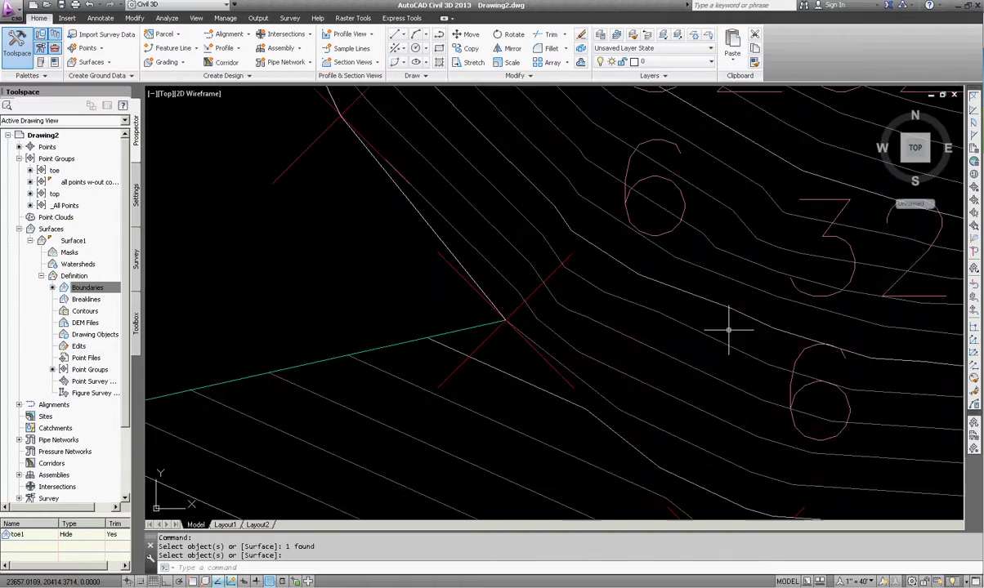
{"action": "scroll", "coordinate": [552, 290], "scroll_direction": "down", "scroll_amount": 5}
{"action": "scroll", "coordinate": [617, 348], "scroll_direction": "up", "scroll_amount": 6}
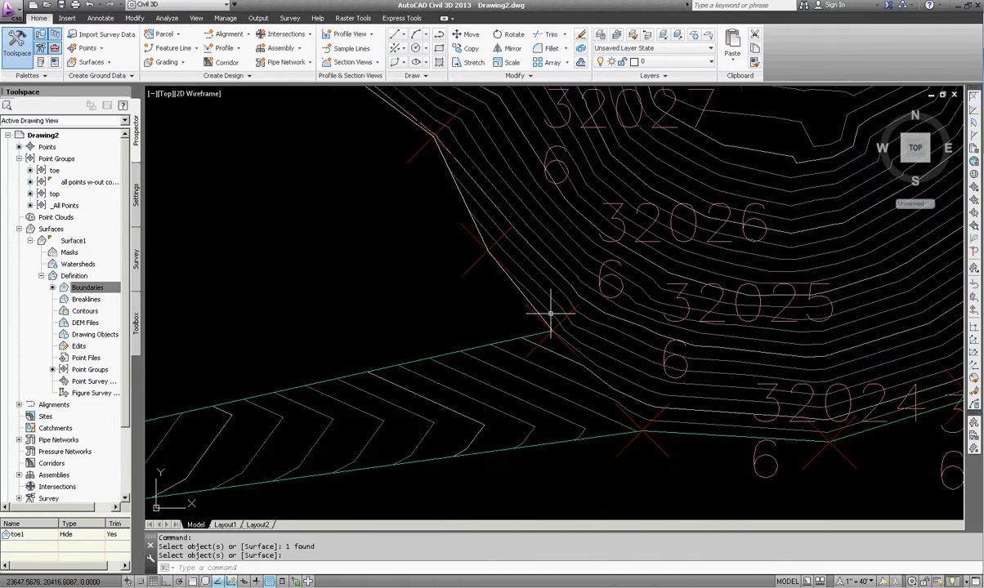
{"action": "left_click", "coordinate": [543, 347]}
{"action": "scroll", "coordinate": [540, 327], "scroll_direction": "down", "scroll_amount": 4}
{"action": "scroll", "coordinate": [543, 331], "scroll_direction": "up", "scroll_amount": 3}
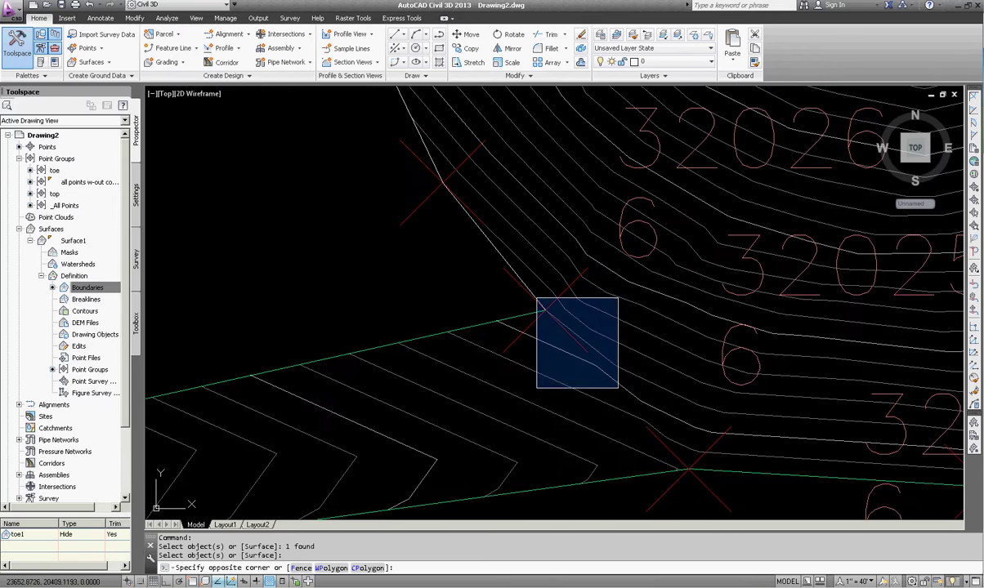
{"action": "key", "text": "Escape"}
Select point 32018, examine how the hide boundary meets the surface border there, and clear the selection
{"action": "scroll", "coordinate": [503, 341], "scroll_direction": "down", "scroll_amount": 5}
{"action": "scroll", "coordinate": [470, 358], "scroll_direction": "up", "scroll_amount": 7}
{"action": "middle_click_drag", "start_coordinate": [373, 383], "coordinate": [426, 397]}
{"action": "middle_click_drag", "start_coordinate": [601, 367], "coordinate": [566, 398]}
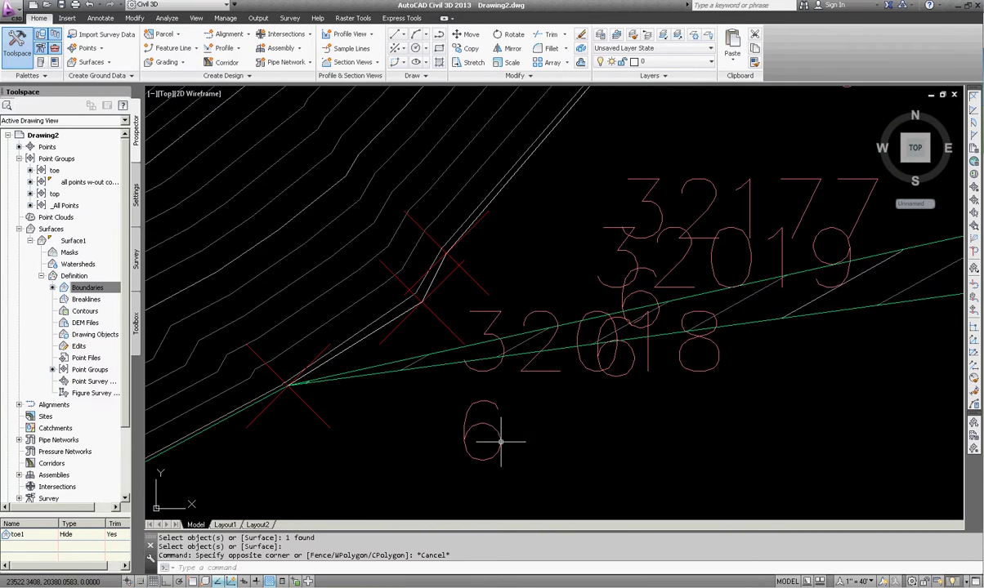
{"action": "left_click", "coordinate": [535, 415]}
{"action": "scroll", "coordinate": [566, 433], "scroll_direction": "up", "scroll_amount": 2}
{"action": "scroll", "coordinate": [493, 399], "scroll_direction": "down", "scroll_amount": 2}
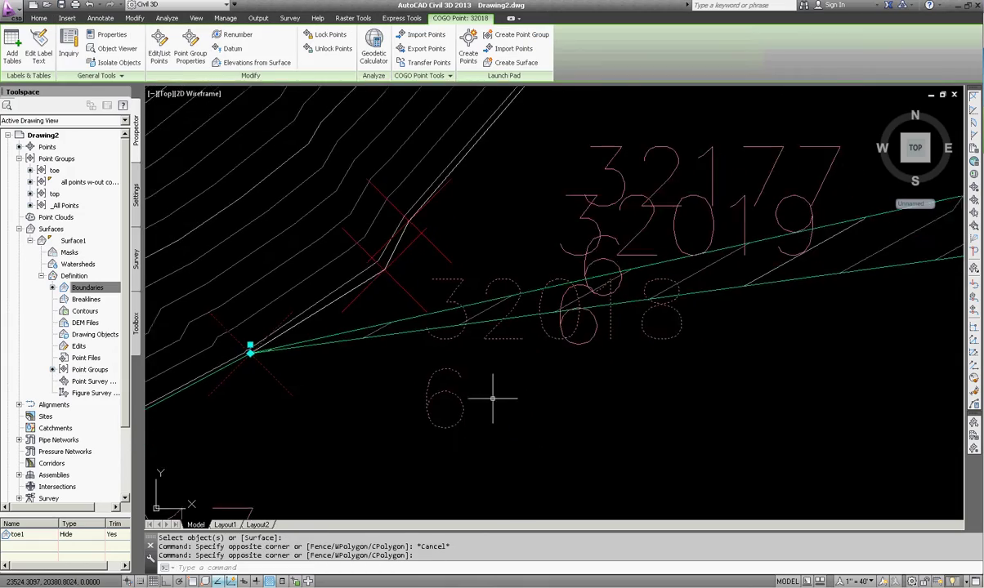
{"action": "scroll", "coordinate": [497, 397], "scroll_direction": "down", "scroll_amount": 6}
{"action": "scroll", "coordinate": [572, 359], "scroll_direction": "up", "scroll_amount": 7}
{"action": "scroll", "coordinate": [646, 384], "scroll_direction": "down", "scroll_amount": 5}
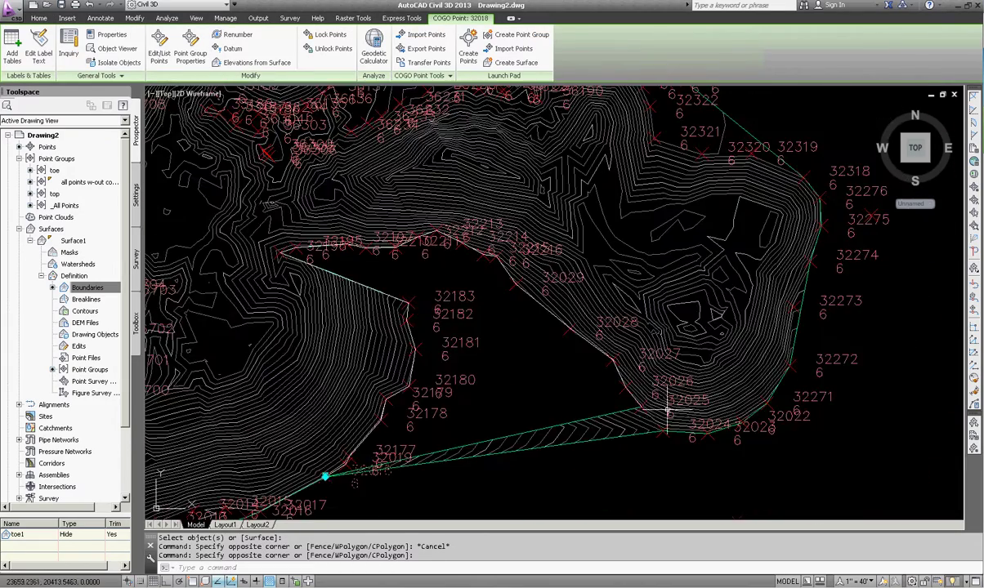
{"action": "scroll", "coordinate": [588, 402], "scroll_direction": "up", "scroll_amount": 2}
{"action": "scroll", "coordinate": [351, 450], "scroll_direction": "down", "scroll_amount": 1}
{"action": "scroll", "coordinate": [439, 410], "scroll_direction": "up", "scroll_amount": 6}
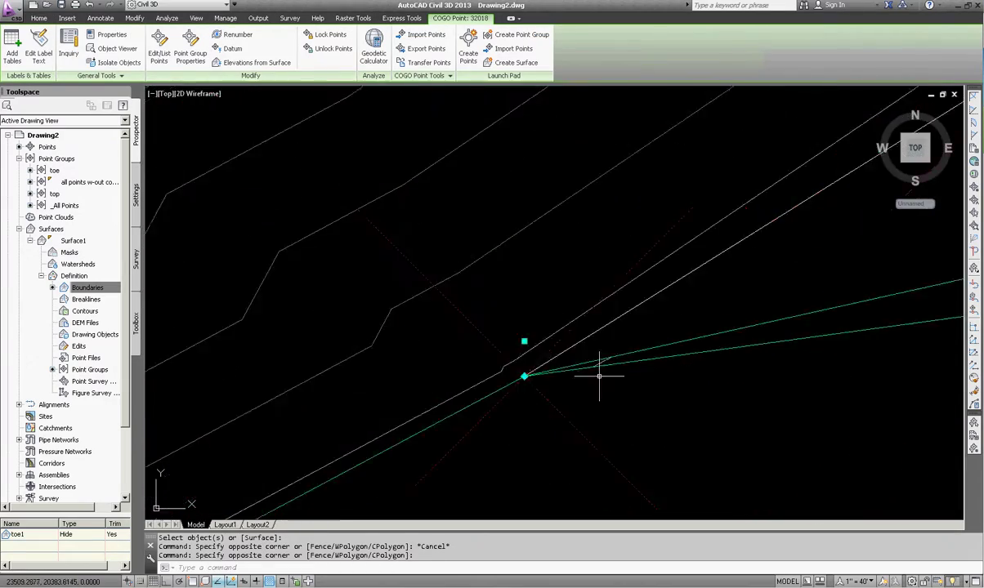
{"action": "scroll", "coordinate": [542, 380], "scroll_direction": "up", "scroll_amount": 4}
{"action": "scroll", "coordinate": [494, 334], "scroll_direction": "down", "scroll_amount": 2}
{"action": "scroll", "coordinate": [529, 333], "scroll_direction": "up", "scroll_amount": 1}
{"action": "scroll", "coordinate": [531, 334], "scroll_direction": "up", "scroll_amount": 1}
{"action": "scroll", "coordinate": [530, 333], "scroll_direction": "down", "scroll_amount": 8}
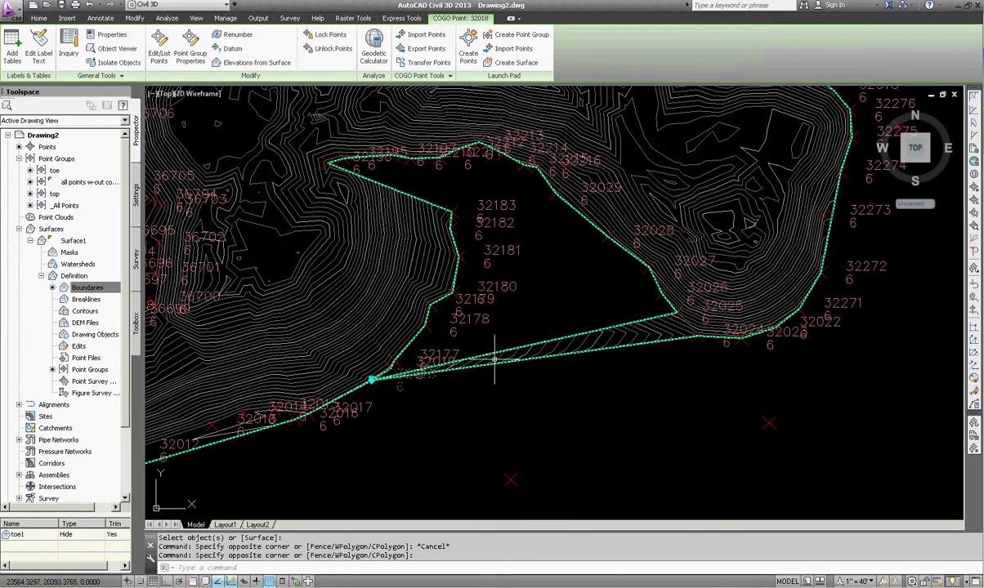
{"action": "key", "text": "Escape"}
Check the hide boundary's eastern end against the surface border near points 32024 and 32025
{"action": "scroll", "coordinate": [647, 384], "scroll_direction": "up", "scroll_amount": 5}
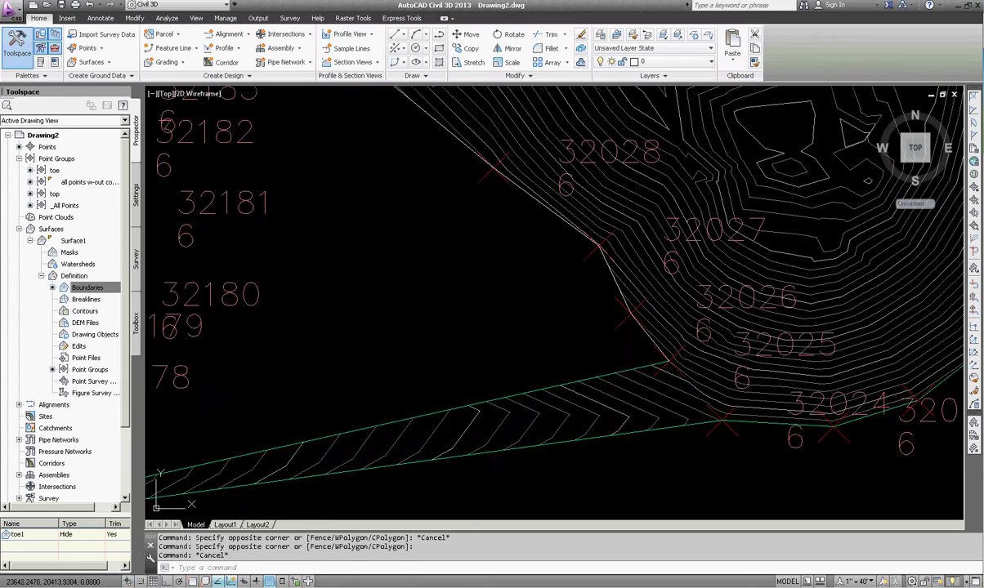
{"action": "scroll", "coordinate": [647, 379], "scroll_direction": "up", "scroll_amount": 1}
{"action": "middle_click_drag", "start_coordinate": [702, 409], "coordinate": [582, 379]}
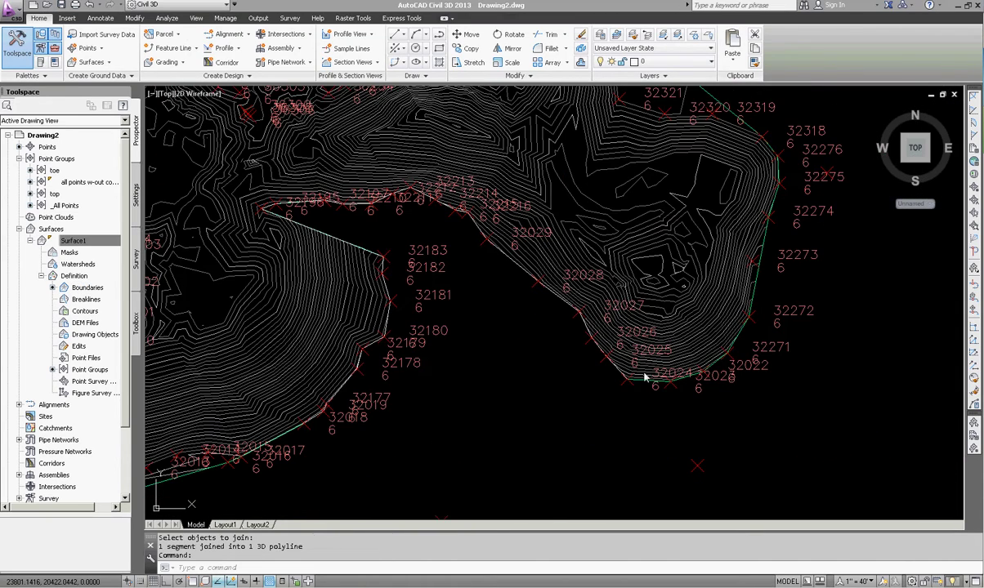
{"action": "scroll", "coordinate": [635, 388], "scroll_direction": "up", "scroll_amount": 3}
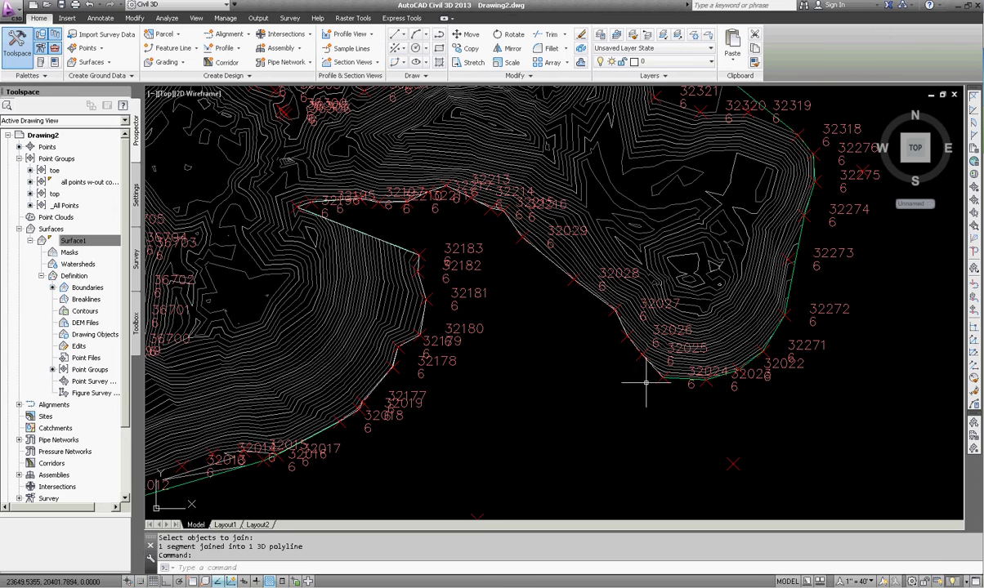
{"action": "scroll", "coordinate": [654, 384], "scroll_direction": "up", "scroll_amount": 2}
{"action": "scroll", "coordinate": [674, 377], "scroll_direction": "up", "scroll_amount": 2}
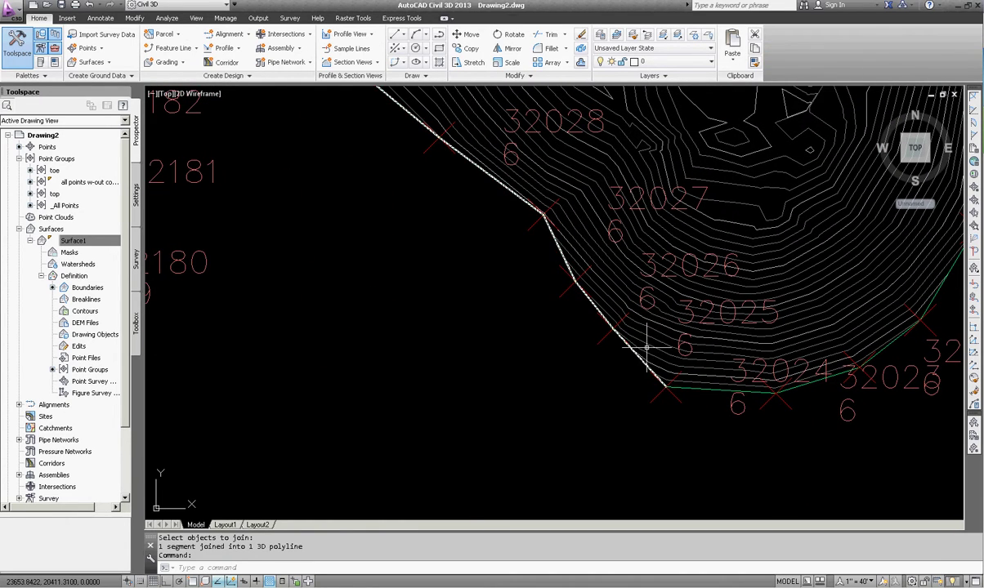
{"action": "scroll", "coordinate": [675, 376], "scroll_direction": "up", "scroll_amount": 4}
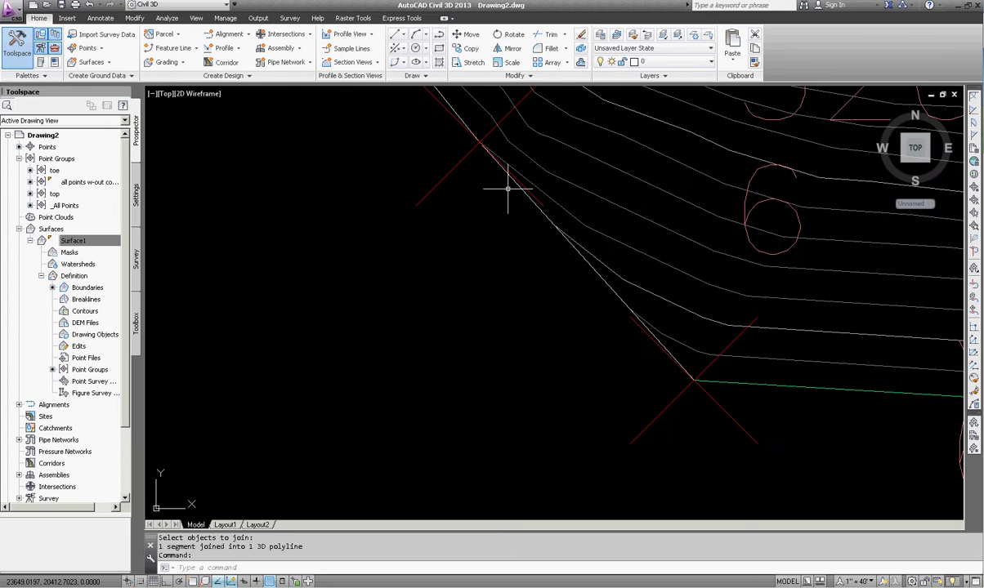
{"action": "scroll", "coordinate": [633, 341], "scroll_direction": "down", "scroll_amount": 5}
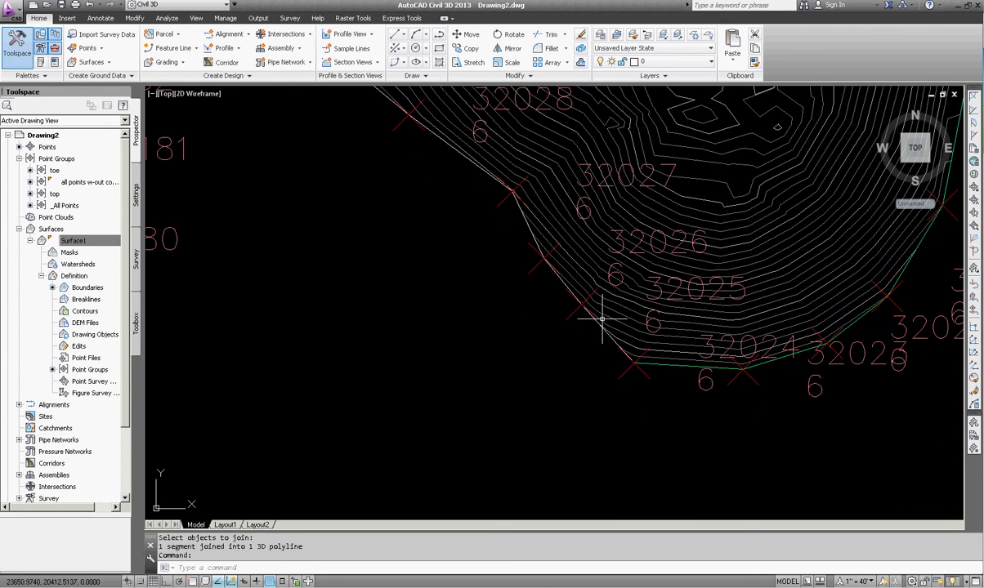
{"action": "scroll", "coordinate": [643, 359], "scroll_direction": "down", "scroll_amount": 2}
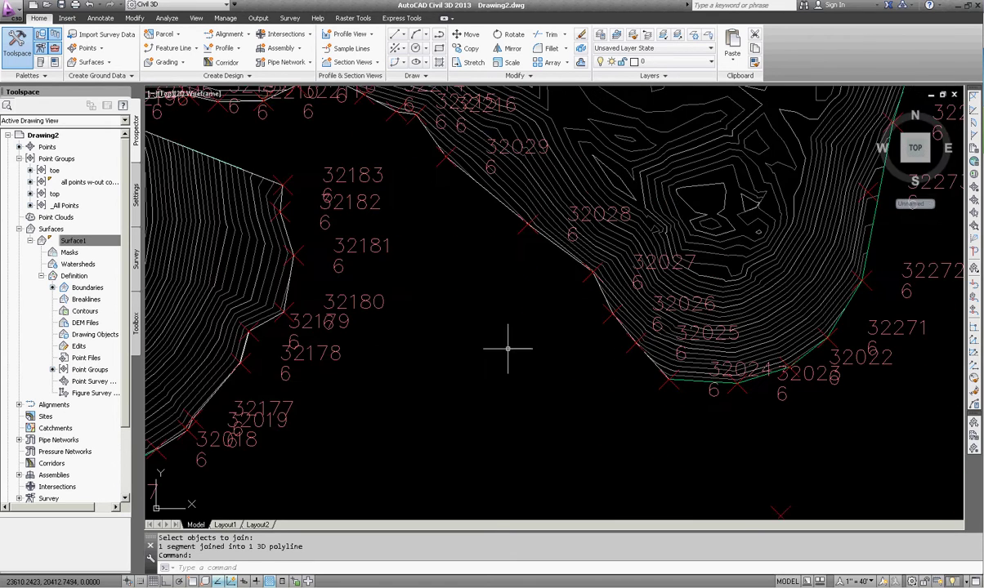
{"action": "scroll", "coordinate": [639, 389], "scroll_direction": "down", "scroll_amount": 4}
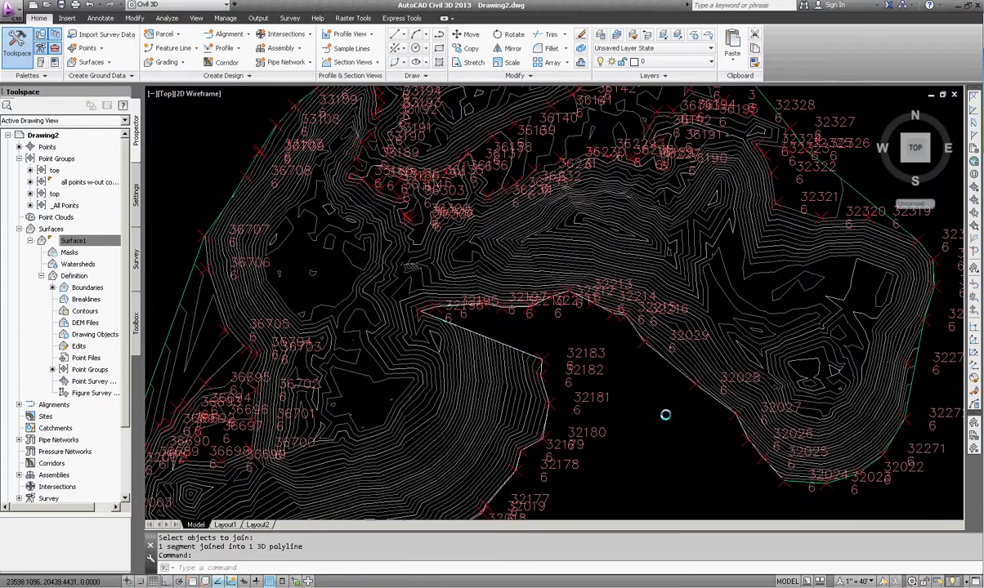
Examine the contours and survey points in the northern part of Surface1, around points 36140, 36145 and 36230
{"action": "middle_click_drag", "start_coordinate": [634, 322], "coordinate": [587, 503]}
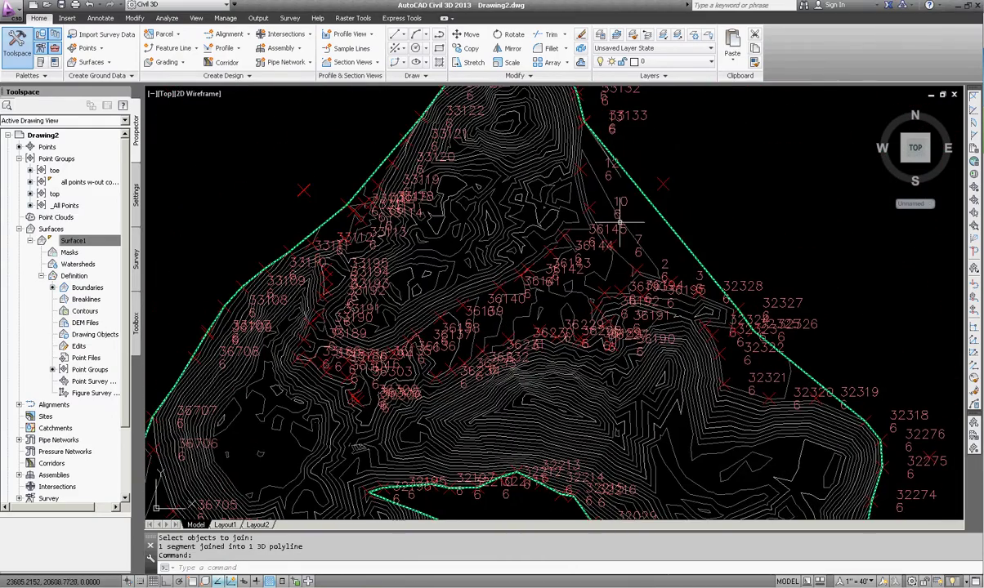
{"action": "scroll", "coordinate": [646, 233], "scroll_direction": "up", "scroll_amount": 5}
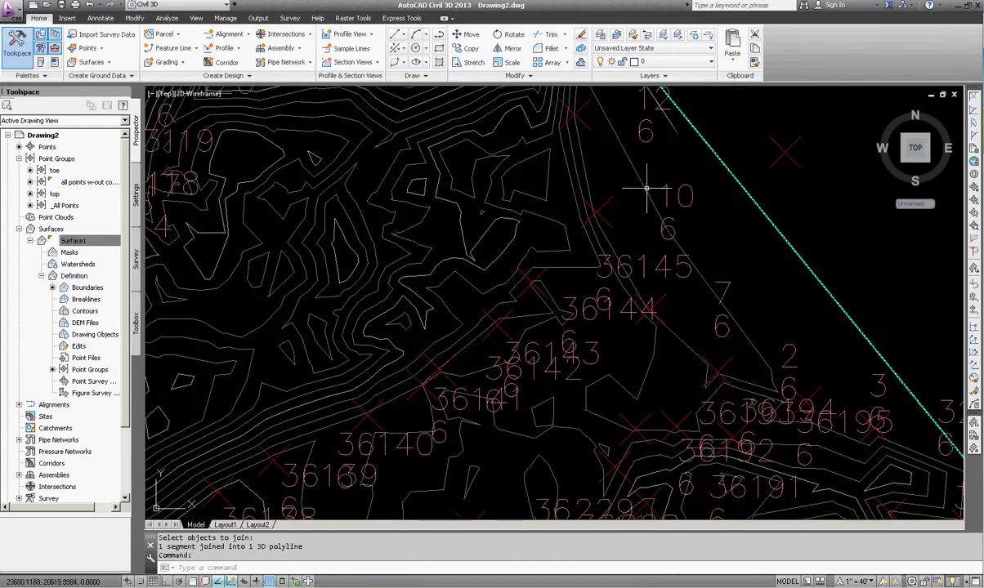
{"action": "scroll", "coordinate": [637, 308], "scroll_direction": "down", "scroll_amount": 3}
{"action": "scroll", "coordinate": [646, 309], "scroll_direction": "up", "scroll_amount": 2}
{"action": "middle_click_drag", "start_coordinate": [668, 348], "coordinate": [667, 336]}
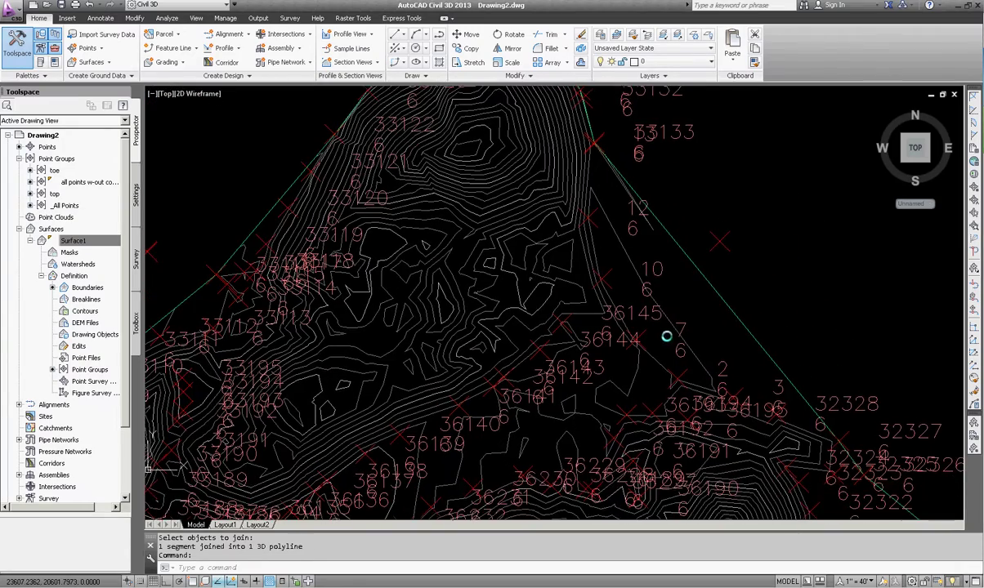
{"action": "middle_click_drag", "start_coordinate": [637, 371], "coordinate": [665, 309]}
{"action": "middle_click_drag", "start_coordinate": [536, 373], "coordinate": [560, 356]}
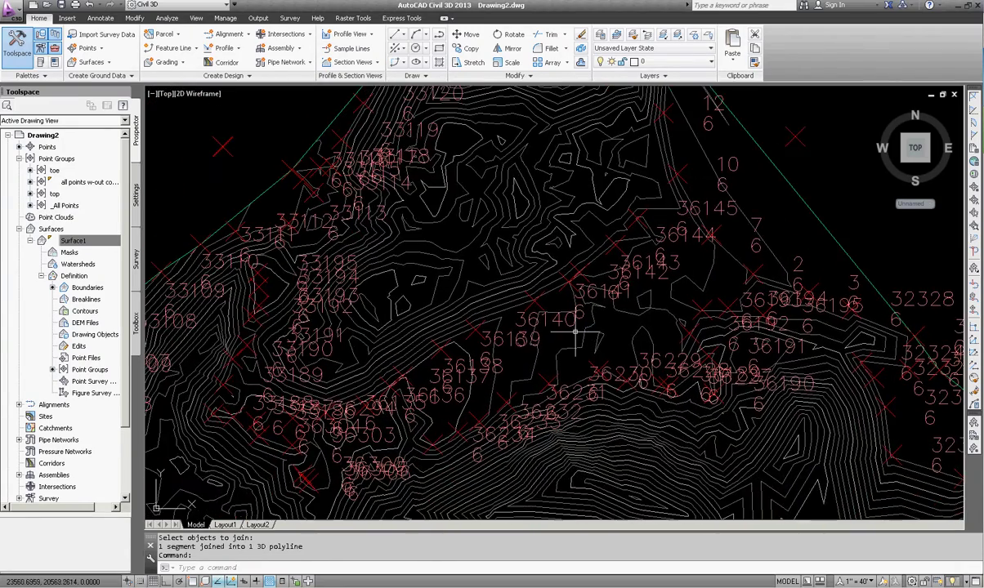
{"action": "middle_click_drag", "start_coordinate": [497, 391], "coordinate": [649, 196]}
{"action": "scroll", "coordinate": [598, 229], "scroll_direction": "down", "scroll_amount": 1}
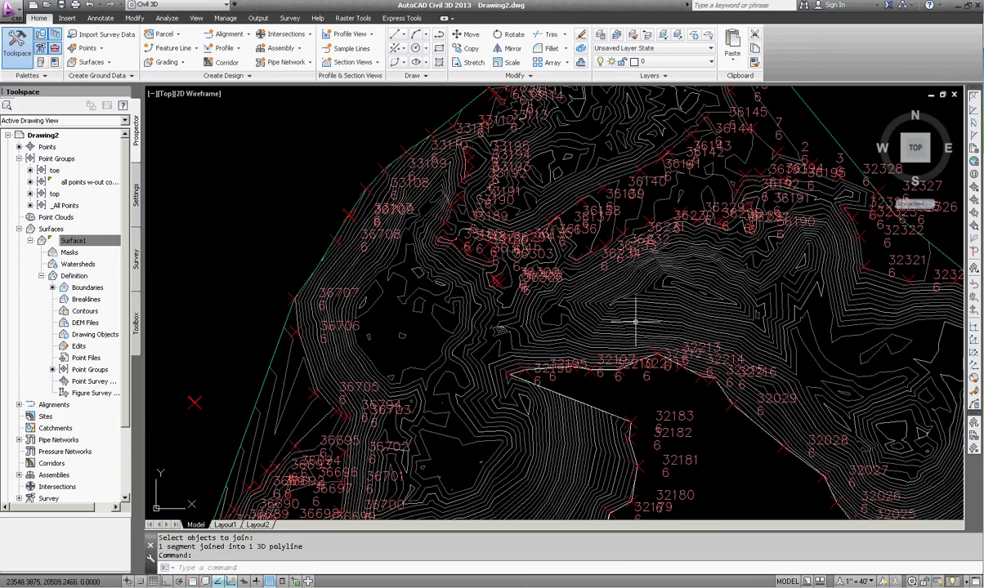
{"action": "scroll", "coordinate": [645, 237], "scroll_direction": "up", "scroll_amount": 6}
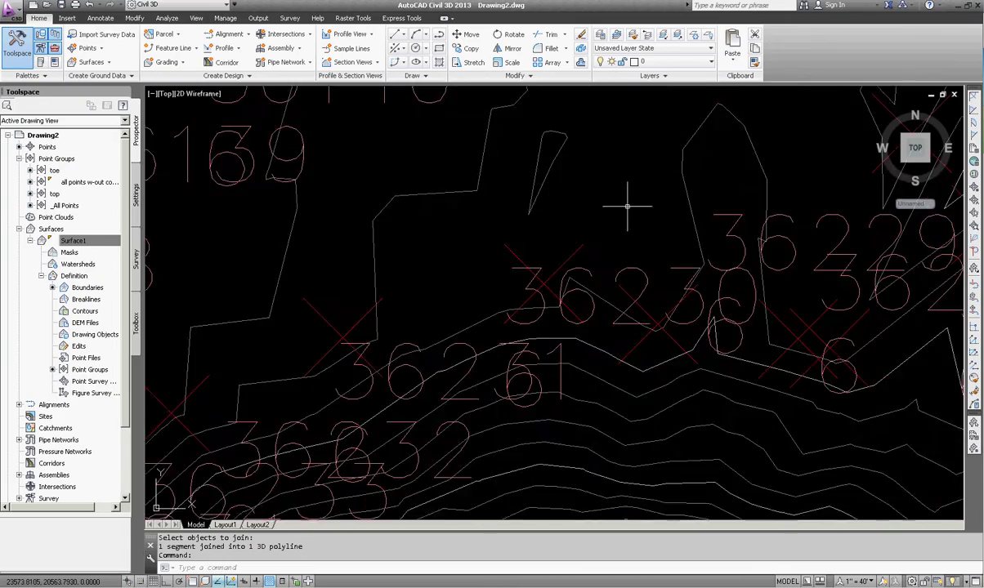
{"action": "middle_click_drag", "start_coordinate": [590, 335], "coordinate": [558, 372]}
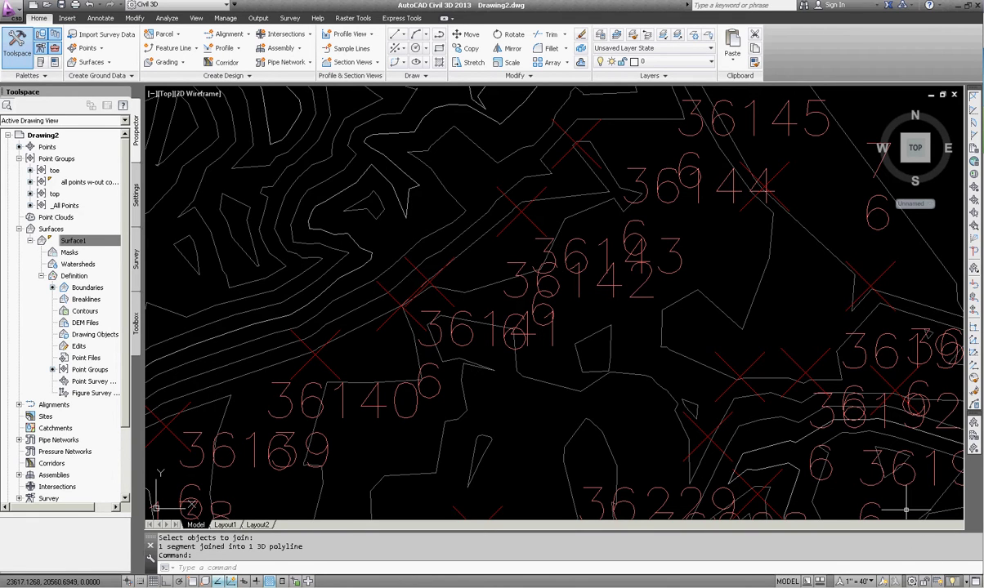
Set the annotation scale to 1" = 20' to shrink the survey point labels
{"action": "left_click", "coordinate": [870, 581]}
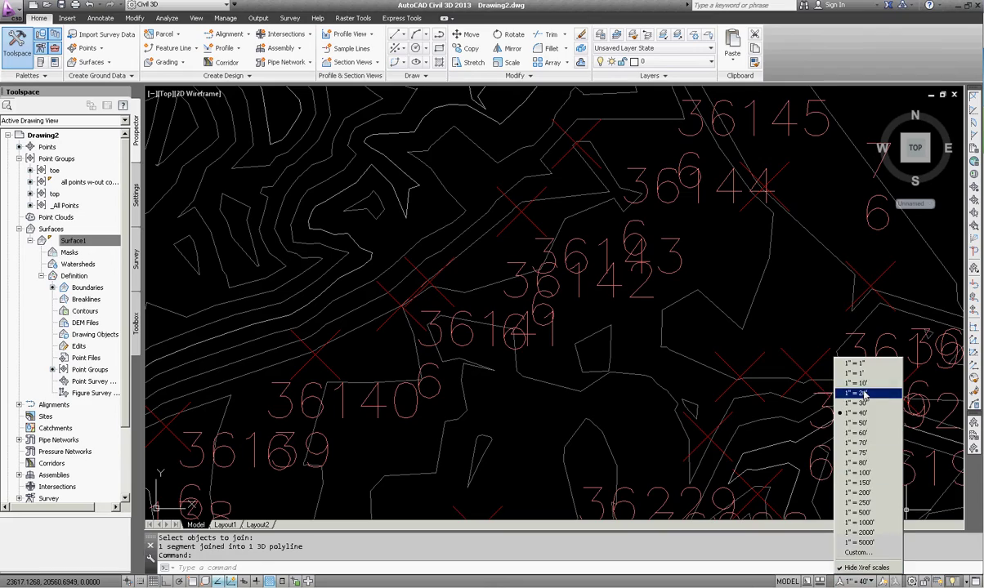
{"action": "left_click", "coordinate": [817, 366]}
{"action": "scroll", "coordinate": [592, 392], "scroll_direction": "down", "scroll_amount": 4}
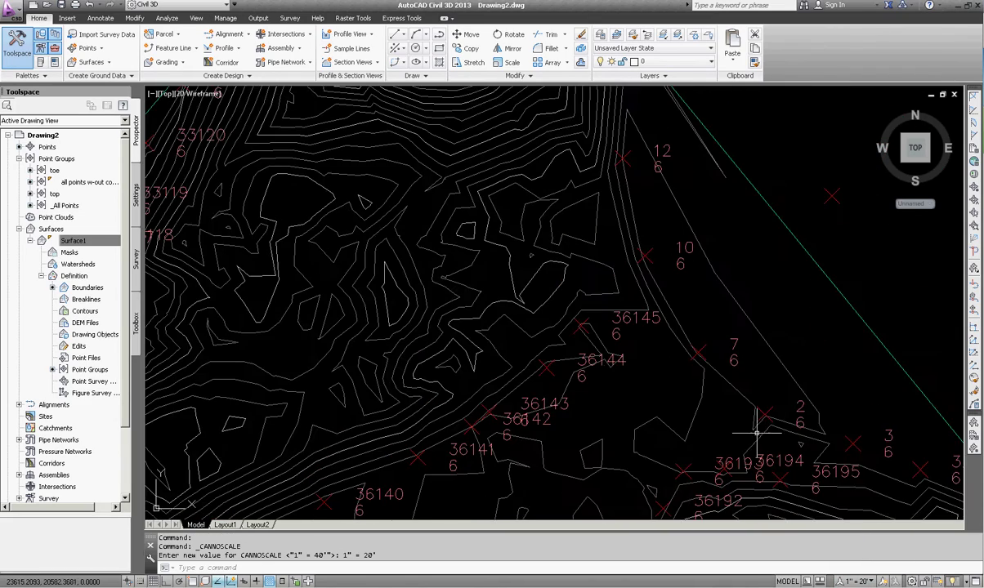
Examine the Surface1 contours along the toe points from 36145 southwest to 36136 and 36294, and around points 12, 10 and 7
{"action": "scroll", "coordinate": [630, 198], "scroll_direction": "down", "scroll_amount": 3}
{"action": "scroll", "coordinate": [636, 213], "scroll_direction": "up", "scroll_amount": 3}
{"action": "mouse_move", "coordinate": [636, 234]}
{"action": "middle_mouse_down"}
{"action": "mouse_move", "coordinate": [648, 291]}
{"action": "mouse_move", "coordinate": [641, 321]}
{"action": "middle_mouse_up"}
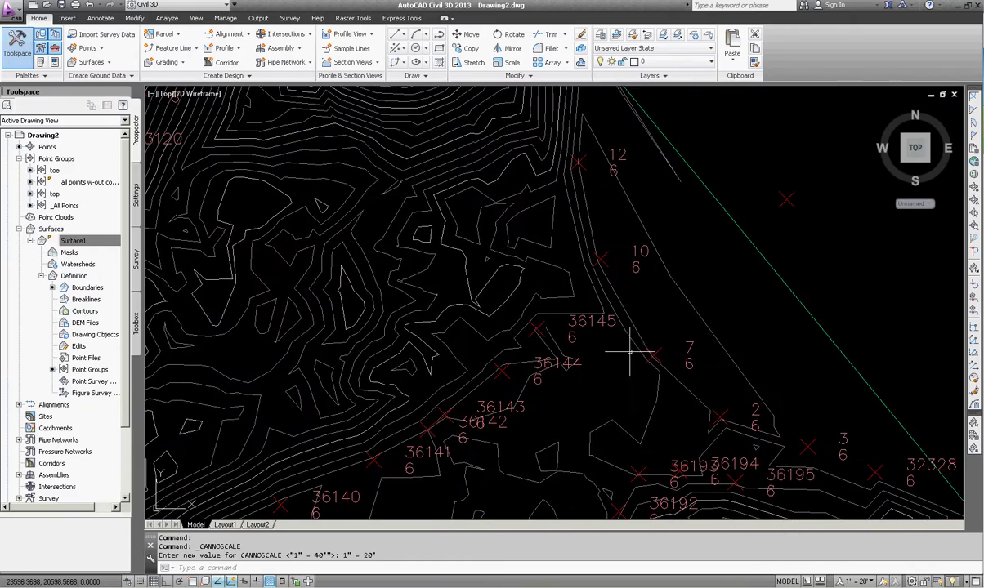
{"action": "scroll", "coordinate": [635, 344], "scroll_direction": "down", "scroll_amount": 2}
{"action": "middle_click_drag", "start_coordinate": [438, 385], "coordinate": [519, 334]}
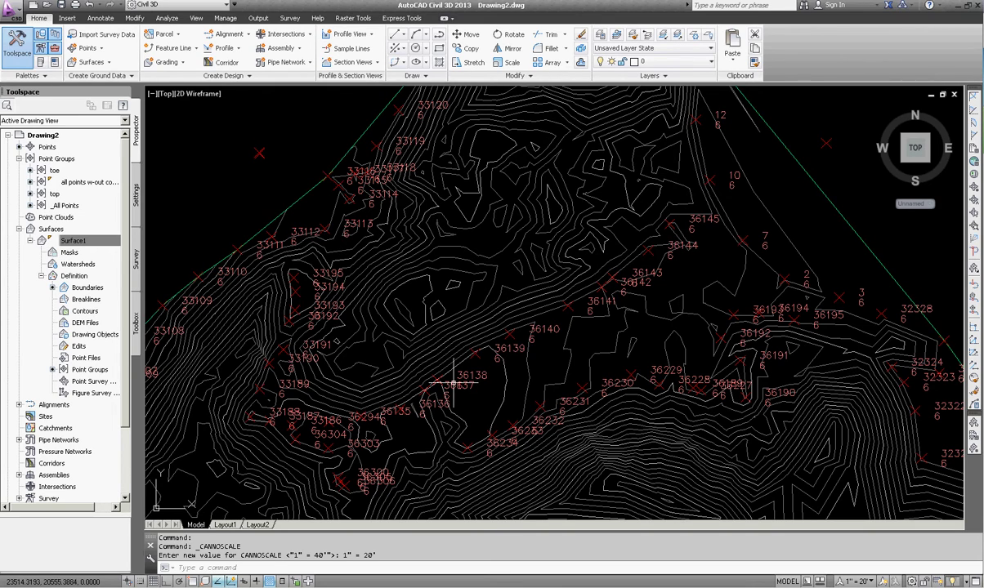
{"action": "scroll", "coordinate": [333, 425], "scroll_direction": "up", "scroll_amount": 4}
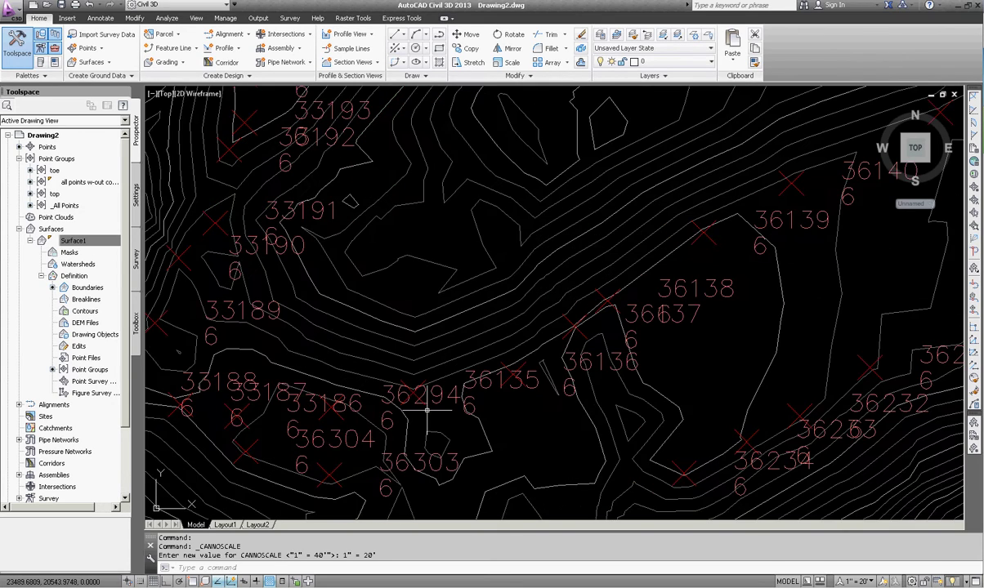
{"action": "middle_click_drag", "start_coordinate": [431, 428], "coordinate": [497, 402]}
{"action": "scroll", "coordinate": [482, 381], "scroll_direction": "down", "scroll_amount": 2}
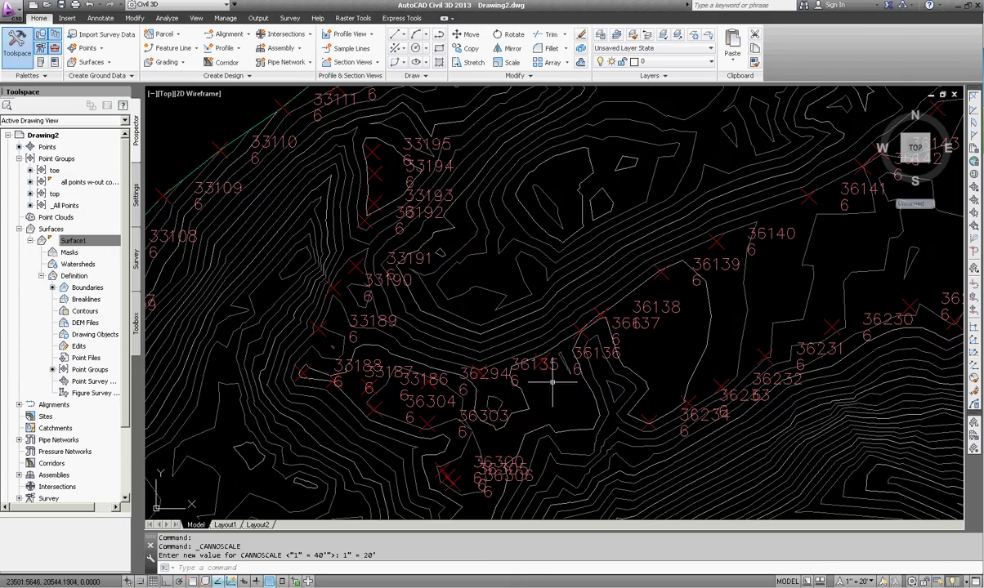
{"action": "scroll", "coordinate": [547, 360], "scroll_direction": "up", "scroll_amount": 3}
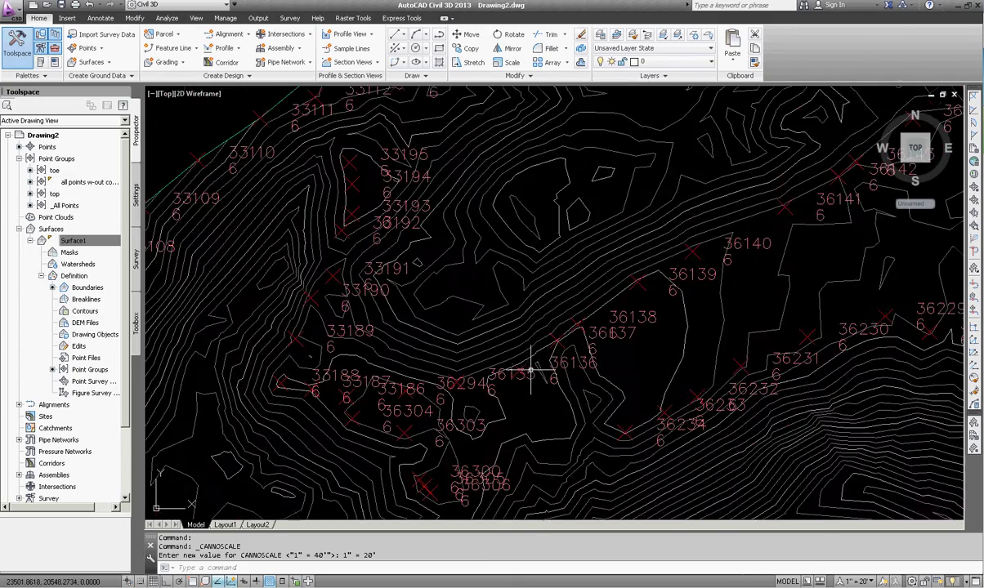
{"action": "scroll", "coordinate": [531, 370], "scroll_direction": "down", "scroll_amount": 5}
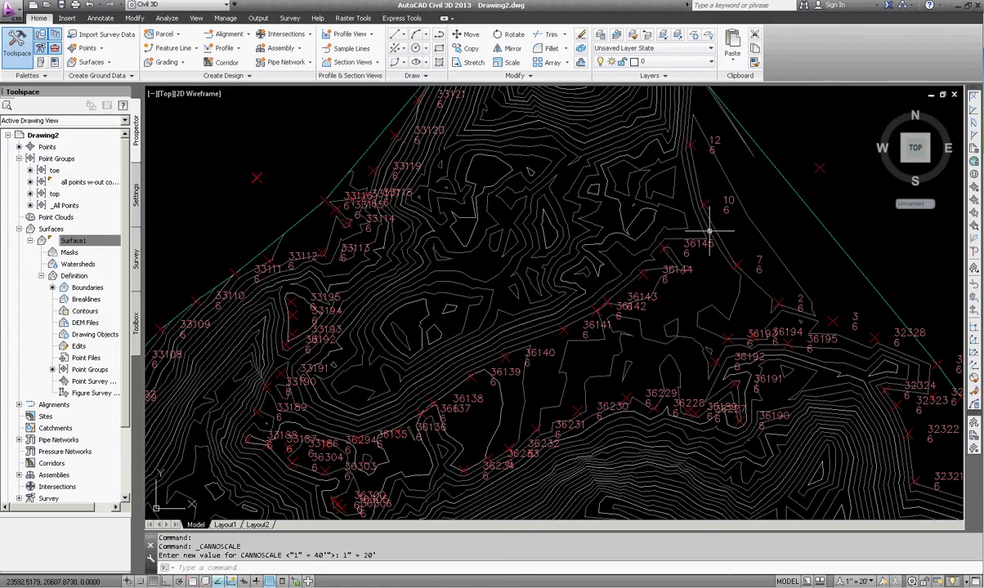
{"action": "middle_click_drag", "start_coordinate": [709, 231], "coordinate": [693, 265]}
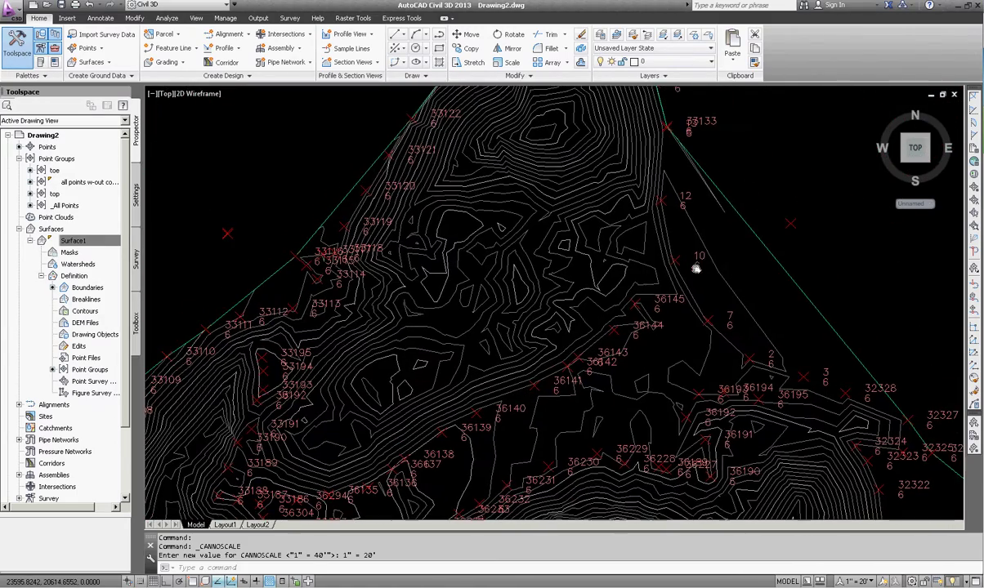
Start a 3D polyline at survey point 33133, using the transparent point object selection ('po)
{"action": "left_click", "coordinate": [426, 78]}
{"action": "left_click", "coordinate": [393, 119]}
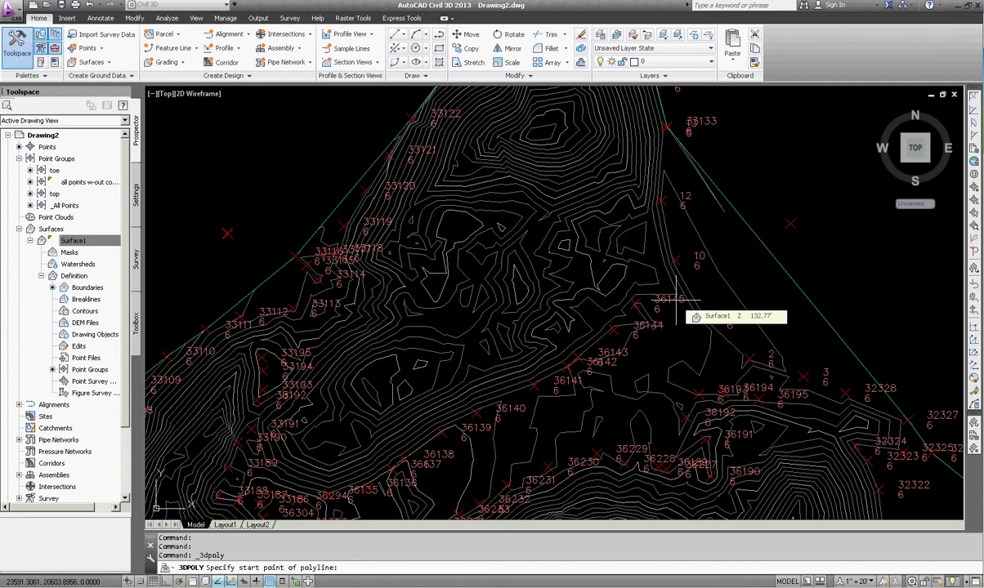
{"action": "type", "text": "'po"}
{"action": "key", "text": "Return"}
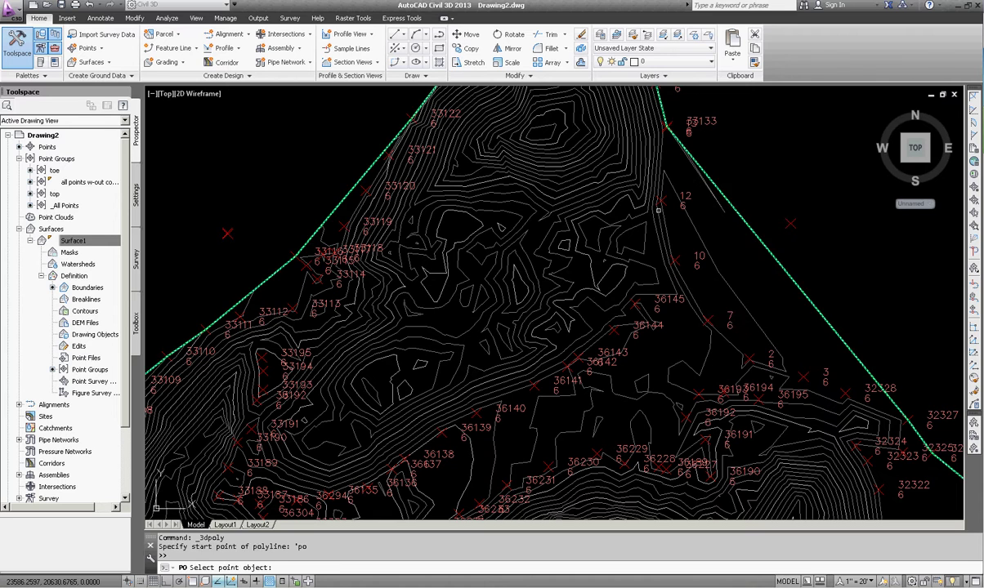
{"action": "scroll", "coordinate": [685, 130], "scroll_direction": "up", "scroll_amount": 10}
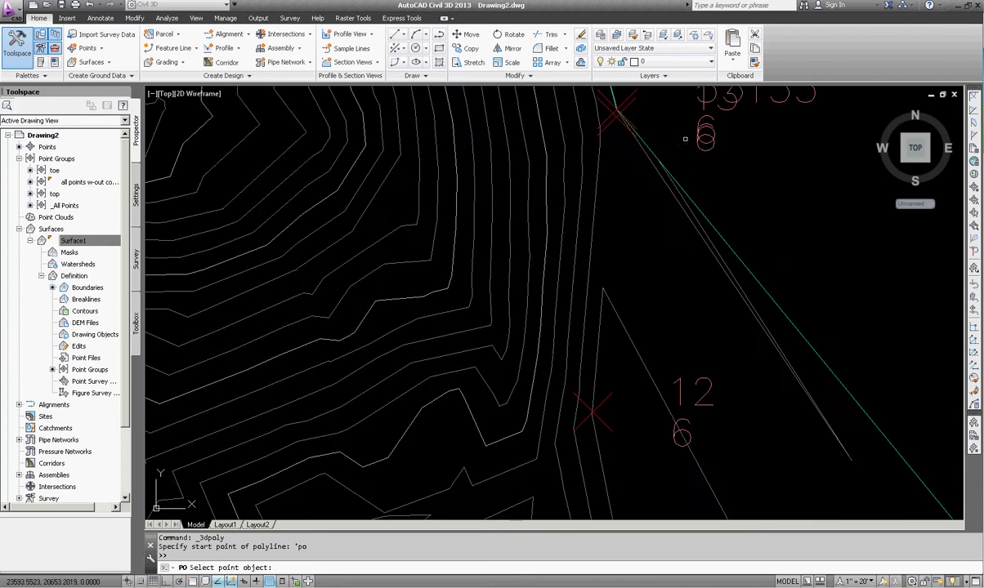
{"action": "left_click", "coordinate": [621, 212]}
{"action": "left_click", "coordinate": [616, 223]}
Continue the 3D polyline south through survey points 12 and 10
{"action": "middle_click_drag", "start_coordinate": [633, 273], "coordinate": [626, 165]}
{"action": "scroll", "coordinate": [625, 164], "scroll_direction": "down", "scroll_amount": 4}
{"action": "scroll", "coordinate": [625, 163], "scroll_direction": "down", "scroll_amount": 2}
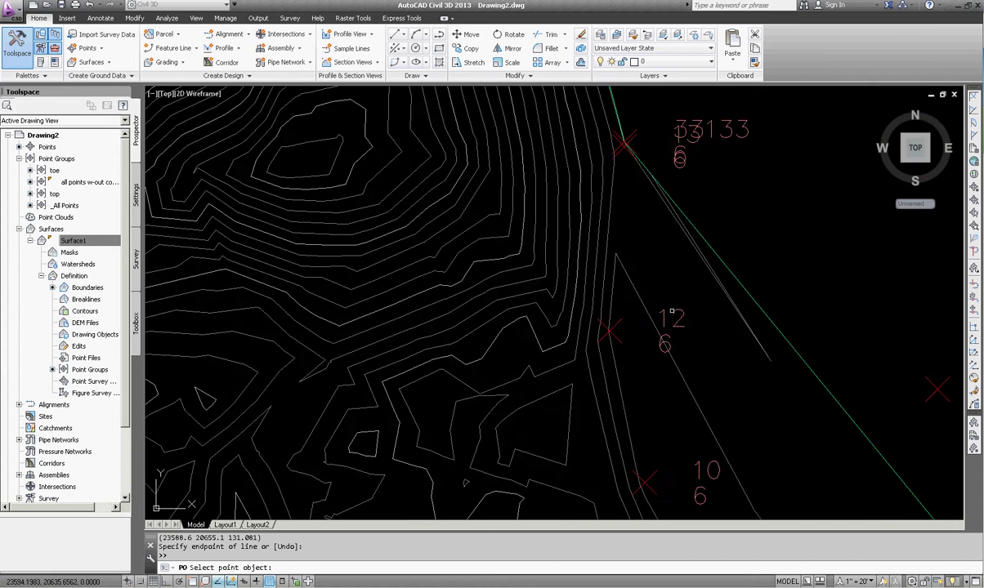
{"action": "left_click", "coordinate": [665, 318]}
{"action": "middle_click_drag", "start_coordinate": [691, 427], "coordinate": [629, 284]}
{"action": "left_click", "coordinate": [643, 326]}
{"action": "left_click", "coordinate": [645, 334]}
Continue the 3D polyline southwest through survey points 36145, 36144, 36143 and 36142
{"action": "middle_click_drag", "start_coordinate": [664, 376], "coordinate": [644, 290]}
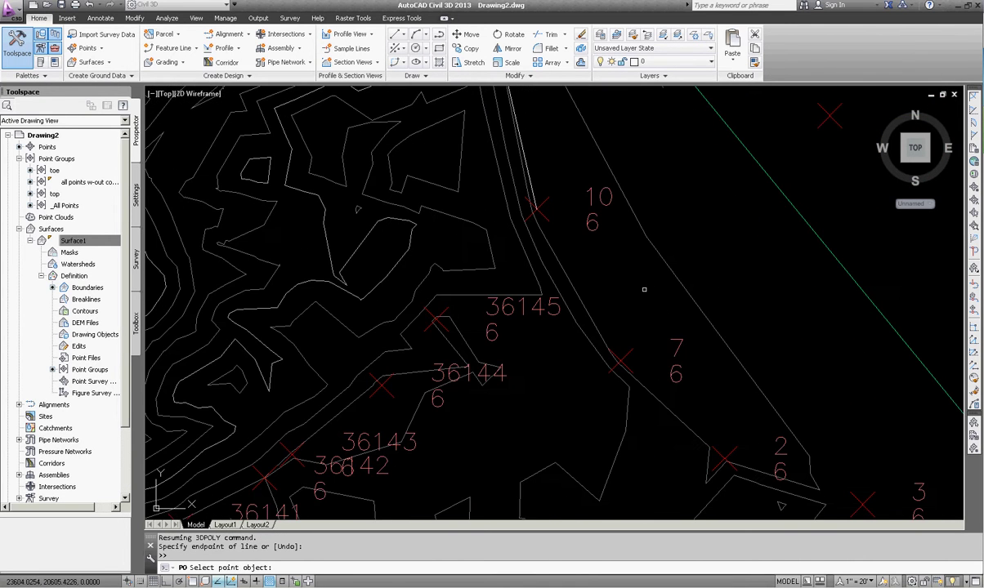
{"action": "left_click", "coordinate": [536, 325]}
{"action": "middle_click_drag", "start_coordinate": [536, 325], "coordinate": [582, 326]}
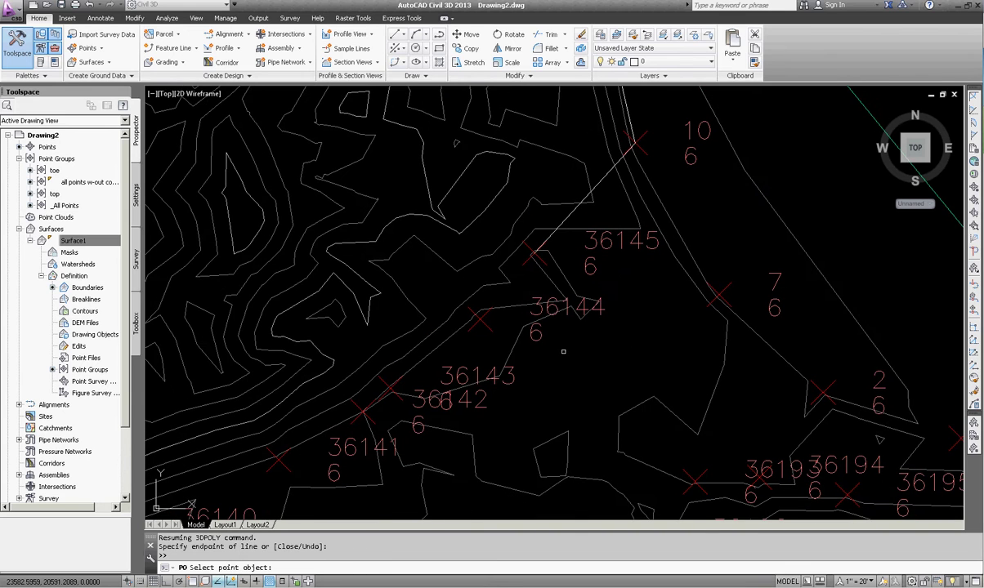
{"action": "left_click", "coordinate": [531, 335]}
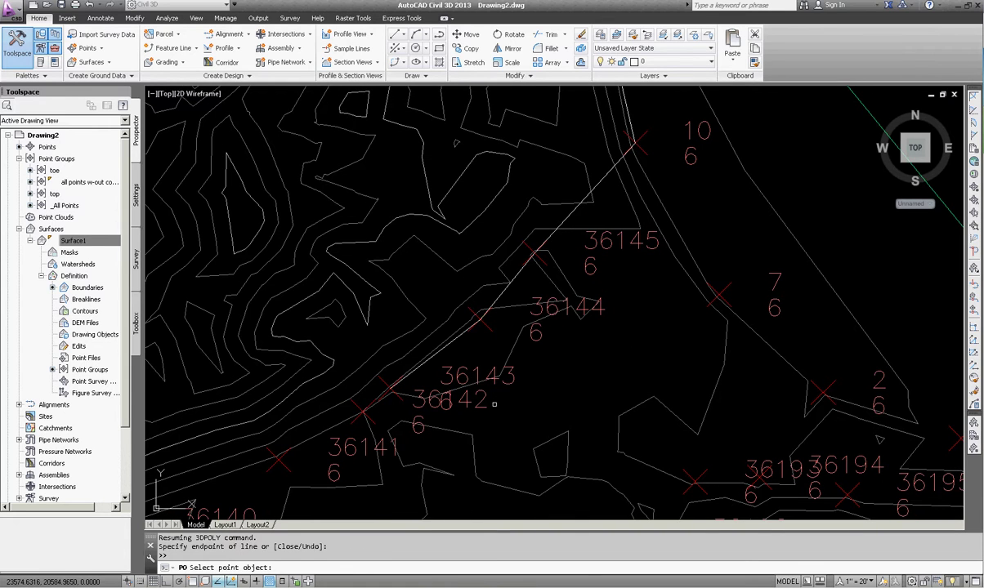
{"action": "middle_click_drag", "start_coordinate": [472, 415], "coordinate": [600, 333]}
{"action": "left_click", "coordinate": [599, 334]}
{"action": "left_click", "coordinate": [596, 332]}
Extend the 3D polyline through survey points 36141, 36140, 36139 and 36138
{"action": "mouse_move", "coordinate": [557, 366]}
{"action": "middle_mouse_down"}
{"action": "mouse_move", "coordinate": [642, 322]}
{"action": "mouse_move", "coordinate": [594, 331]}
{"action": "mouse_move", "coordinate": [680, 305]}
{"action": "middle_mouse_up"}
{"action": "left_click", "coordinate": [585, 367]}
{"action": "left_click", "coordinate": [588, 334]}
{"action": "left_click", "coordinate": [519, 372]}
{"action": "middle_click_drag", "start_coordinate": [565, 349], "coordinate": [693, 302]}
{"action": "left_click", "coordinate": [580, 385]}
{"action": "middle_click_drag", "start_coordinate": [564, 384], "coordinate": [735, 296]}
{"action": "left_click", "coordinate": [617, 372]}
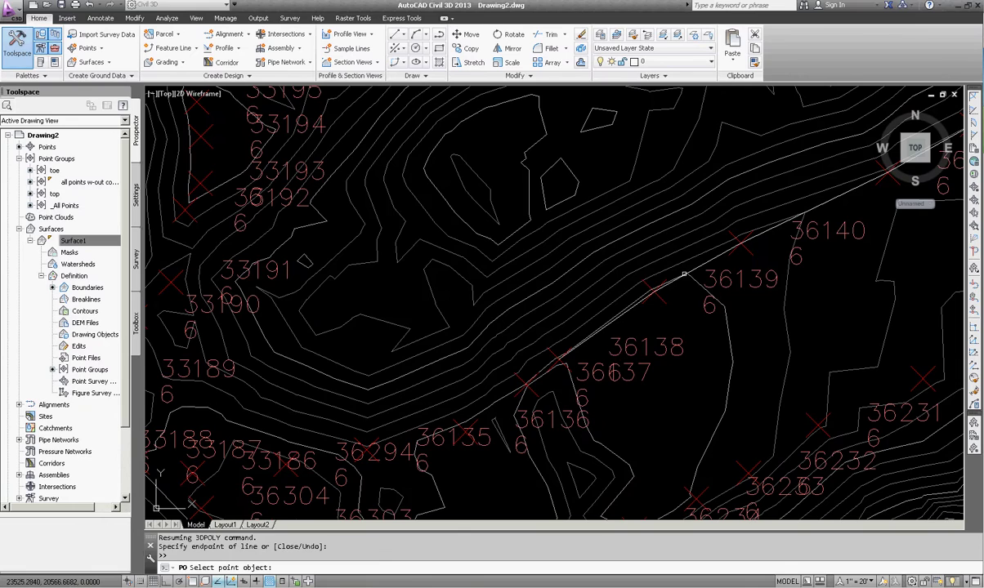
Add survey points 36137 and 36136 as the last vertices and finish the 3D polyline
{"action": "scroll", "coordinate": [568, 433], "scroll_direction": "up", "scroll_amount": 5}
{"action": "scroll", "coordinate": [677, 362], "scroll_direction": "down", "scroll_amount": 3}
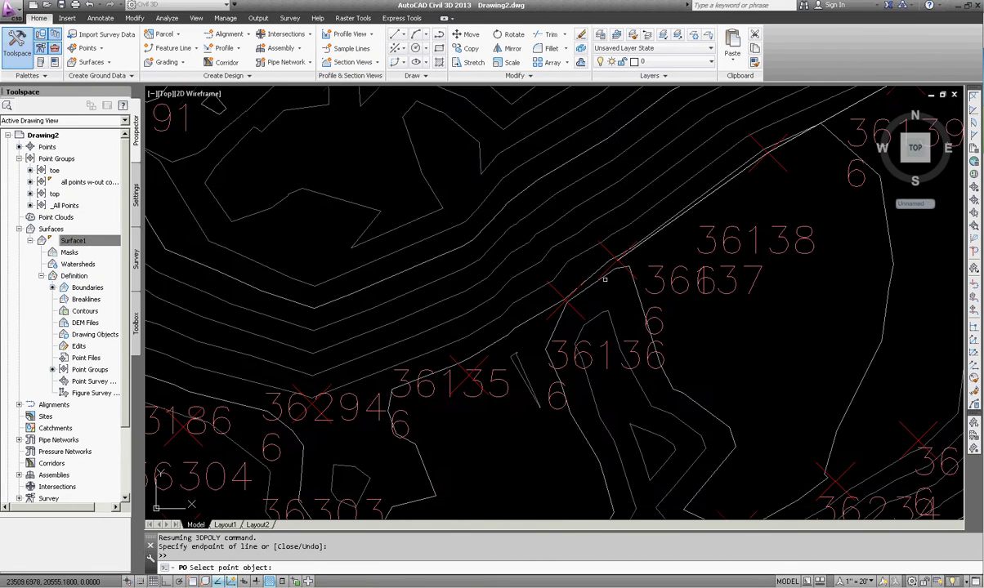
{"action": "scroll", "coordinate": [669, 355], "scroll_direction": "down", "scroll_amount": 3}
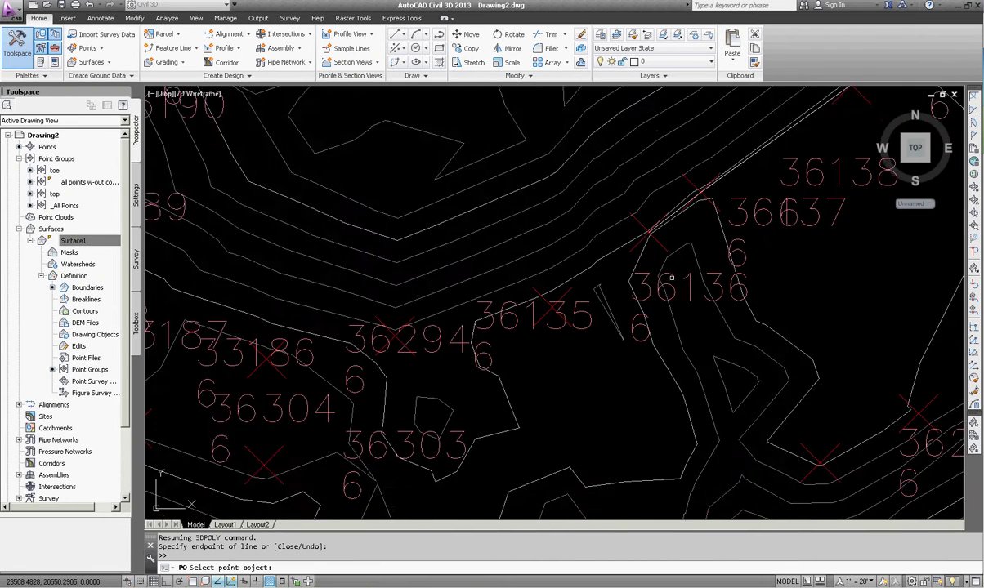
{"action": "scroll", "coordinate": [561, 301], "scroll_direction": "up", "scroll_amount": 5}
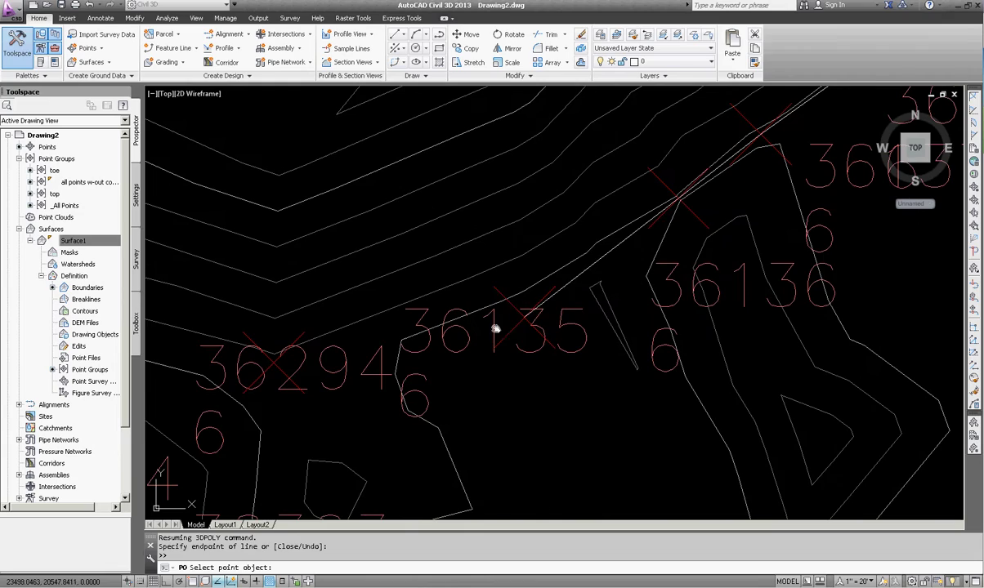
{"action": "scroll", "coordinate": [605, 291], "scroll_direction": "down", "scroll_amount": 3}
{"action": "scroll", "coordinate": [638, 331], "scroll_direction": "down", "scroll_amount": 5}
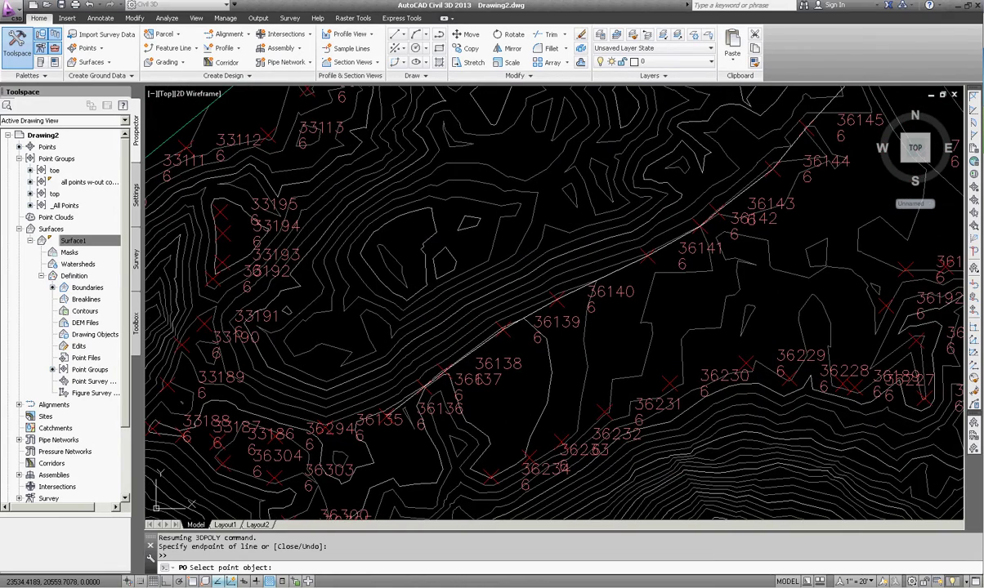
{"action": "left_click", "coordinate": [570, 355]}
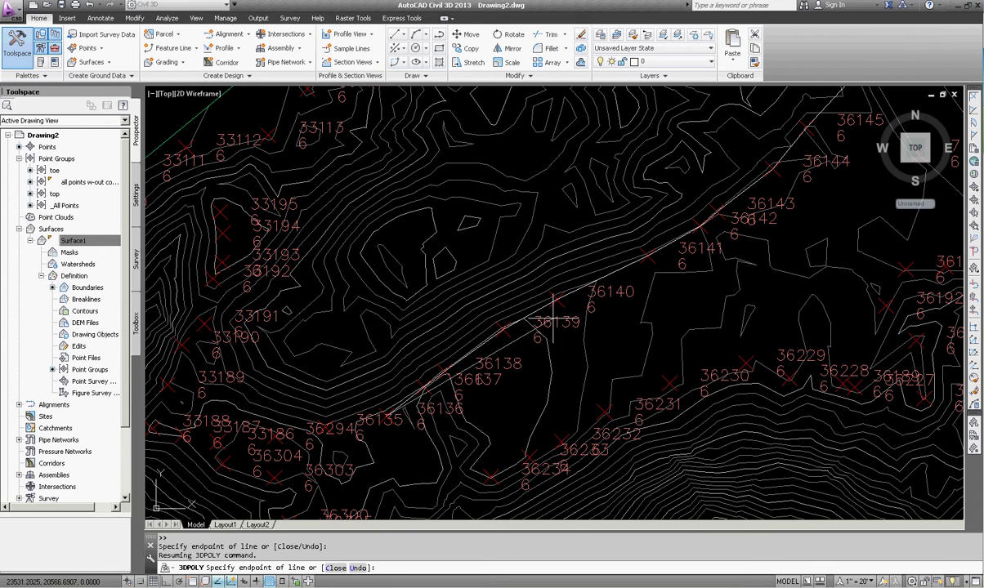
{"action": "key", "text": "Return"}
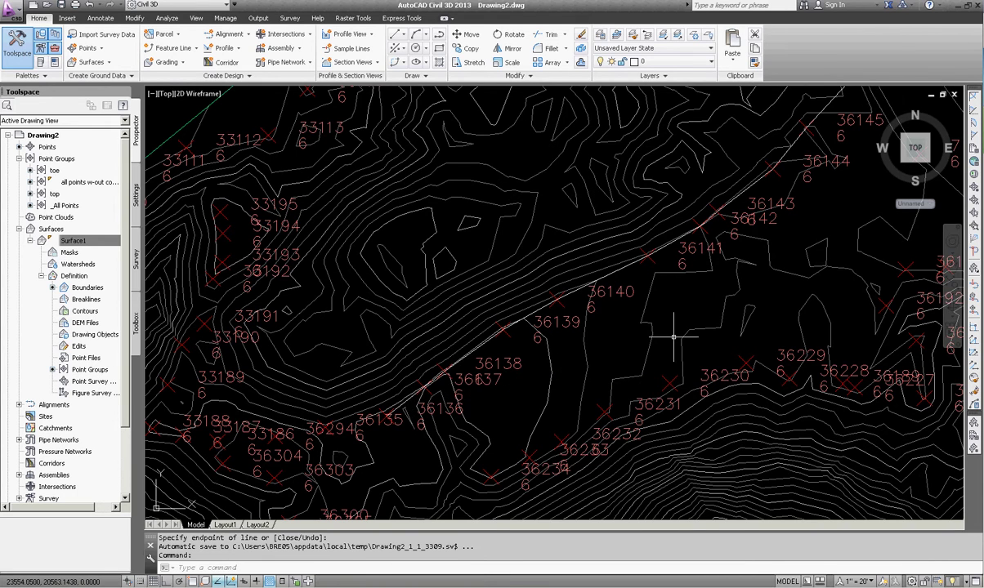
Select the new 3D polyline, check its vertices from point 33133 to point 36136, and clear the selection
{"action": "middle_click_drag", "start_coordinate": [688, 292], "coordinate": [540, 382]}
{"action": "left_click", "coordinate": [589, 273]}
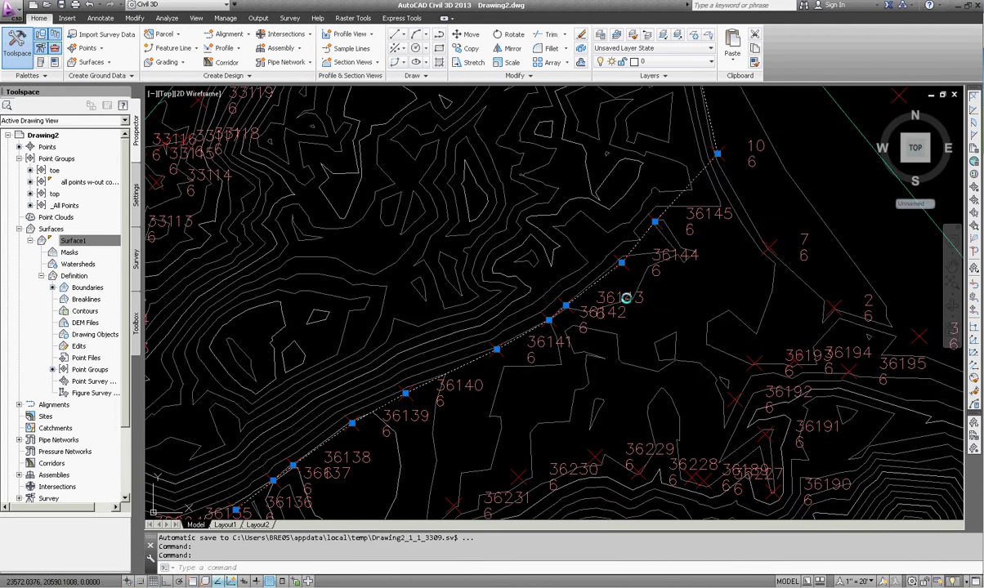
{"action": "scroll", "coordinate": [690, 171], "scroll_direction": "down", "scroll_amount": 2}
{"action": "scroll", "coordinate": [669, 162], "scroll_direction": "up", "scroll_amount": 6}
{"action": "scroll", "coordinate": [659, 281], "scroll_direction": "down", "scroll_amount": 8}
{"action": "scroll", "coordinate": [652, 224], "scroll_direction": "up", "scroll_amount": 3}
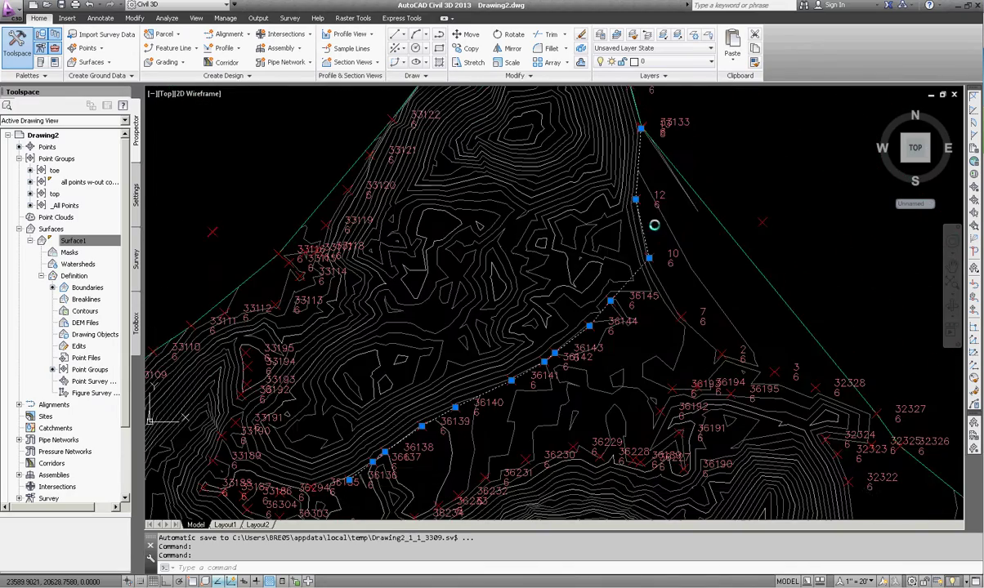
{"action": "key", "text": "Escape"}
{"action": "middle_click_drag", "start_coordinate": [577, 355], "coordinate": [575, 351]}
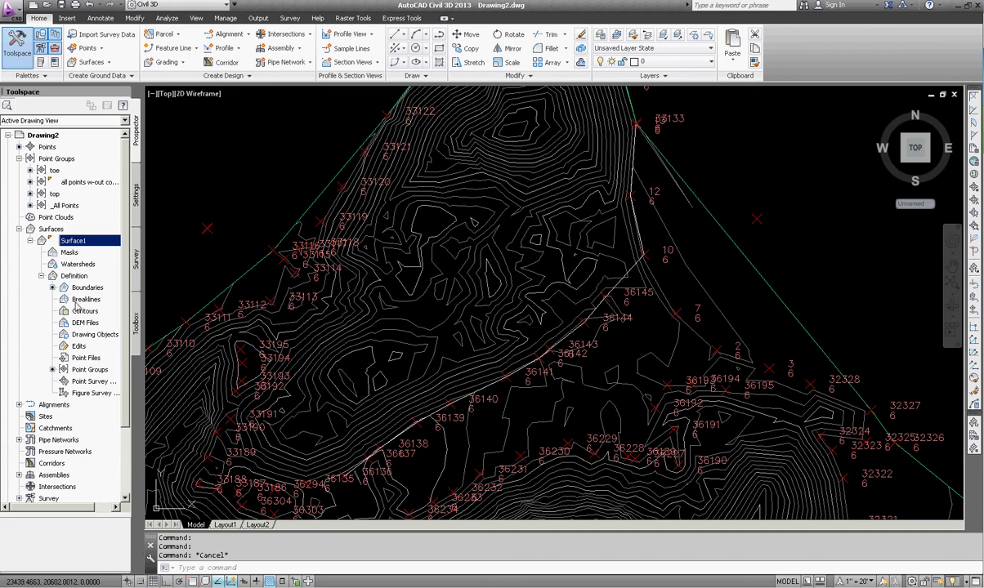
Add the new 3D polyline to Surface1 as a standard breakline with the description toe2
{"action": "left_click", "coordinate": [86, 300]}
{"action": "right_click", "coordinate": [104, 299]}
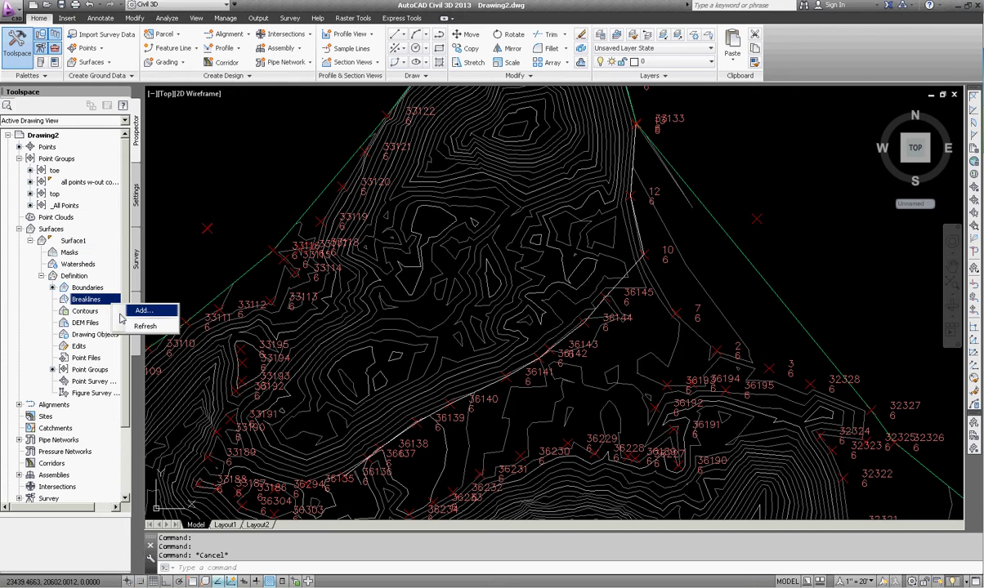
{"action": "left_click", "coordinate": [135, 305]}
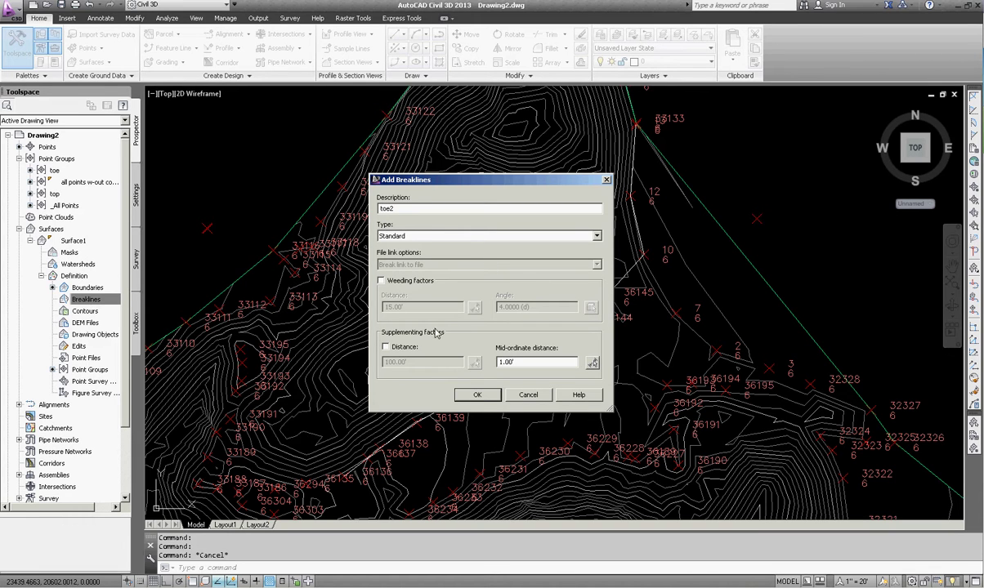
{"action": "left_click", "coordinate": [481, 393]}
{"action": "scroll", "coordinate": [597, 313], "scroll_direction": "up", "scroll_amount": 5}
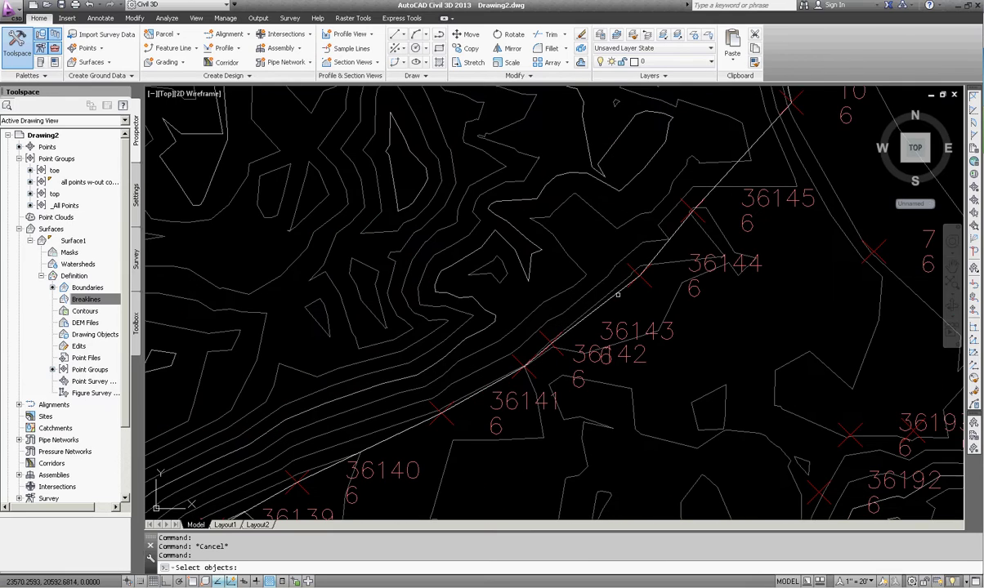
{"action": "left_click", "coordinate": [617, 294]}
{"action": "scroll", "coordinate": [663, 287], "scroll_direction": "down", "scroll_amount": 4}
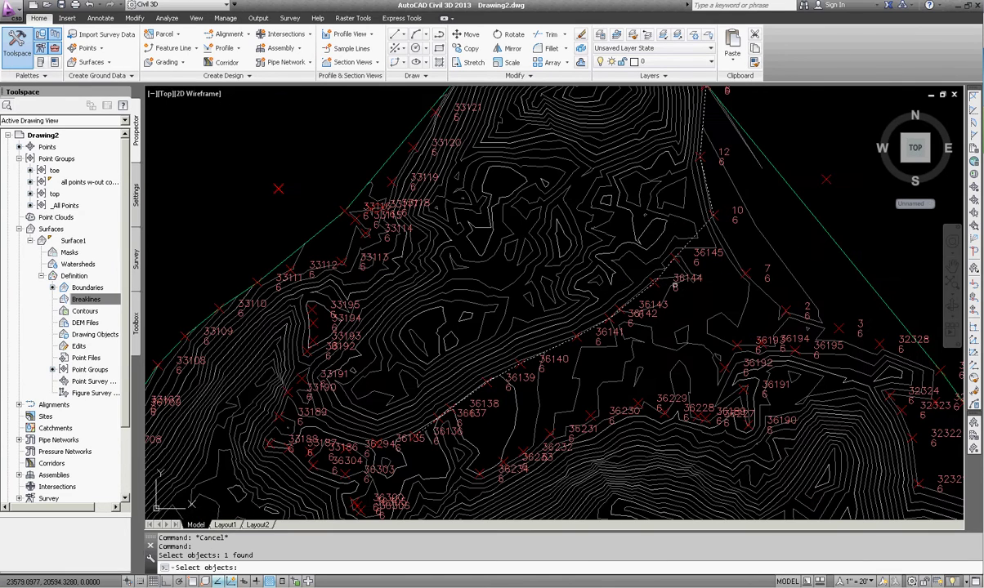
{"action": "scroll", "coordinate": [635, 269], "scroll_direction": "down", "scroll_amount": 2}
{"action": "key", "text": "Return"}
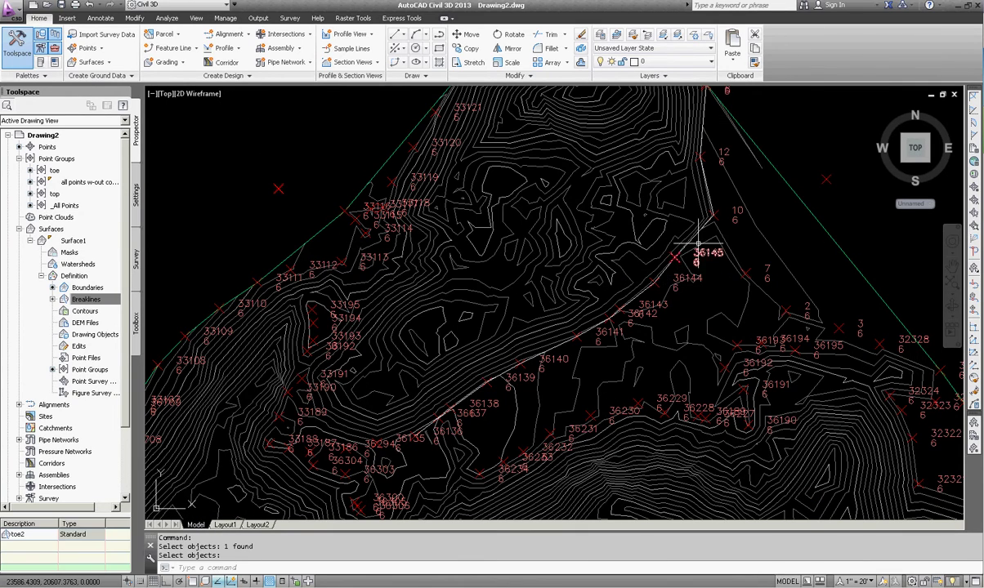
Inspect the contours between points 10 and 36145, and undo the addition of the toe2 breakline
{"action": "scroll", "coordinate": [740, 222], "scroll_direction": "up", "scroll_amount": 6}
{"action": "middle_click_drag", "start_coordinate": [741, 222], "coordinate": [695, 269]}
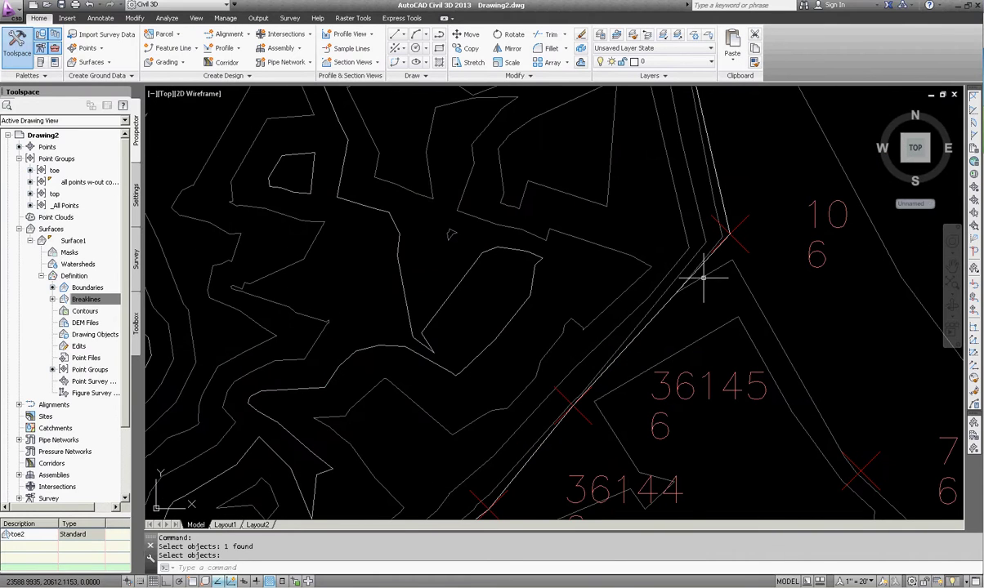
{"action": "key", "text": "ctrl+z"}
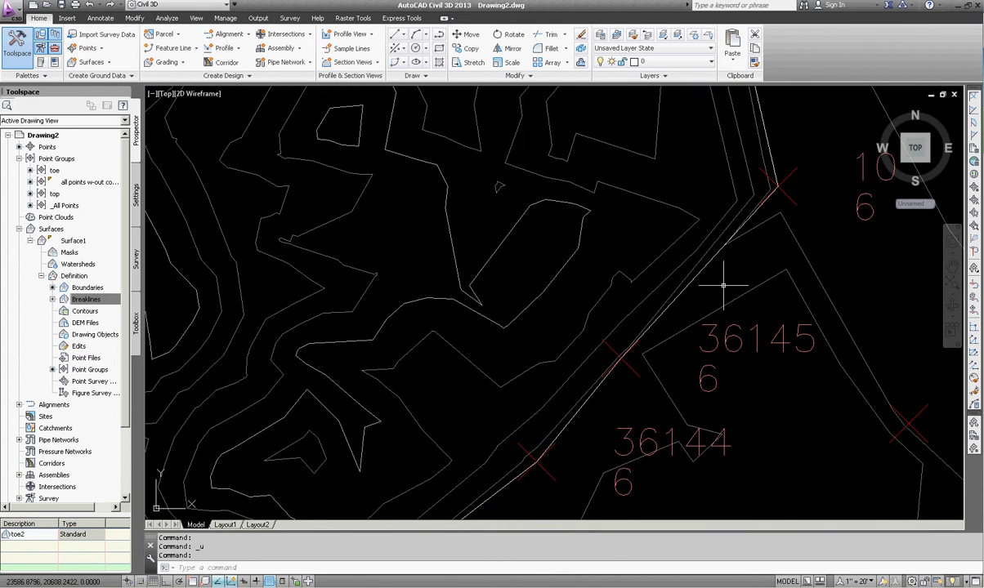
{"action": "mouse_move", "coordinate": [724, 285]}
{"action": "scroll", "coordinate": [697, 229], "scroll_direction": "down", "scroll_amount": 7}
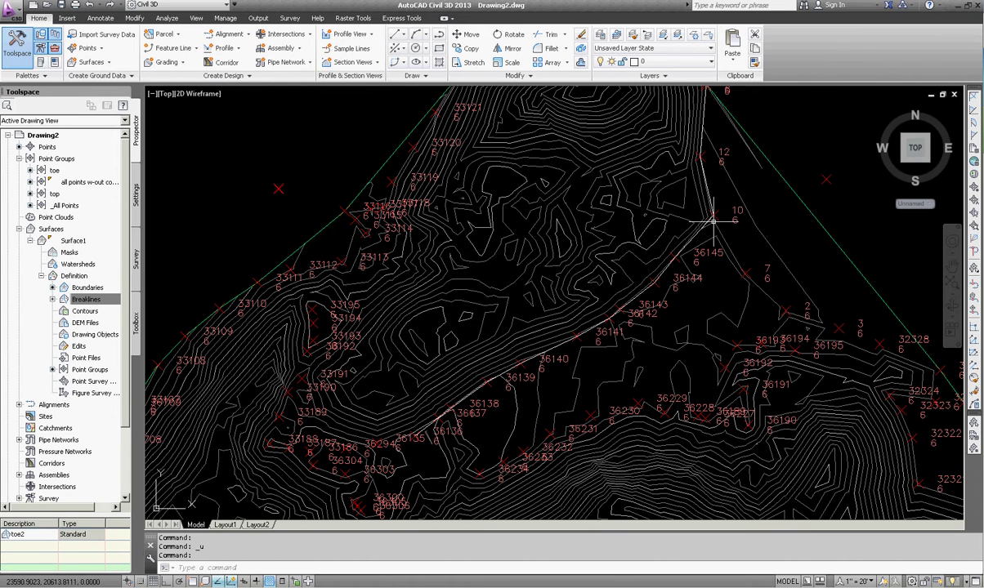
{"action": "middle_click_drag", "start_coordinate": [783, 205], "coordinate": [713, 244]}
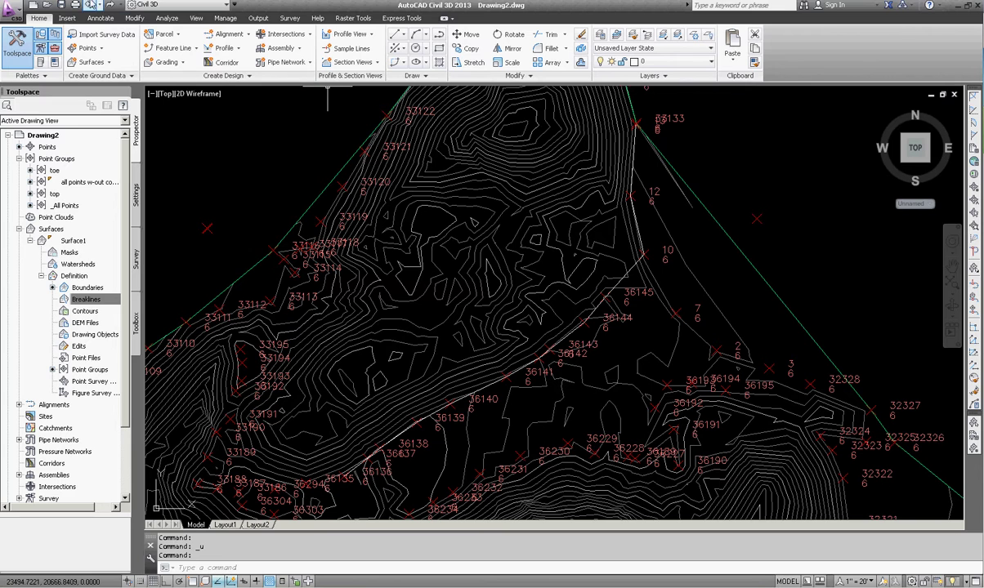
Redo the addition of the toe2 breakline to Surface1 and examine the contours along it down to point 36135
{"action": "left_click", "coordinate": [111, 6]}
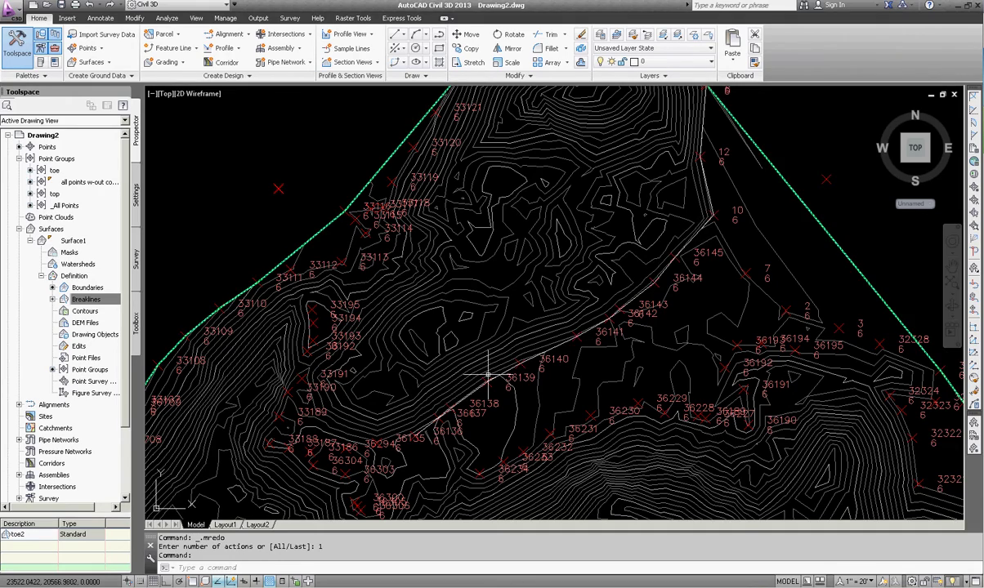
{"action": "scroll", "coordinate": [489, 374], "scroll_direction": "up", "scroll_amount": 6}
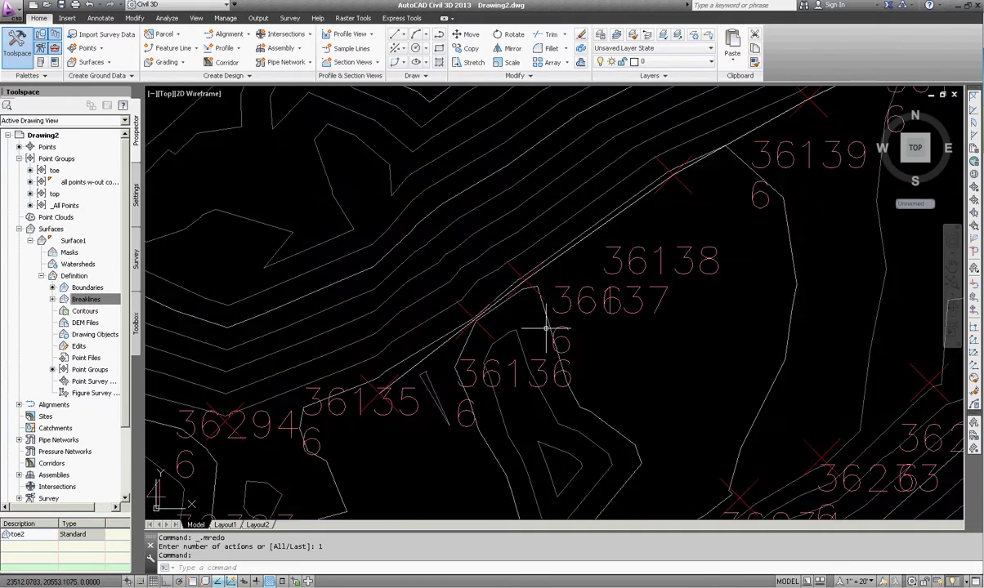
{"action": "scroll", "coordinate": [535, 322], "scroll_direction": "down", "scroll_amount": 5}
{"action": "scroll", "coordinate": [485, 360], "scroll_direction": "up", "scroll_amount": 5}
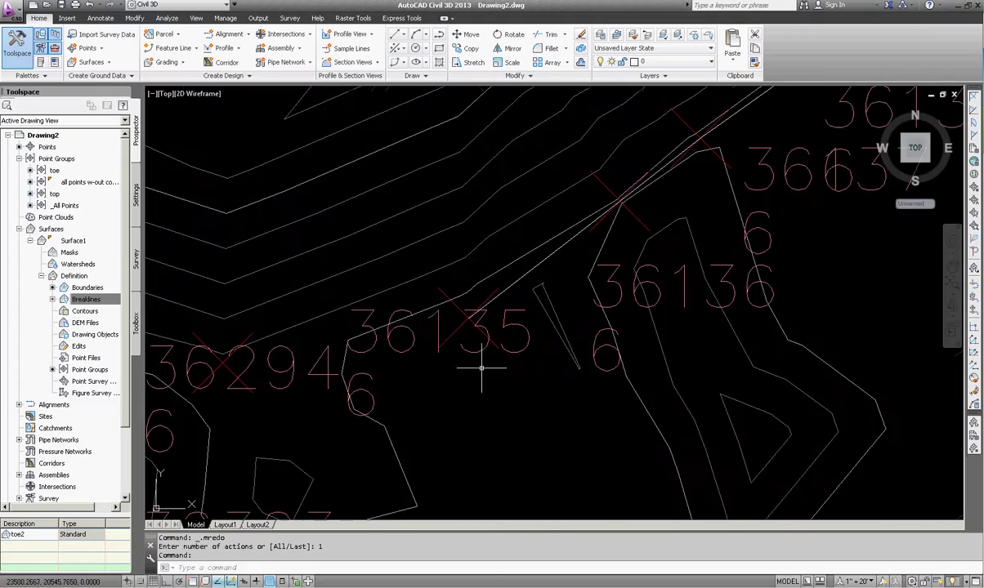
{"action": "scroll", "coordinate": [518, 292], "scroll_direction": "down", "scroll_amount": 6}
{"action": "scroll", "coordinate": [495, 341], "scroll_direction": "up", "scroll_amount": 6}
{"action": "scroll", "coordinate": [495, 340], "scroll_direction": "down", "scroll_amount": 6}
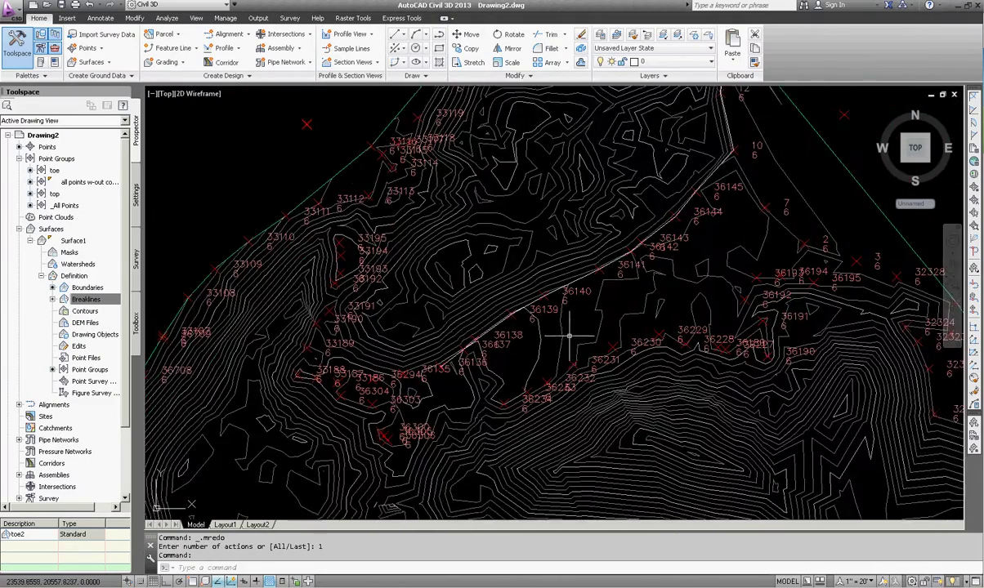
{"action": "scroll", "coordinate": [660, 350], "scroll_direction": "up", "scroll_amount": 2}
{"action": "scroll", "coordinate": [659, 350], "scroll_direction": "down", "scroll_amount": 2}
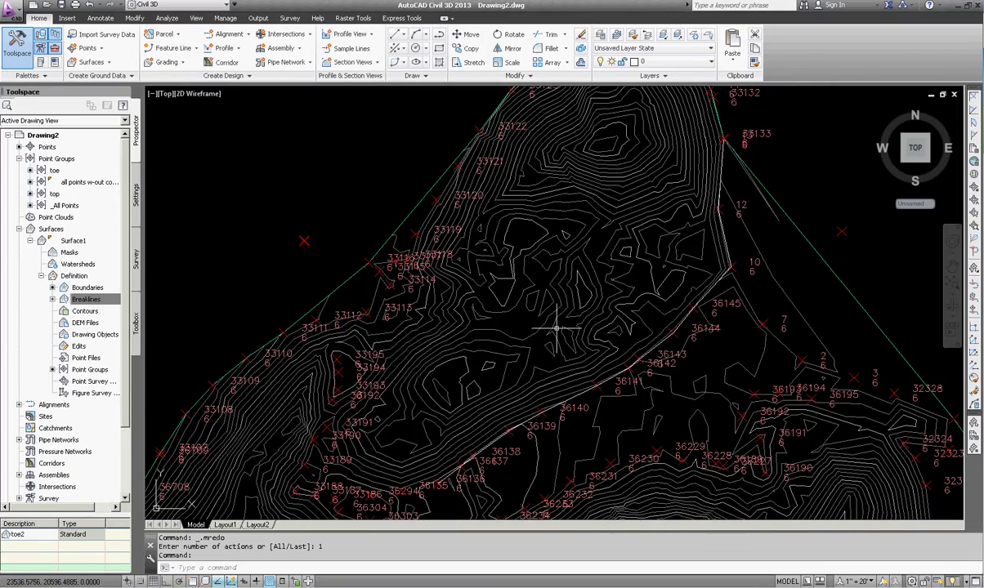
{"action": "scroll", "coordinate": [583, 260], "scroll_direction": "up", "scroll_amount": 7}
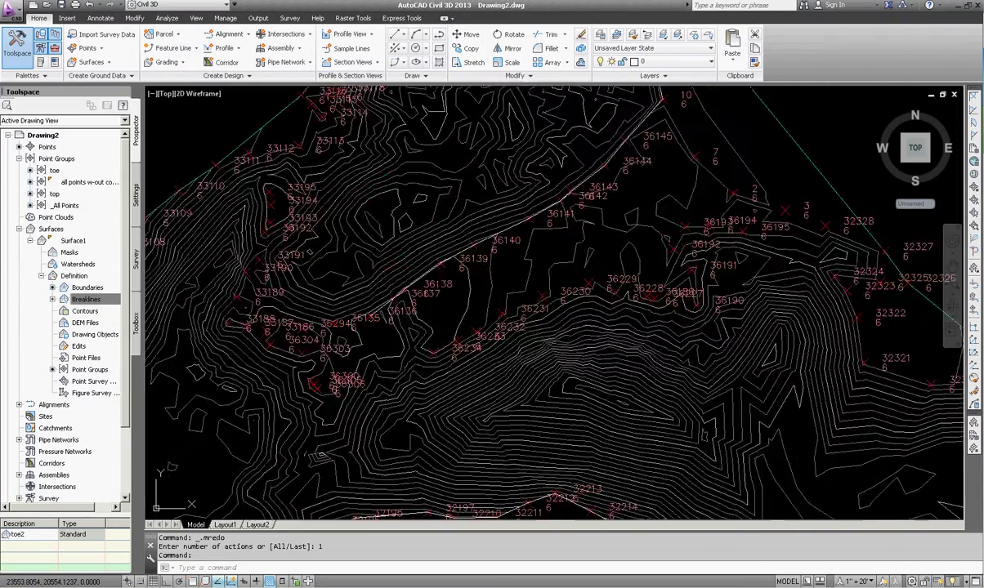
{"action": "scroll", "coordinate": [659, 270], "scroll_direction": "down", "scroll_amount": 3}
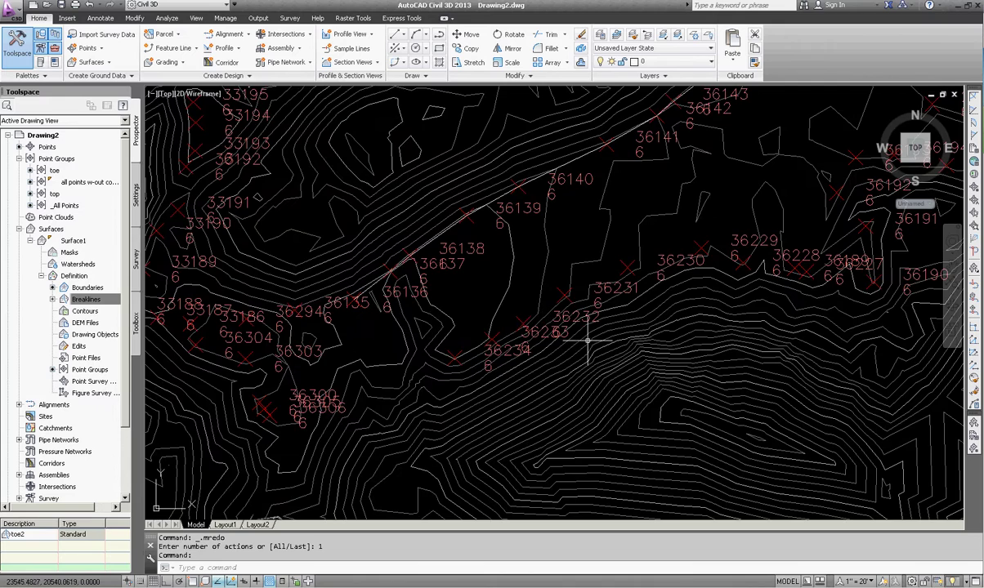
Start a new 3D polyline with point object selection at survey point 36234 and run it through 36233 and 36232 to 36231
{"action": "middle_click_drag", "start_coordinate": [582, 342], "coordinate": [443, 346]}
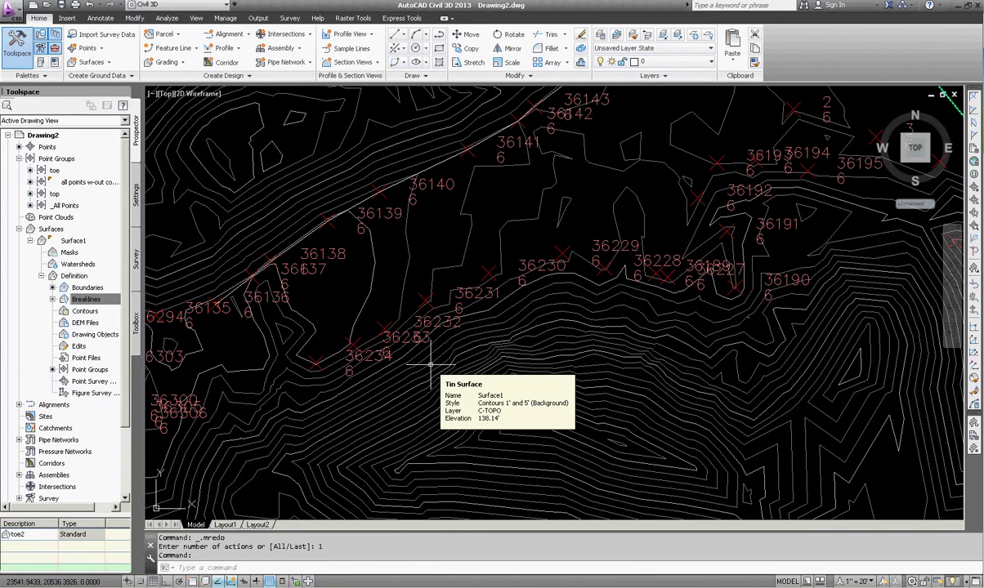
{"action": "left_click", "coordinate": [423, 75]}
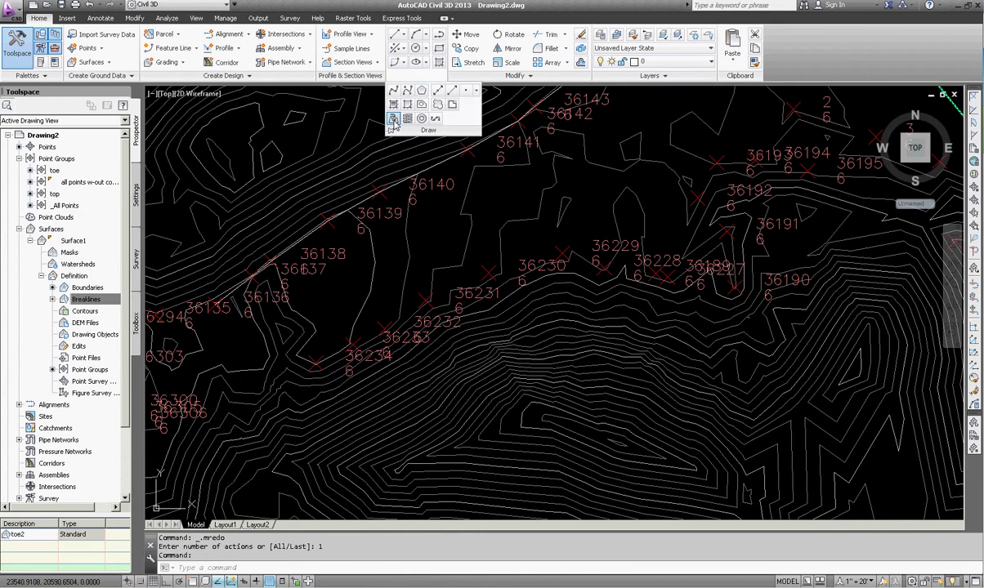
{"action": "left_click", "coordinate": [393, 120]}
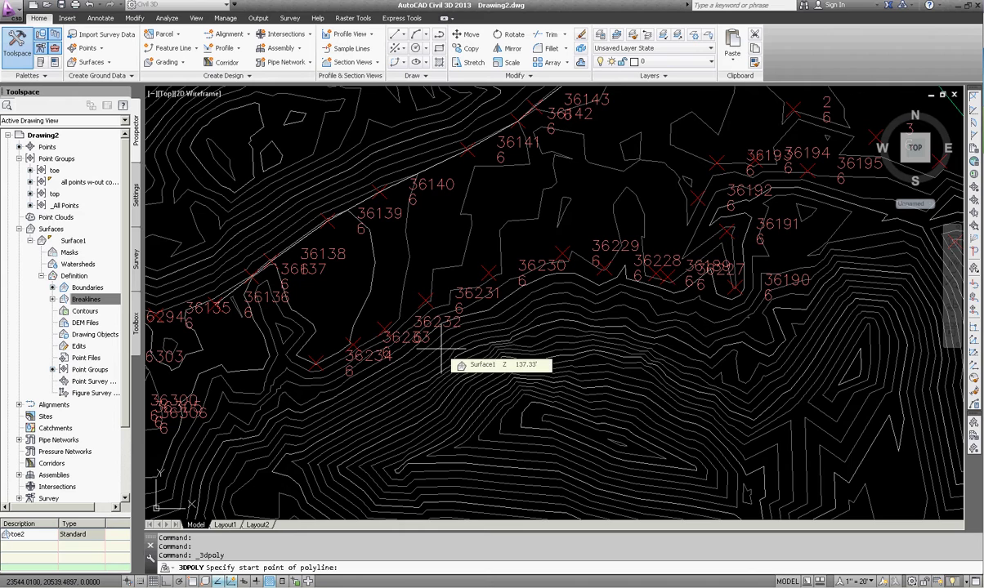
{"action": "type", "text": "'po"}
{"action": "key", "text": "Return"}
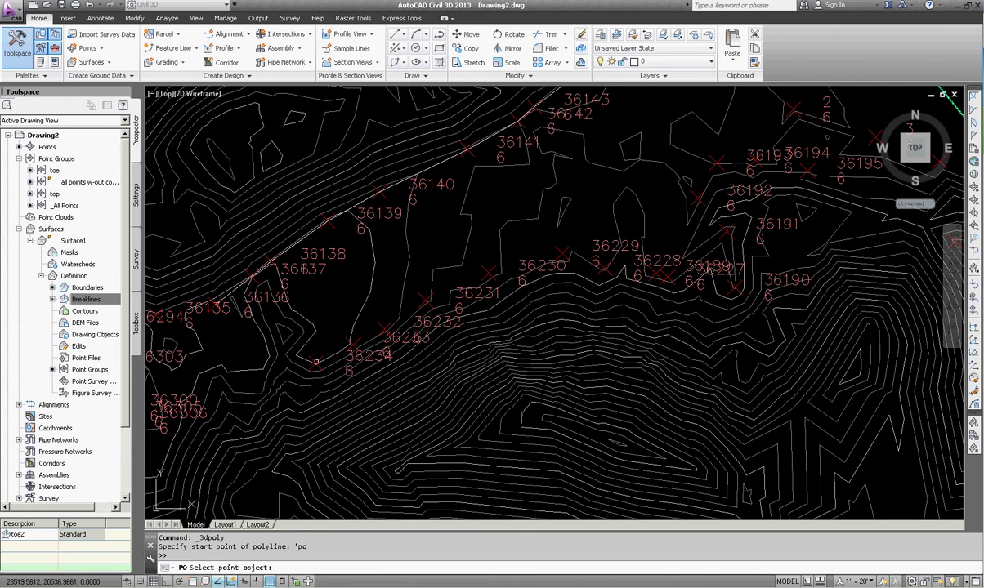
{"action": "left_click", "coordinate": [308, 356]}
{"action": "left_click", "coordinate": [350, 340]}
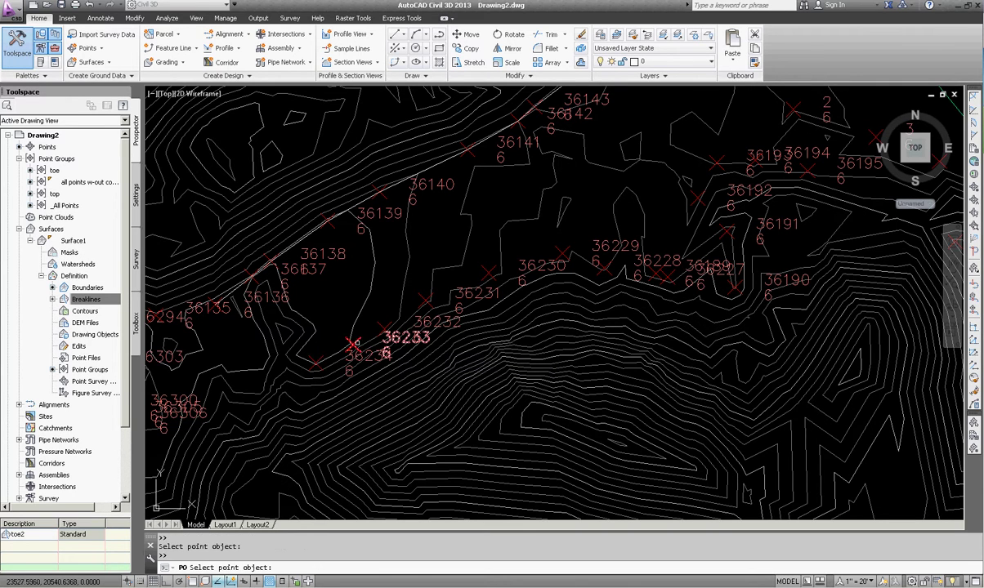
{"action": "left_click", "coordinate": [356, 340]}
{"action": "left_click", "coordinate": [357, 341]}
{"action": "left_click", "coordinate": [359, 340]}
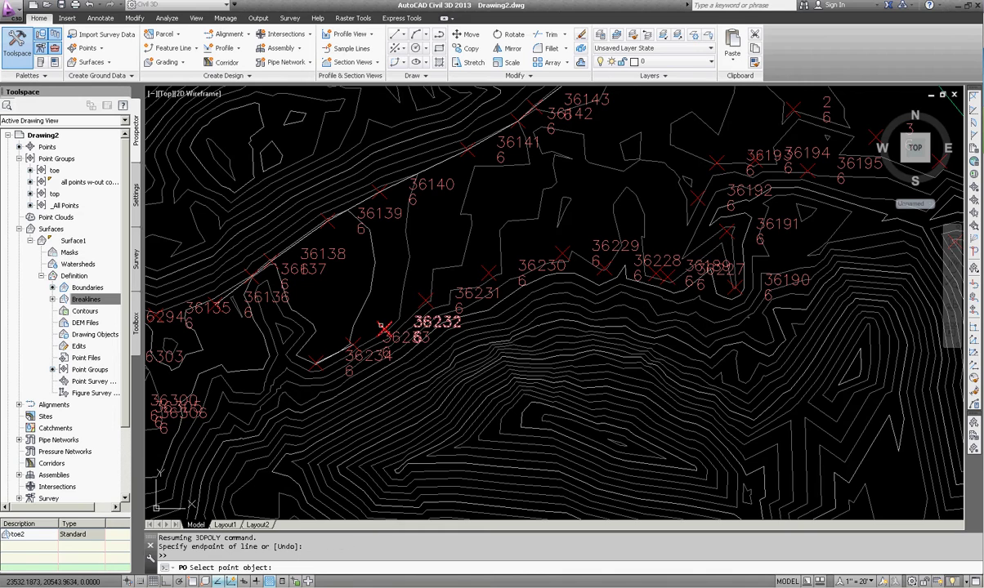
{"action": "left_click", "coordinate": [386, 331]}
{"action": "left_click", "coordinate": [461, 292]}
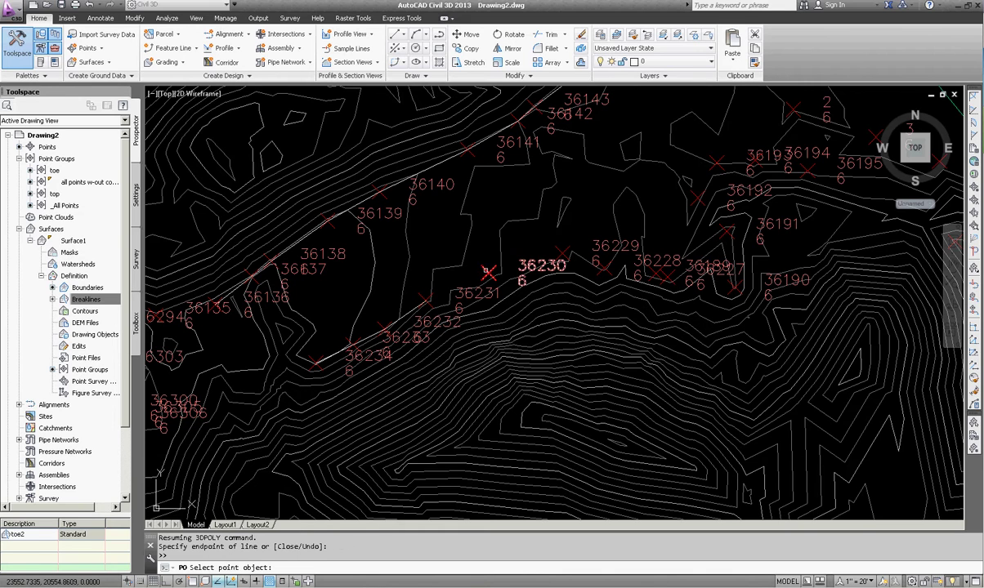
Continue the 3D polyline through survey points 36230, 36229 and 36228, then around 36190 and 36191 to 36192
{"action": "left_click", "coordinate": [489, 273]}
{"action": "left_click", "coordinate": [561, 252]}
{"action": "left_click", "coordinate": [601, 271]}
{"action": "left_click", "coordinate": [655, 274]}
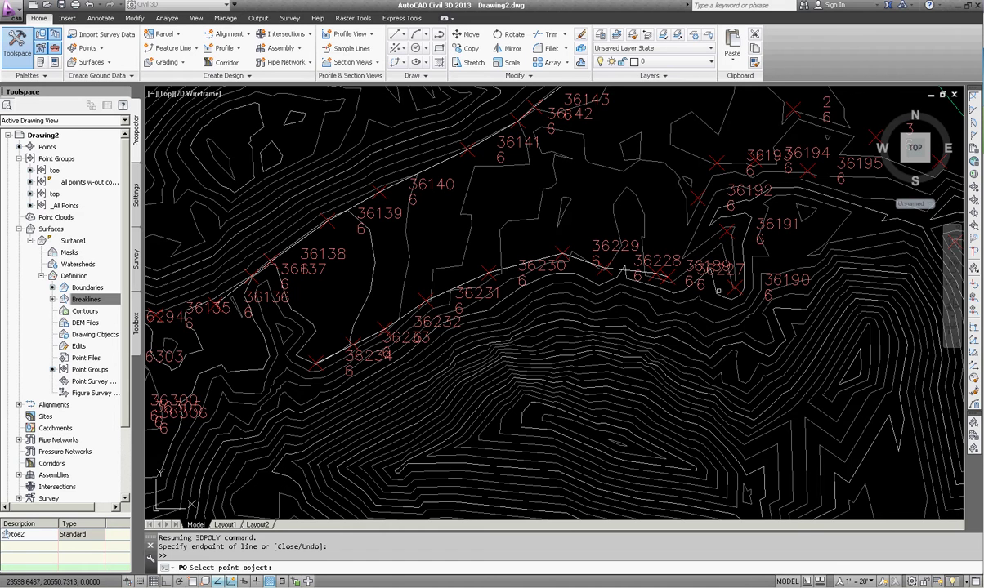
{"action": "left_click", "coordinate": [736, 290]}
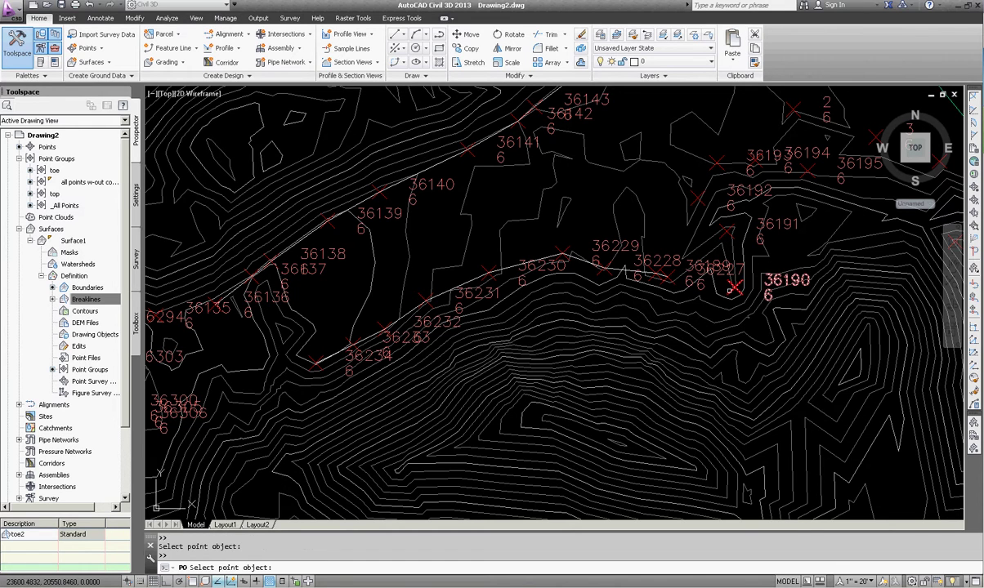
{"action": "left_click", "coordinate": [723, 235]}
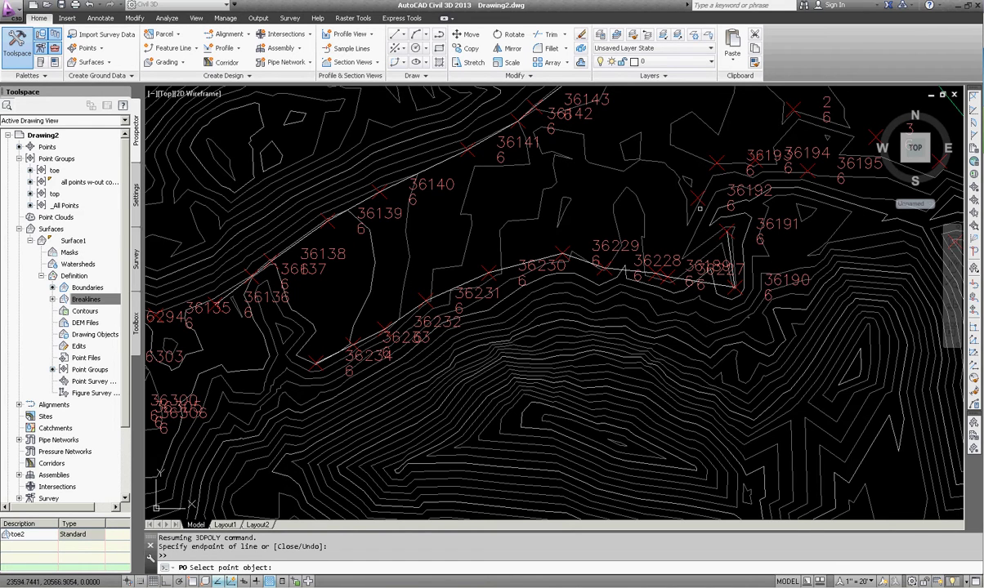
{"action": "left_click", "coordinate": [697, 198]}
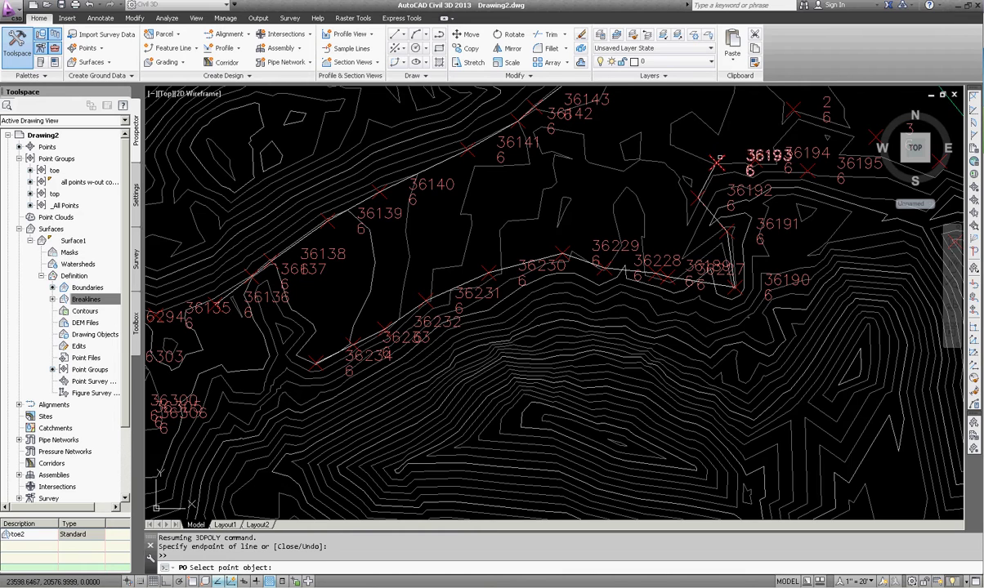
Add survey points 36193, 36194 and 36195 as the last vertices and finish the 3D polyline
{"action": "scroll", "coordinate": [715, 162], "scroll_direction": "up", "scroll_amount": 4}
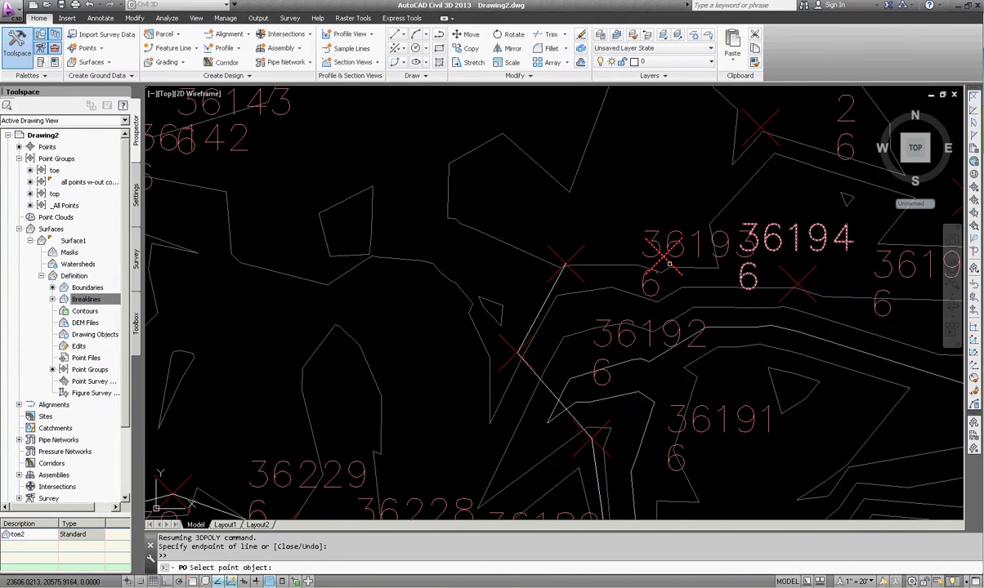
{"action": "middle_click_drag", "start_coordinate": [798, 283], "coordinate": [693, 286]}
{"action": "scroll", "coordinate": [694, 288], "scroll_direction": "down", "scroll_amount": 2}
{"action": "middle_click_drag", "start_coordinate": [786, 310], "coordinate": [589, 268]}
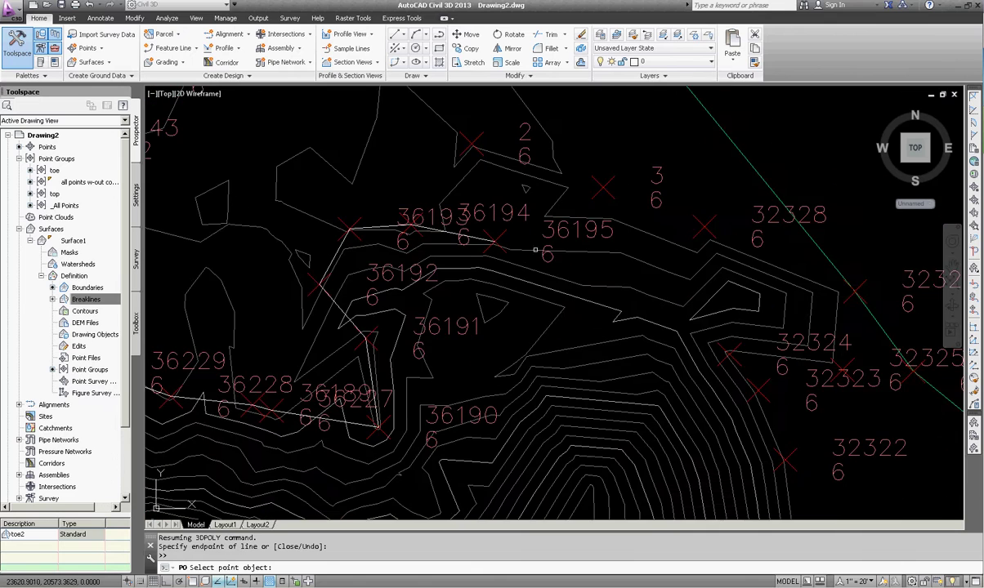
{"action": "middle_click_drag", "start_coordinate": [681, 313], "coordinate": [601, 291]}
{"action": "scroll", "coordinate": [591, 278], "scroll_direction": "down", "scroll_amount": 2}
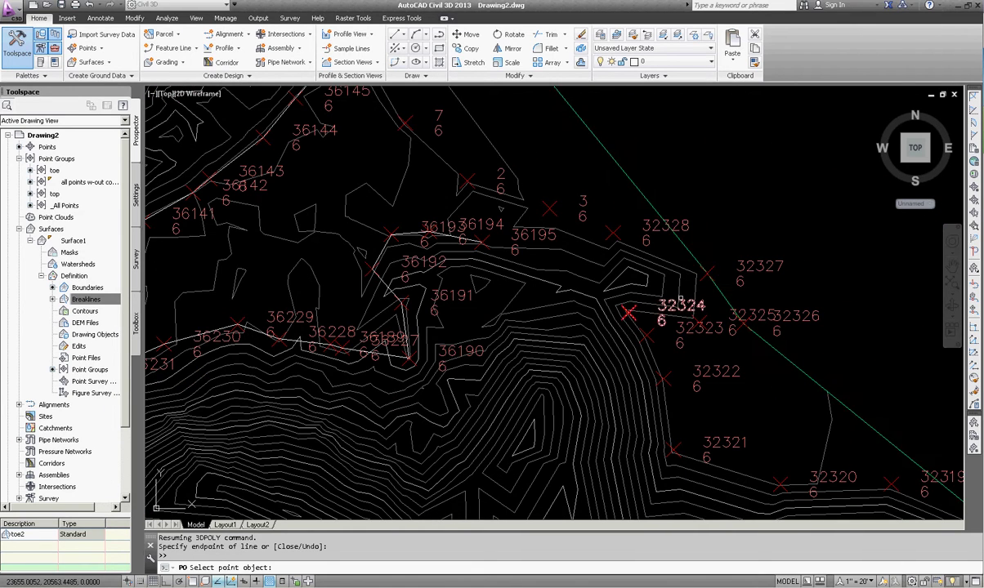
{"action": "mouse_move", "coordinate": [672, 308]}
{"action": "middle_mouse_down"}
{"action": "mouse_move", "coordinate": [643, 275]}
{"action": "mouse_move", "coordinate": [612, 271]}
{"action": "middle_mouse_up"}
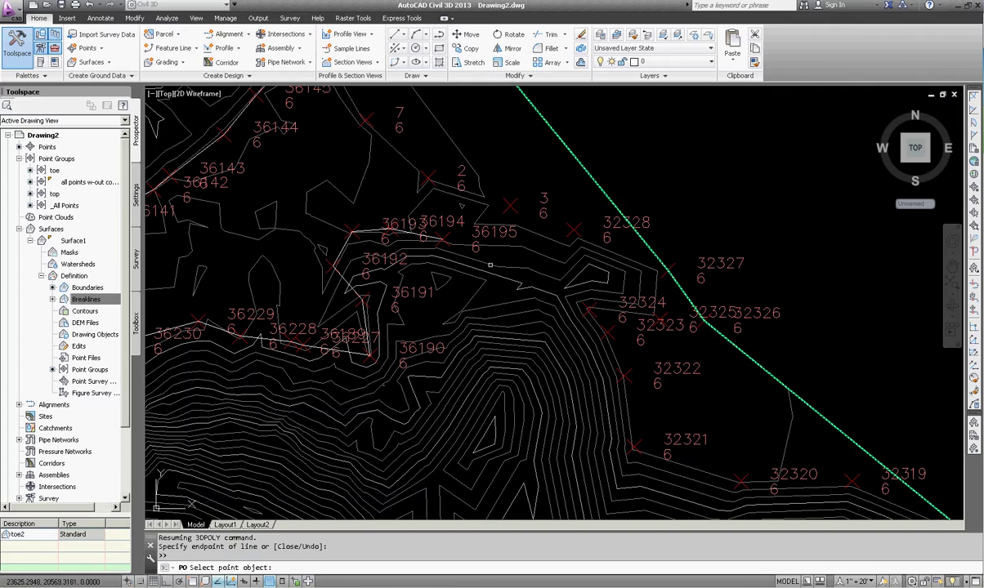
{"action": "middle_click_drag", "start_coordinate": [527, 249], "coordinate": [632, 253]}
{"action": "left_click", "coordinate": [604, 271]}
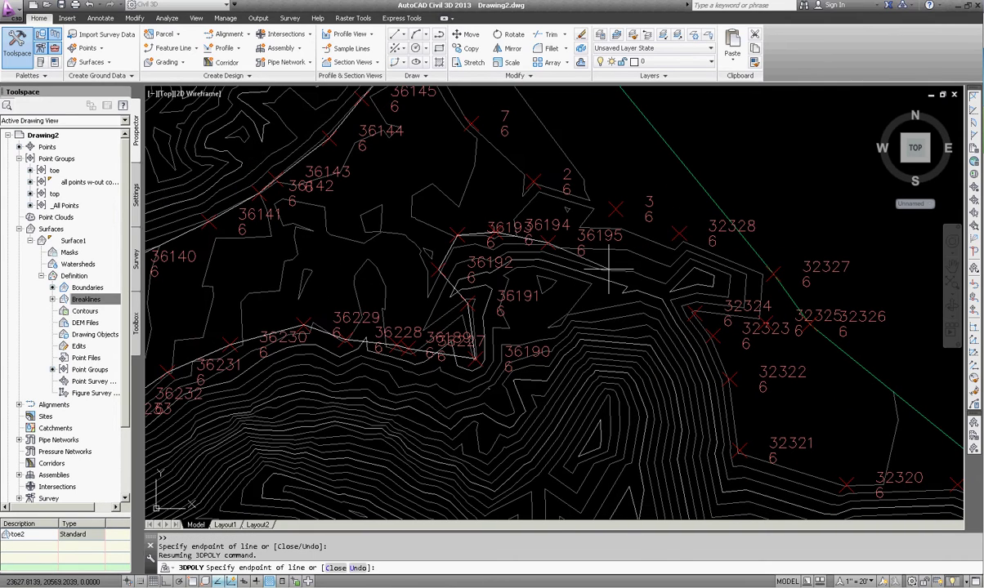
{"action": "key", "text": "Return"}
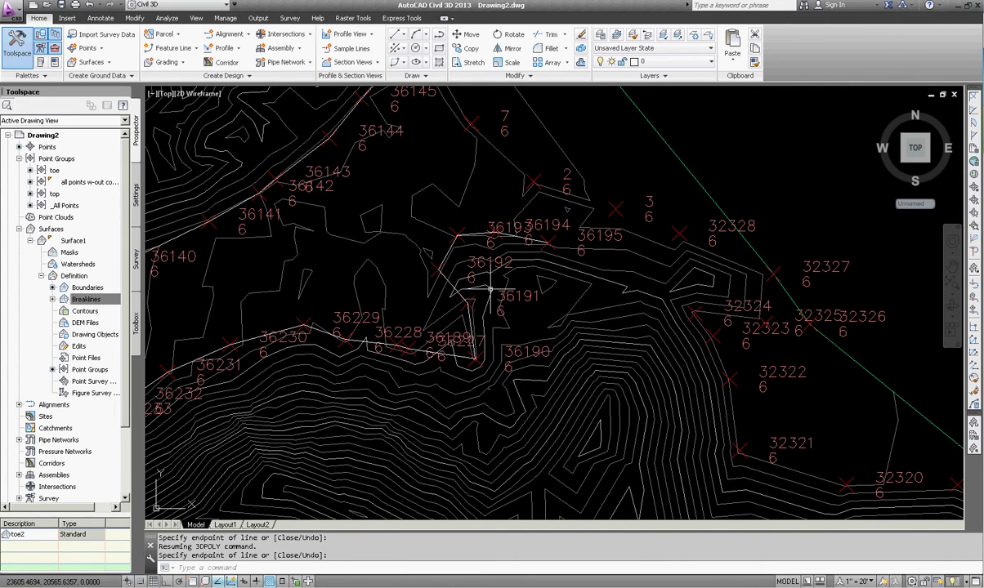
Add the 3D polyline between points 36234 and 36195 to Surface1 as a standard breakline with the description toe3
{"action": "mouse_move", "coordinate": [478, 270]}
{"action": "middle_mouse_down"}
{"action": "mouse_move", "coordinate": [570, 262]}
{"action": "mouse_move", "coordinate": [584, 295]}
{"action": "middle_mouse_up"}
{"action": "scroll", "coordinate": [585, 296], "scroll_direction": "down", "scroll_amount": 2}
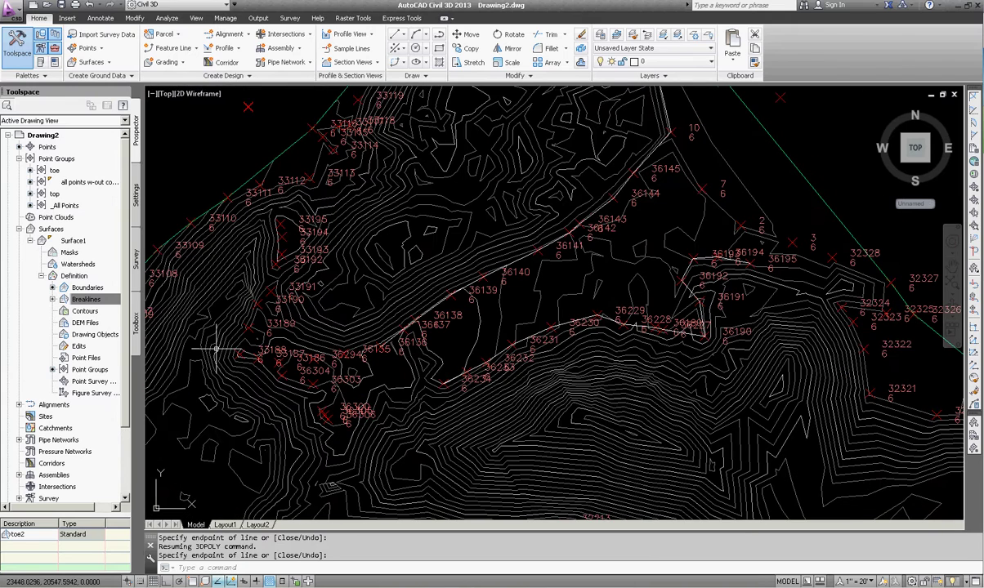
{"action": "right_click", "coordinate": [85, 299]}
{"action": "left_click", "coordinate": [102, 306]}
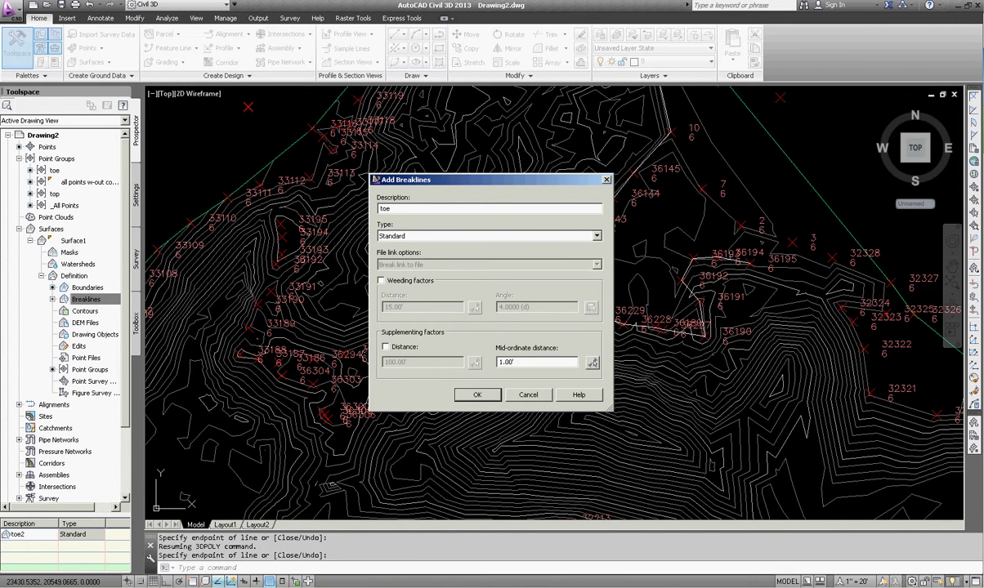
{"action": "type", "text": "toe3"}
{"action": "key", "text": "Return"}
{"action": "scroll", "coordinate": [609, 314], "scroll_direction": "up", "scroll_amount": 4}
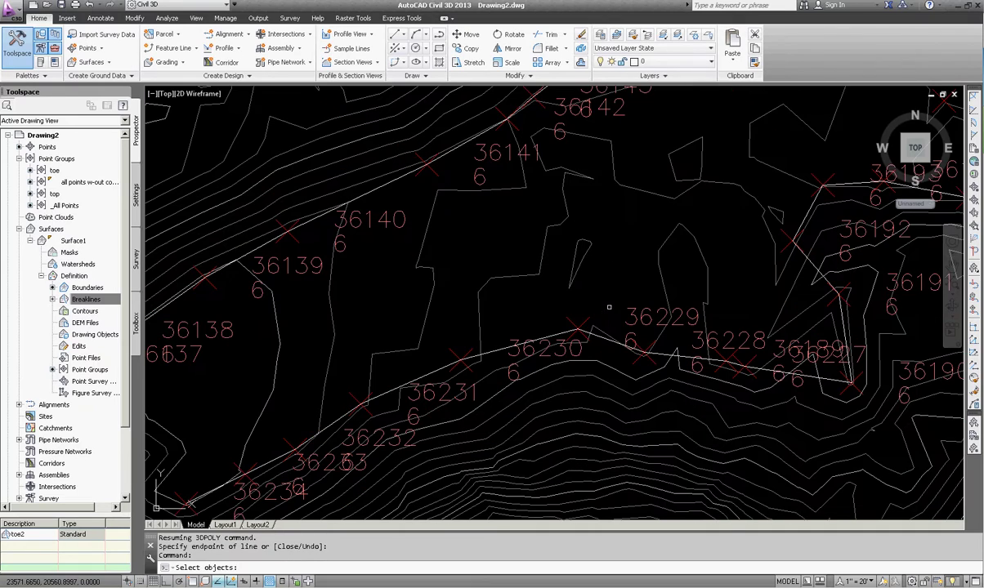
{"action": "left_click", "coordinate": [601, 336]}
{"action": "scroll", "coordinate": [707, 297], "scroll_direction": "down", "scroll_amount": 5}
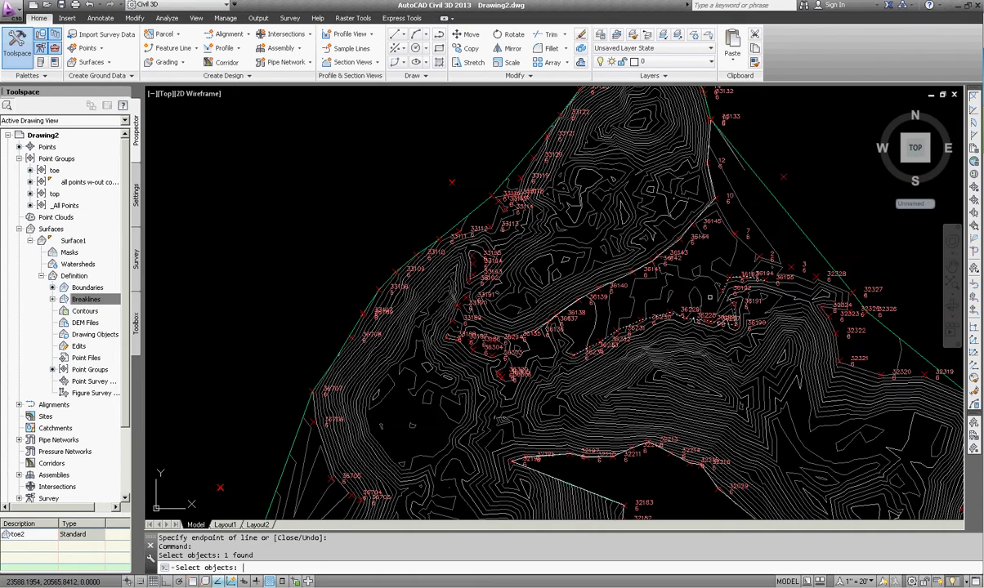
{"action": "key", "text": "Return"}
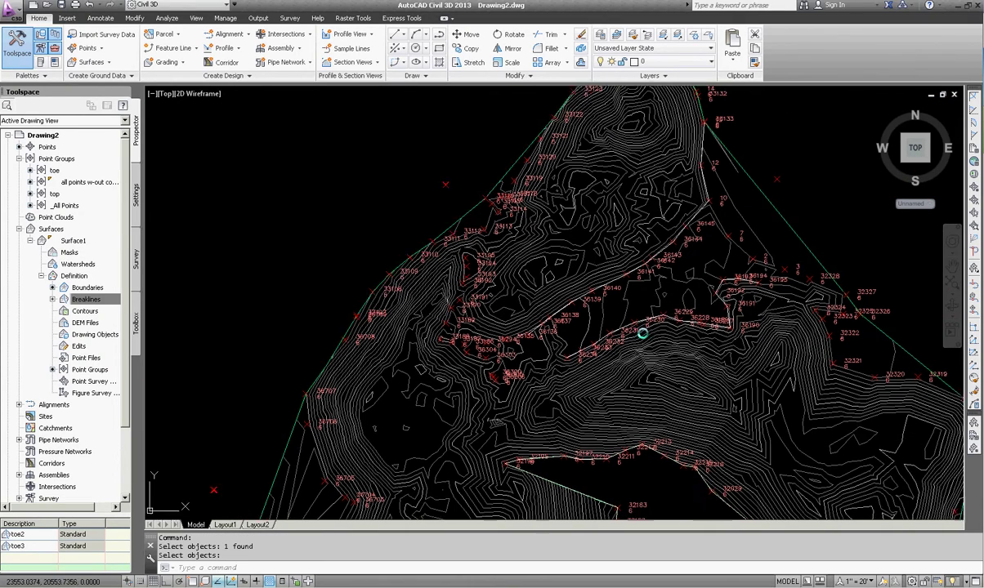
Examine the contours between the toe2 and toe3 breaklines and around points 36191 to 36195, followed by the whole surface
{"action": "middle_click_drag", "start_coordinate": [643, 334], "coordinate": [630, 339]}
{"action": "scroll", "coordinate": [595, 348], "scroll_direction": "up", "scroll_amount": 5}
{"action": "scroll", "coordinate": [755, 206], "scroll_direction": "down", "scroll_amount": 5}
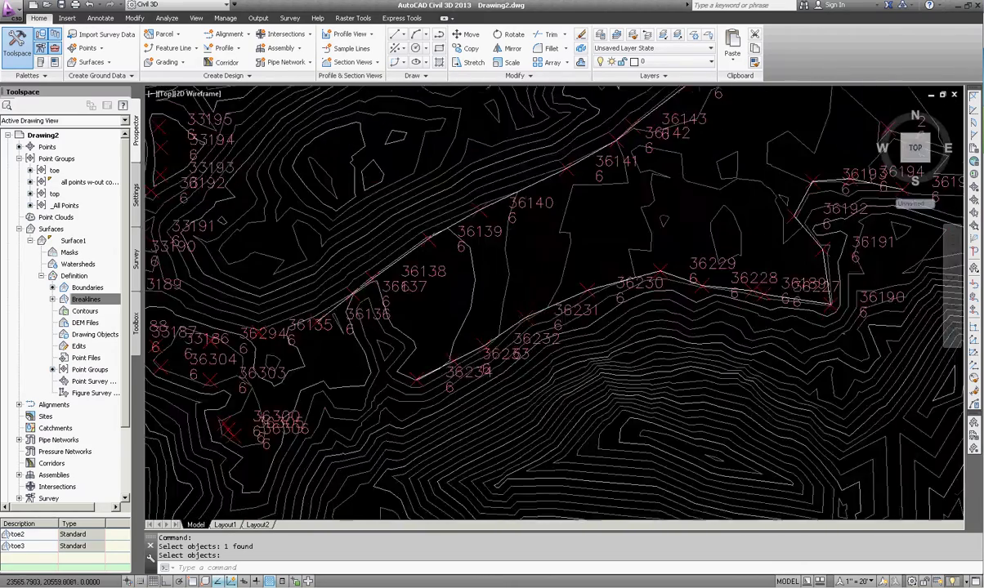
{"action": "scroll", "coordinate": [738, 266], "scroll_direction": "up", "scroll_amount": 4}
{"action": "scroll", "coordinate": [687, 279], "scroll_direction": "up", "scroll_amount": 1}
{"action": "middle_click_drag", "start_coordinate": [738, 266], "coordinate": [659, 300]}
{"action": "scroll", "coordinate": [687, 279], "scroll_direction": "down", "scroll_amount": 1}
{"action": "scroll", "coordinate": [699, 299], "scroll_direction": "down", "scroll_amount": 5}
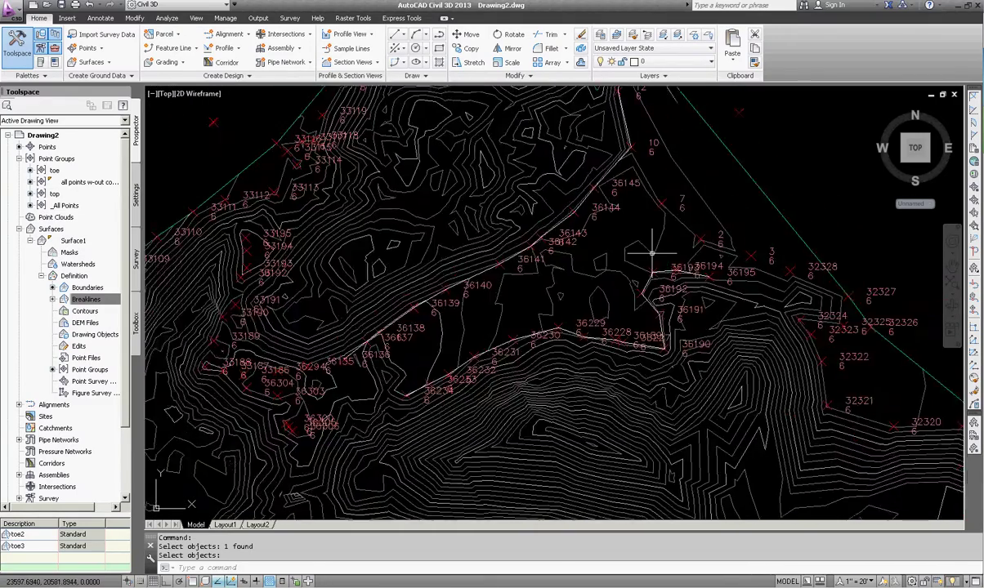
{"action": "scroll", "coordinate": [582, 273], "scroll_direction": "down", "scroll_amount": 2}
{"action": "scroll", "coordinate": [658, 274], "scroll_direction": "up", "scroll_amount": 6}
{"action": "scroll", "coordinate": [582, 249], "scroll_direction": "up", "scroll_amount": 5}
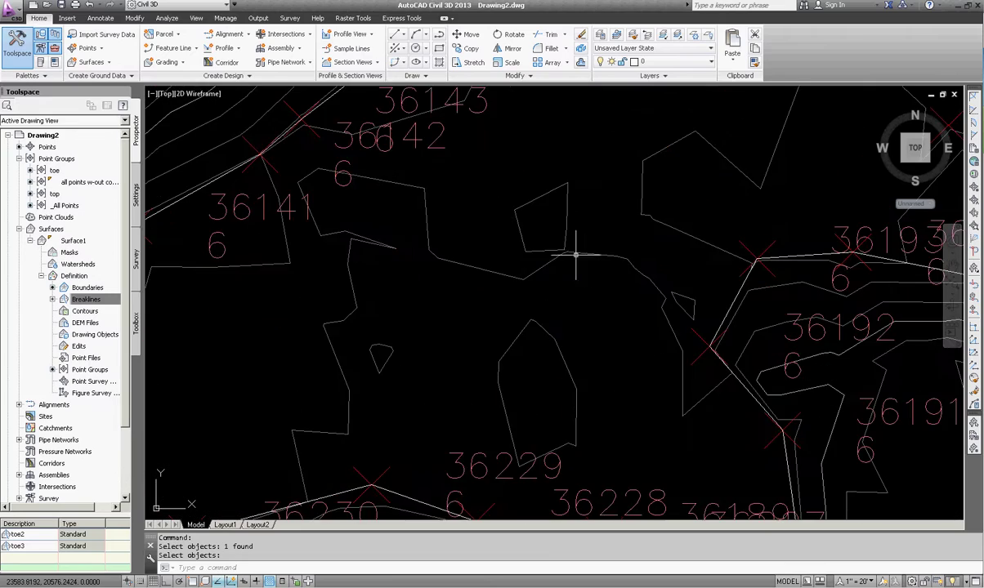
{"action": "scroll", "coordinate": [527, 239], "scroll_direction": "down", "scroll_amount": 5}
{"action": "scroll", "coordinate": [534, 251], "scroll_direction": "down", "scroll_amount": 2}
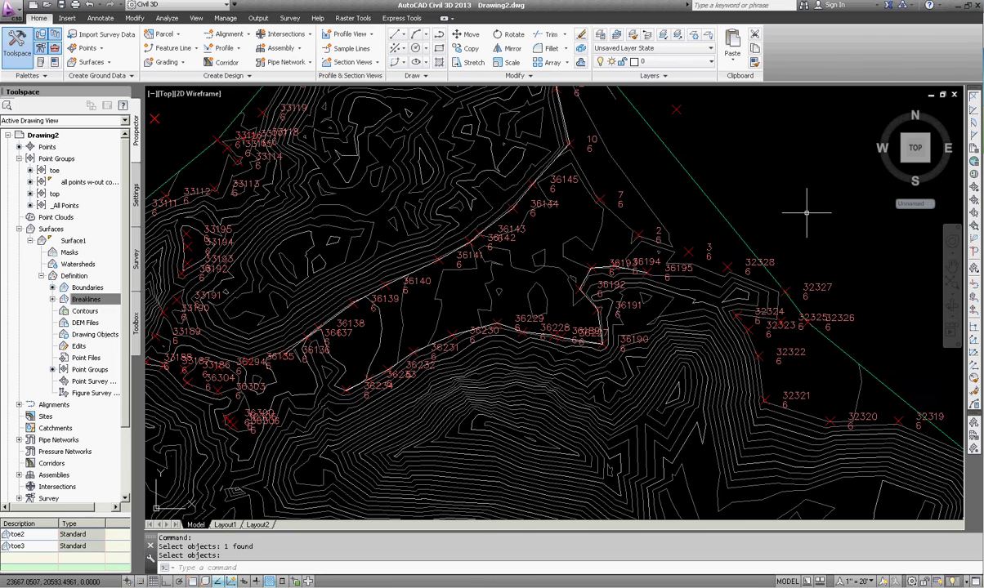
{"action": "scroll", "coordinate": [764, 214], "scroll_direction": "down", "scroll_amount": 5}
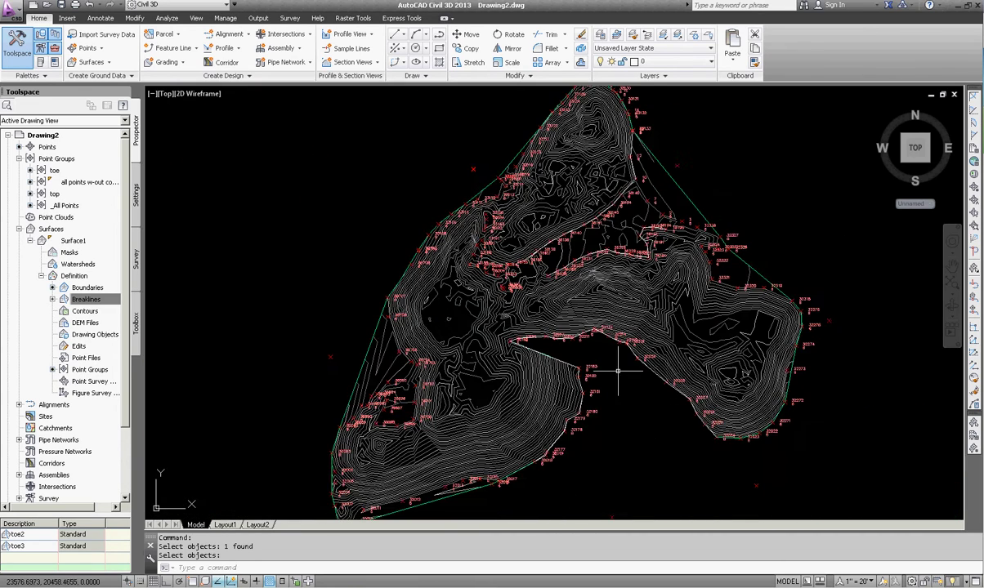